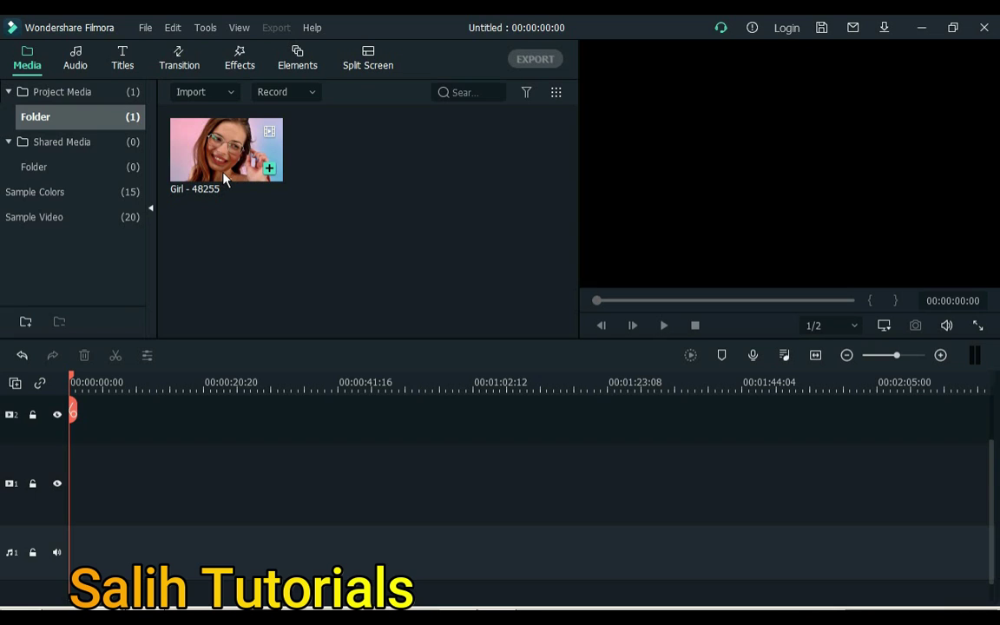
- Place the Girl - 48255 clip on video track 1 and pull its volume down to -∞ dB
drag(224, 176, 65, 501)
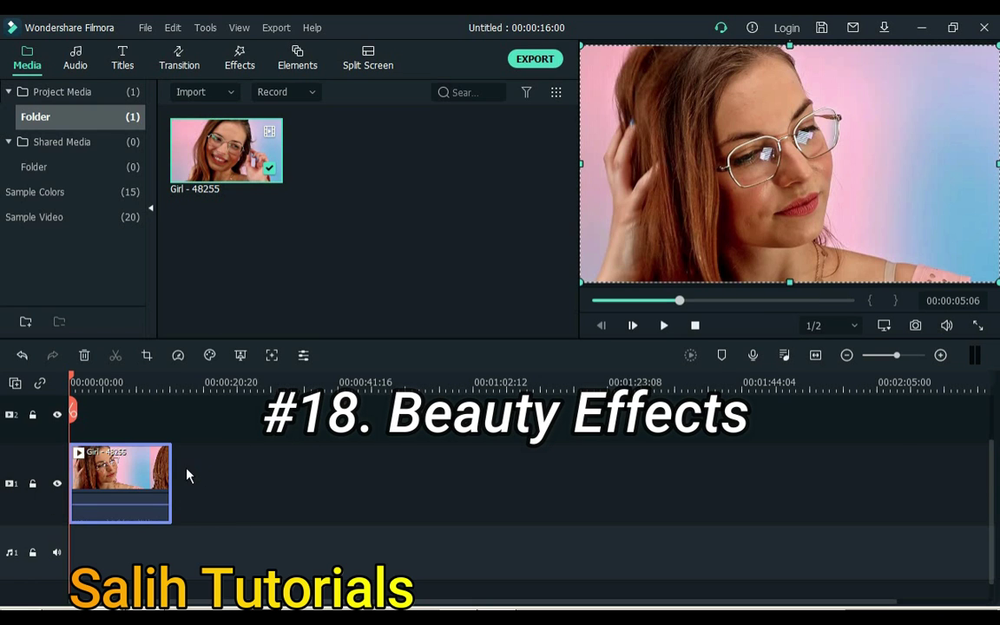
click(220, 473)
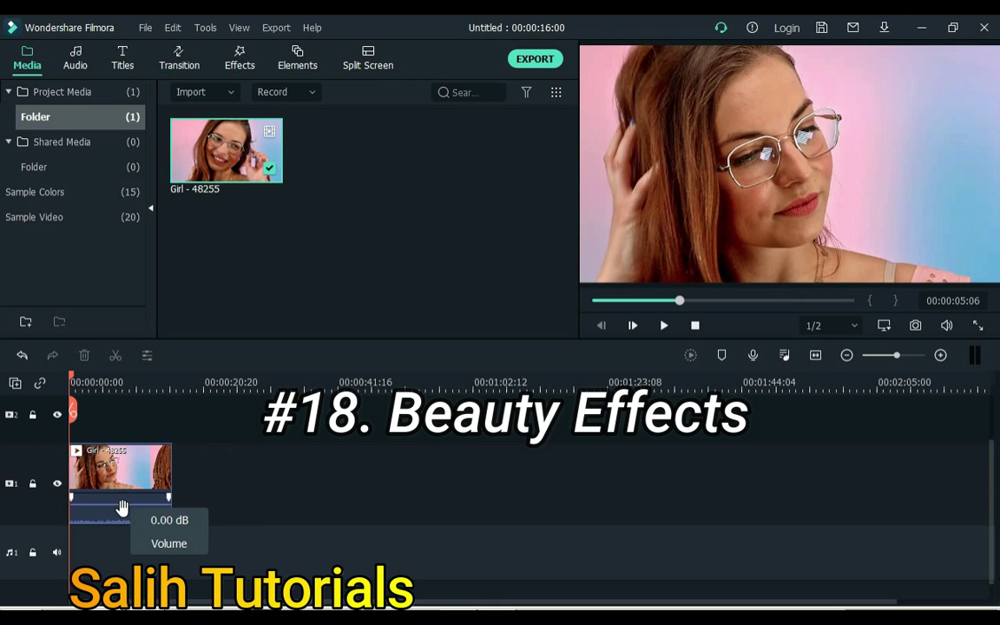
drag(122, 509, 119, 536)
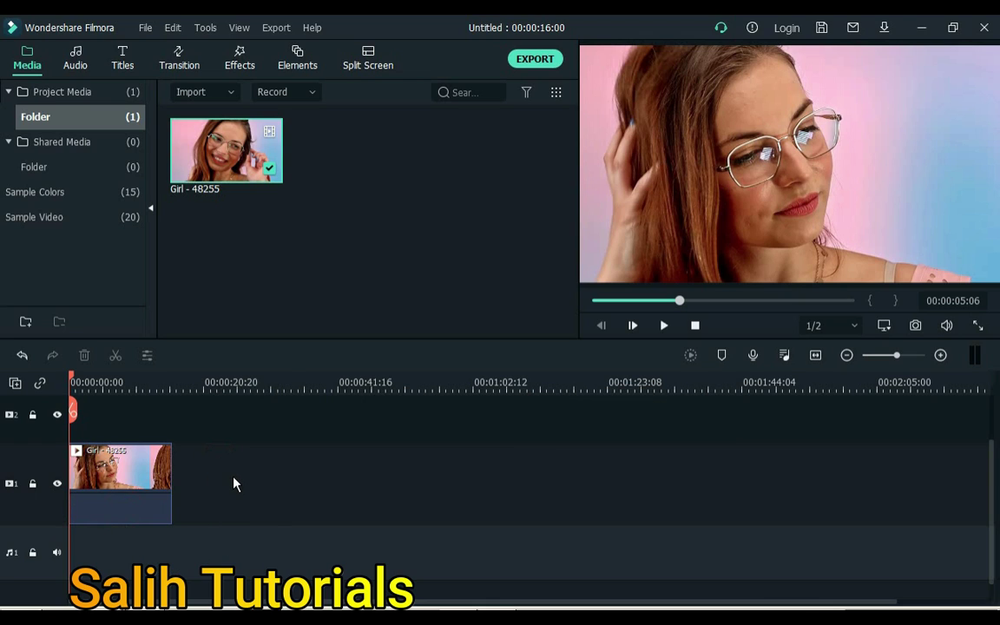
- Search the effects for 'beaut' and drop Beautiful Memories onto the Girl clip
click(241, 60)
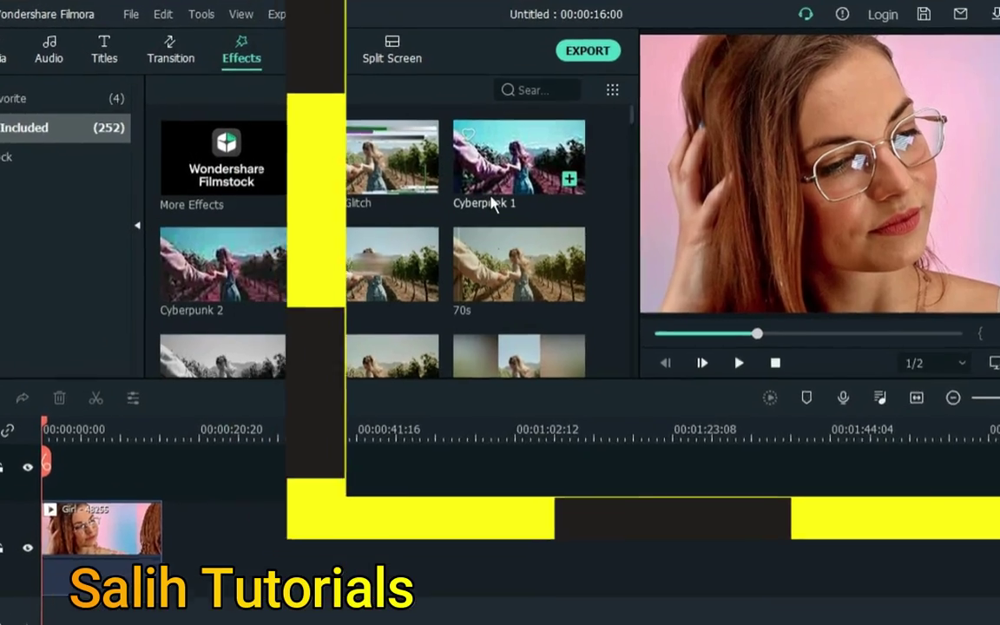
click(502, 92)
text(beaut)
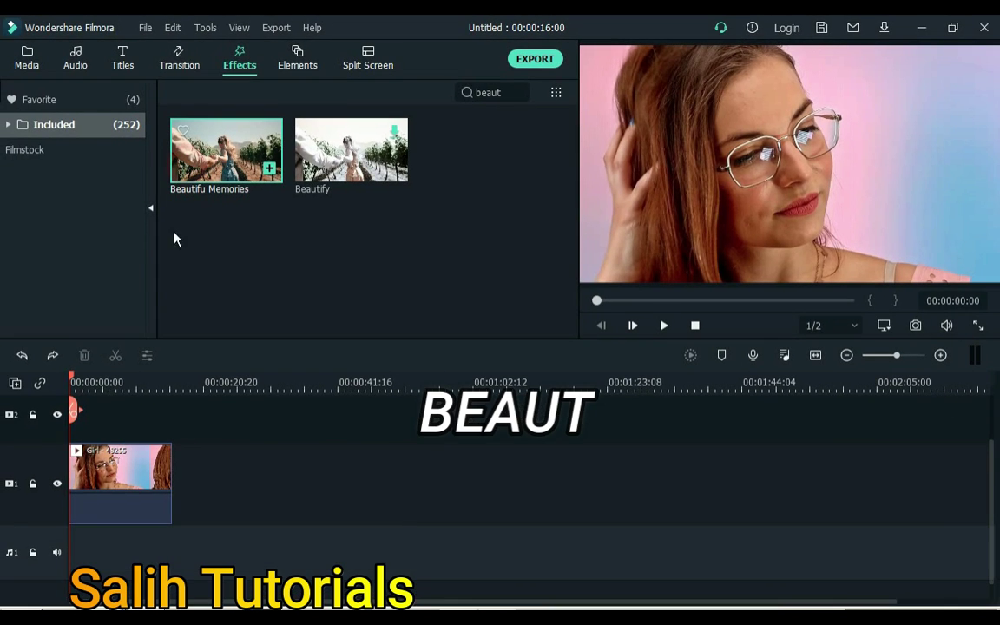
click(78, 488)
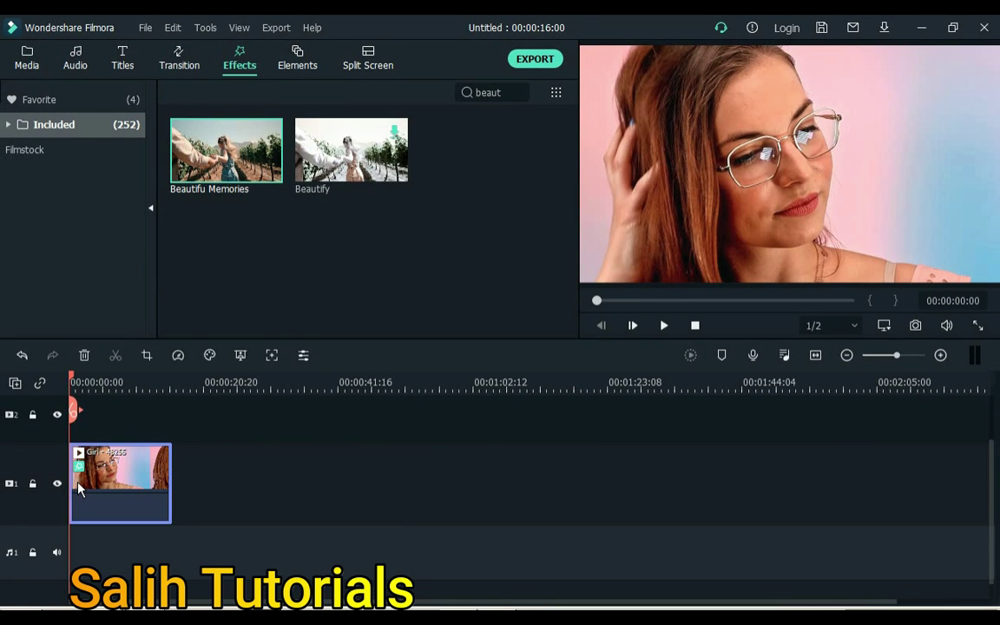
key(space)
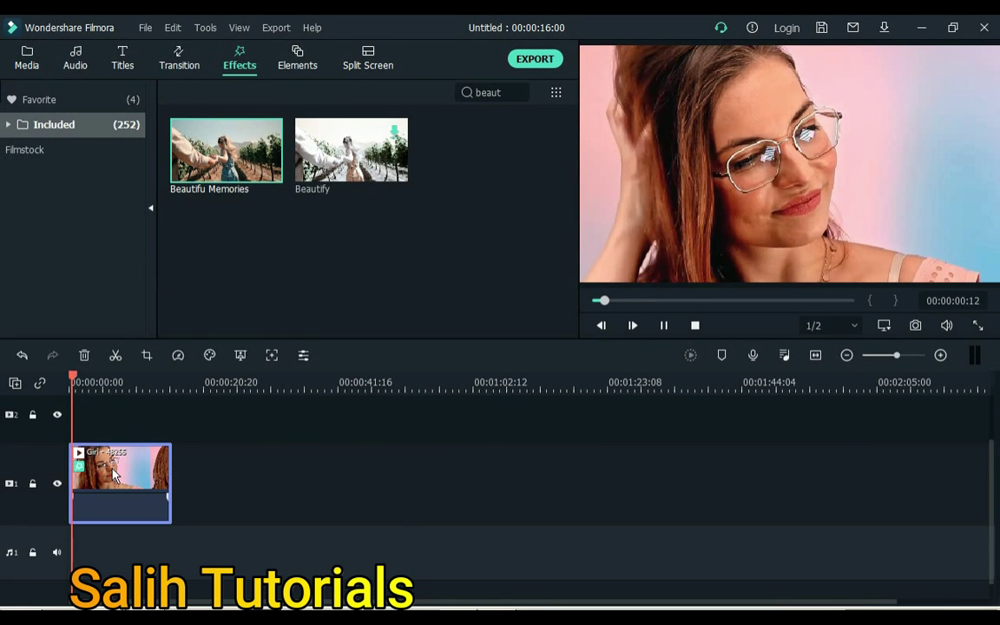
key(space)
mouse_move(346, 172)
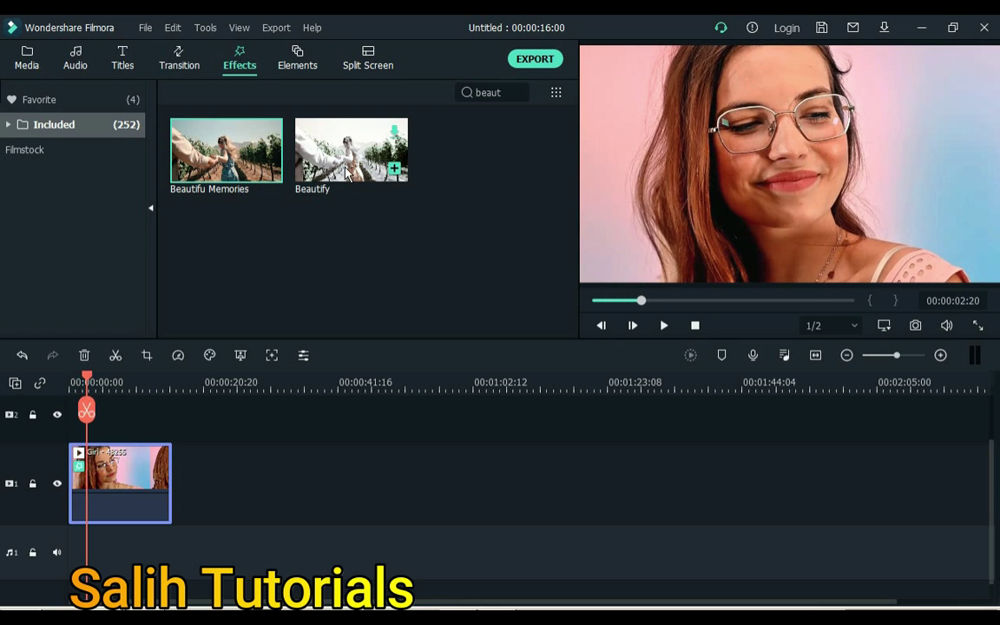
drag(395, 138, 145, 473)
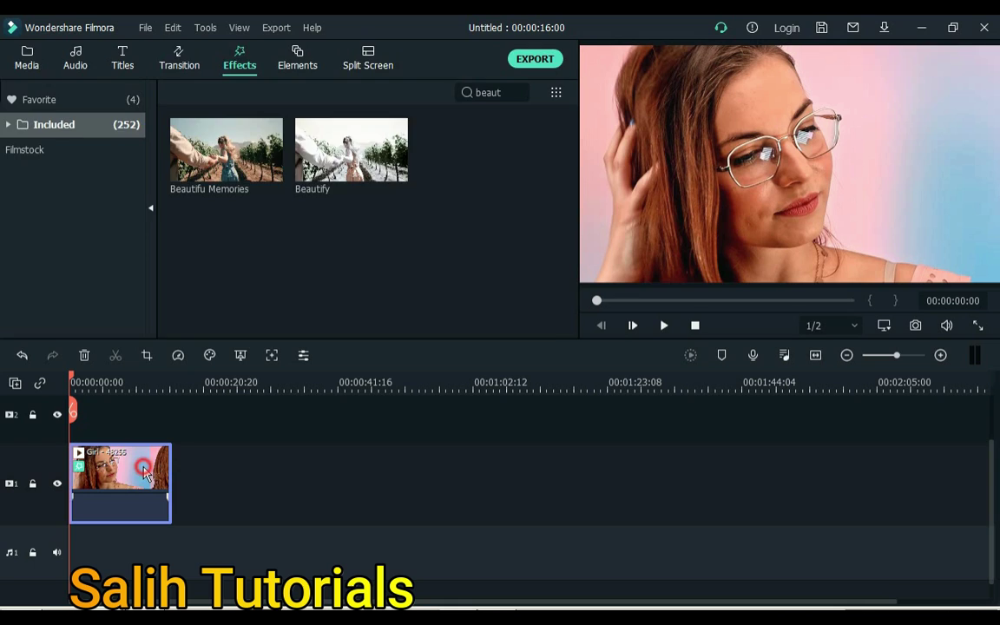
double_click(145, 473)
click(21, 302)
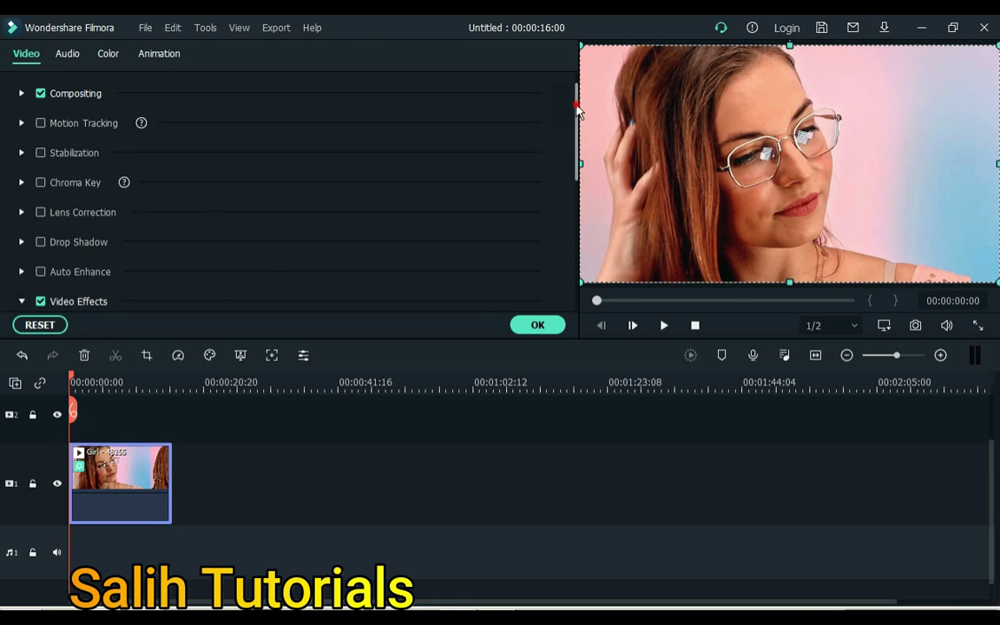
scroll(577, 111, down, 4)
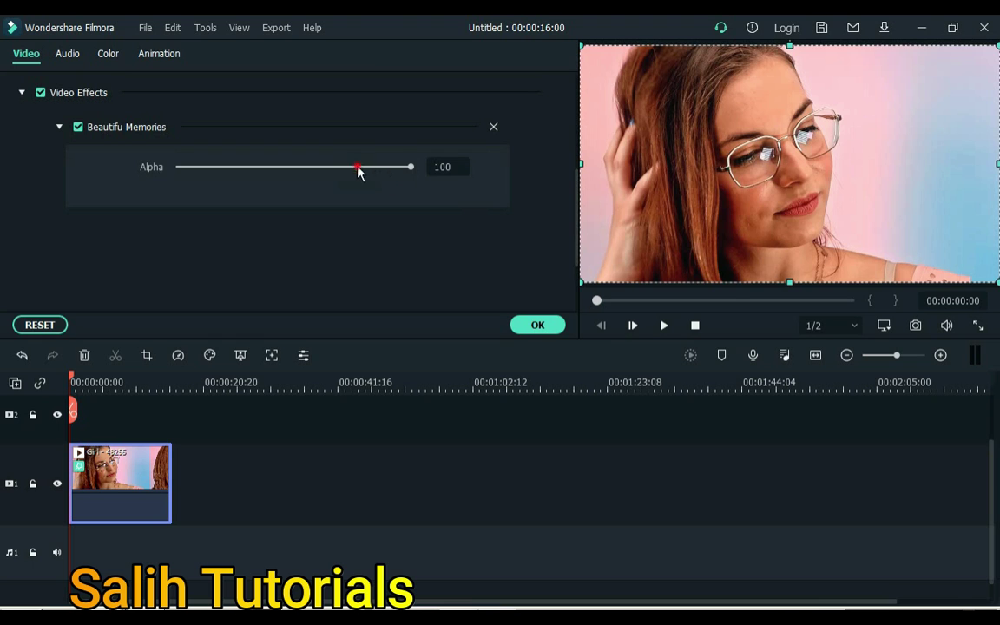
drag(358, 171, 424, 187)
key(space)
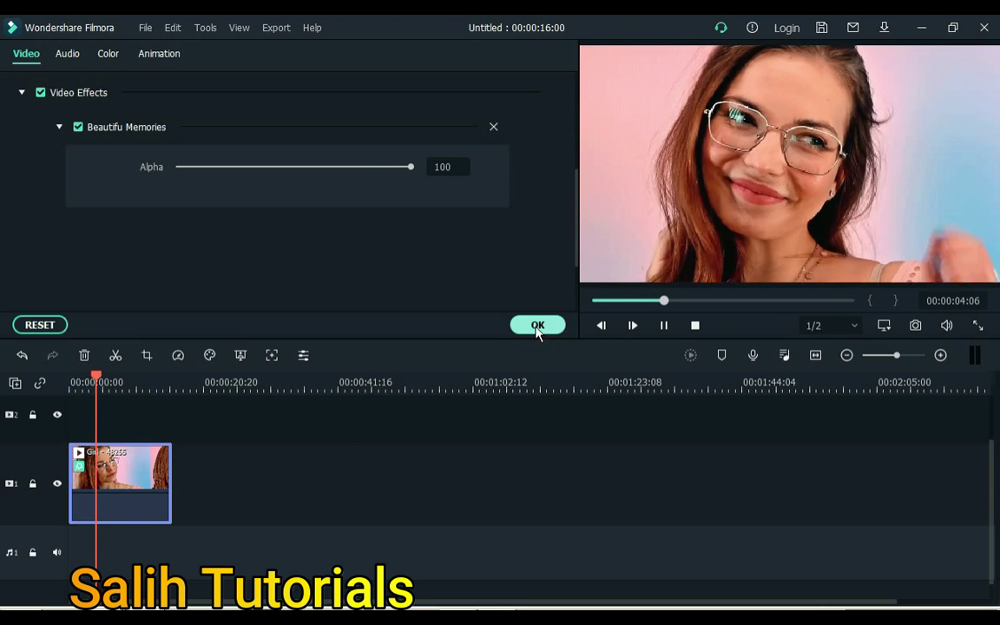
click(538, 326)
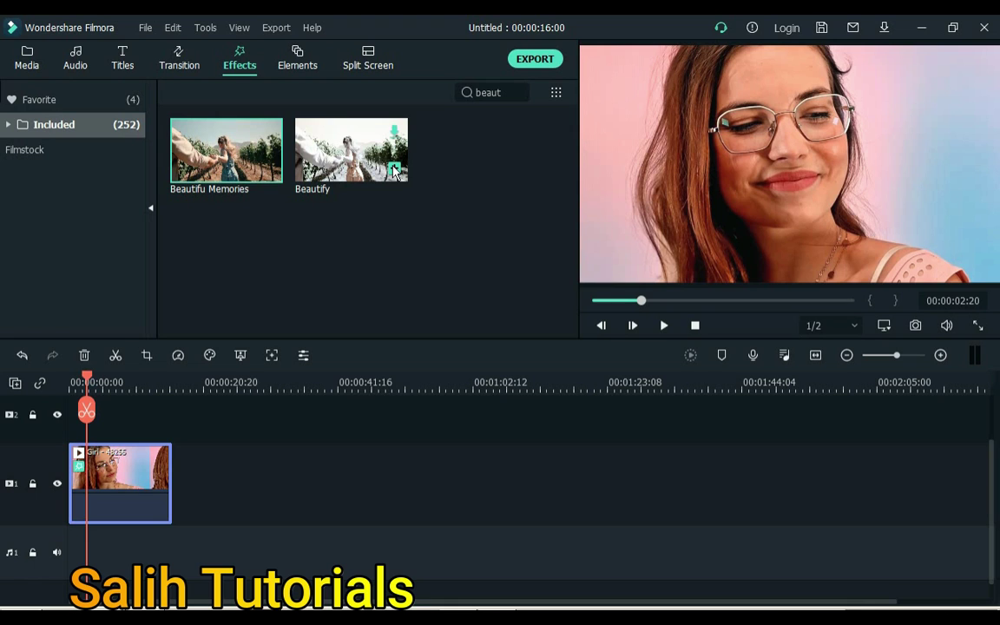
- Apply Beautify to the Girl clip and lower its Alpha to 42
click(364, 176)
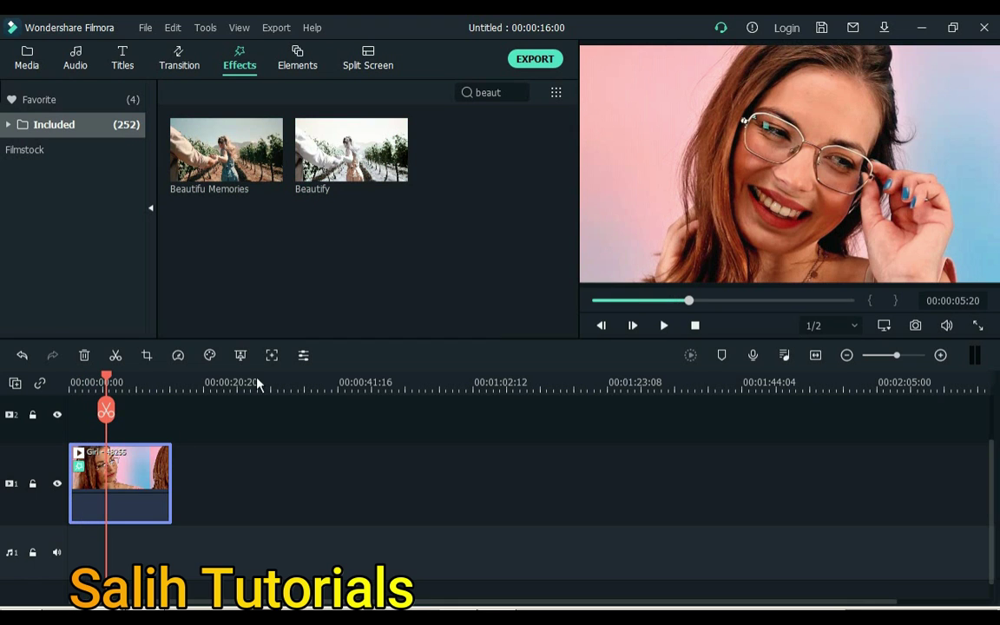
drag(325, 176, 132, 468)
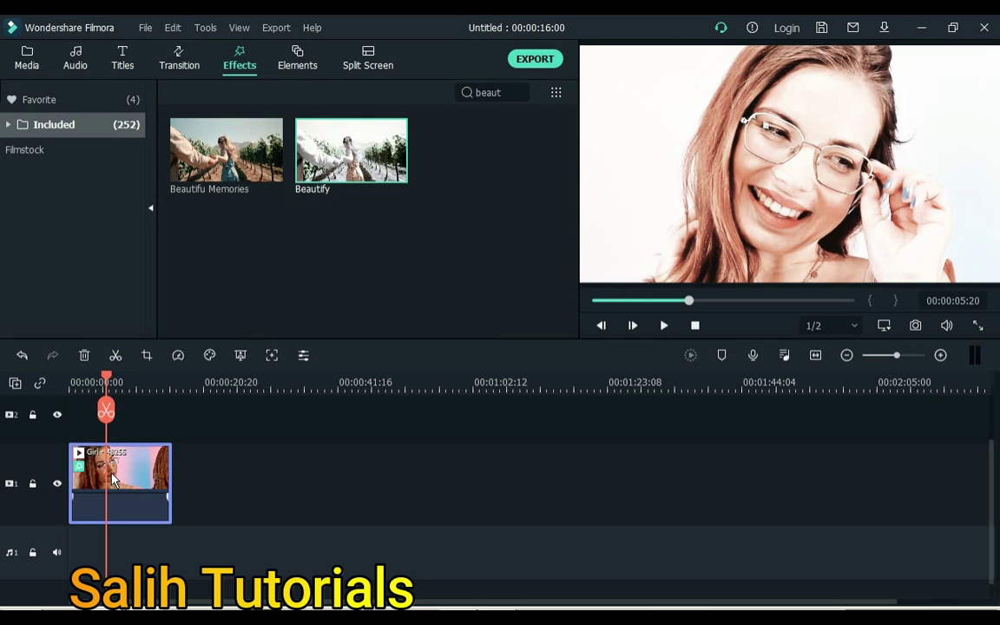
double_click(132, 469)
scroll(57, 212, down, 5)
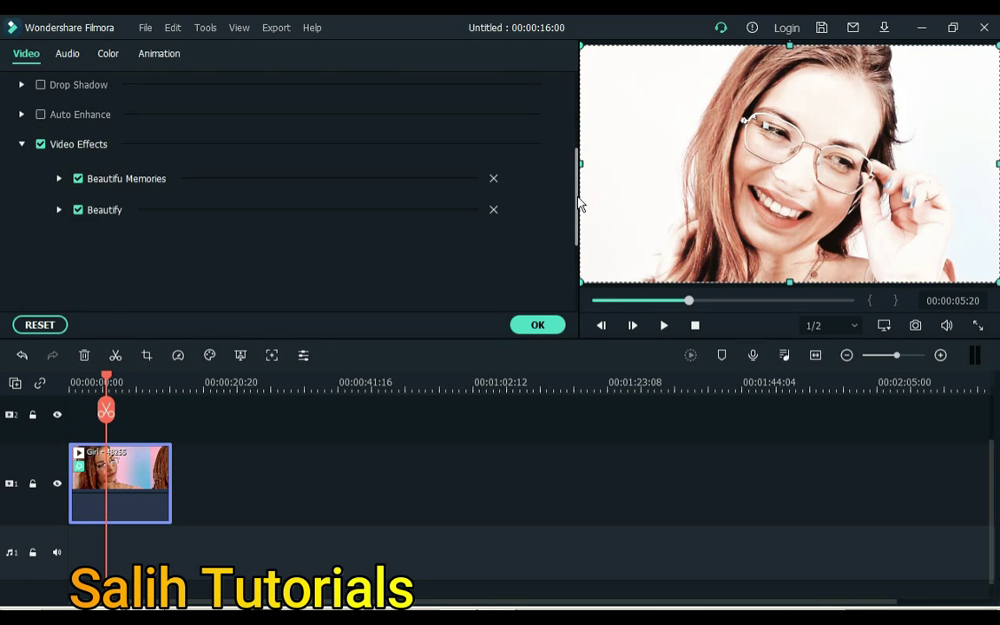
click(59, 211)
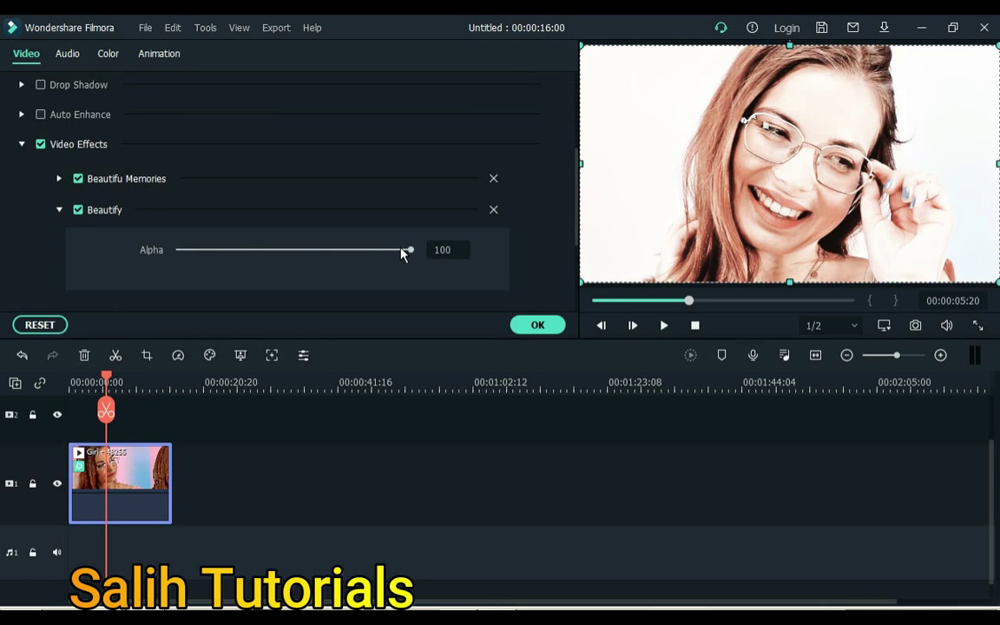
drag(409, 252, 404, 252)
drag(332, 252, 275, 253)
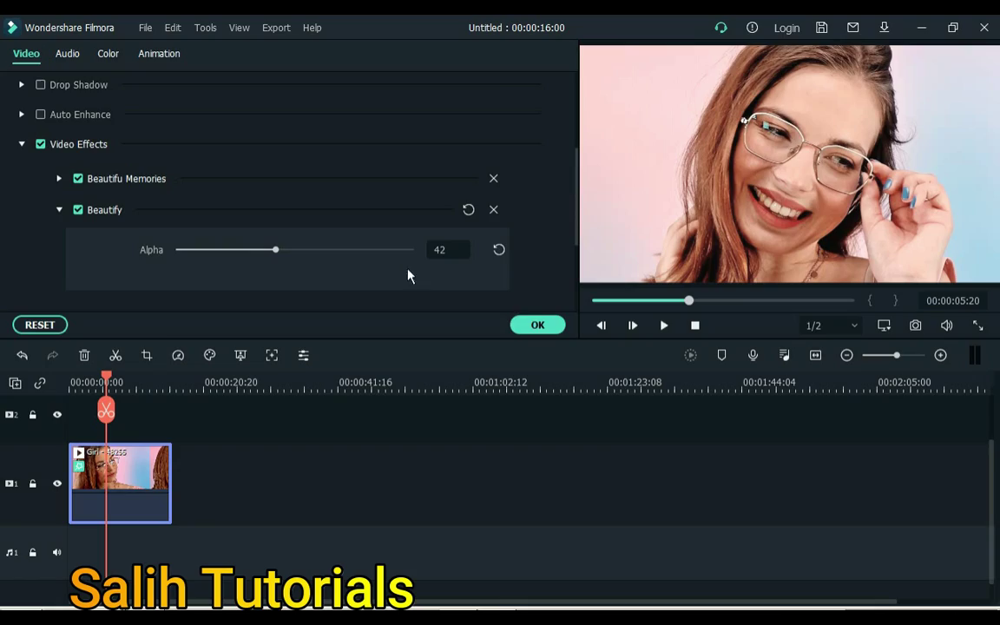
click(533, 326)
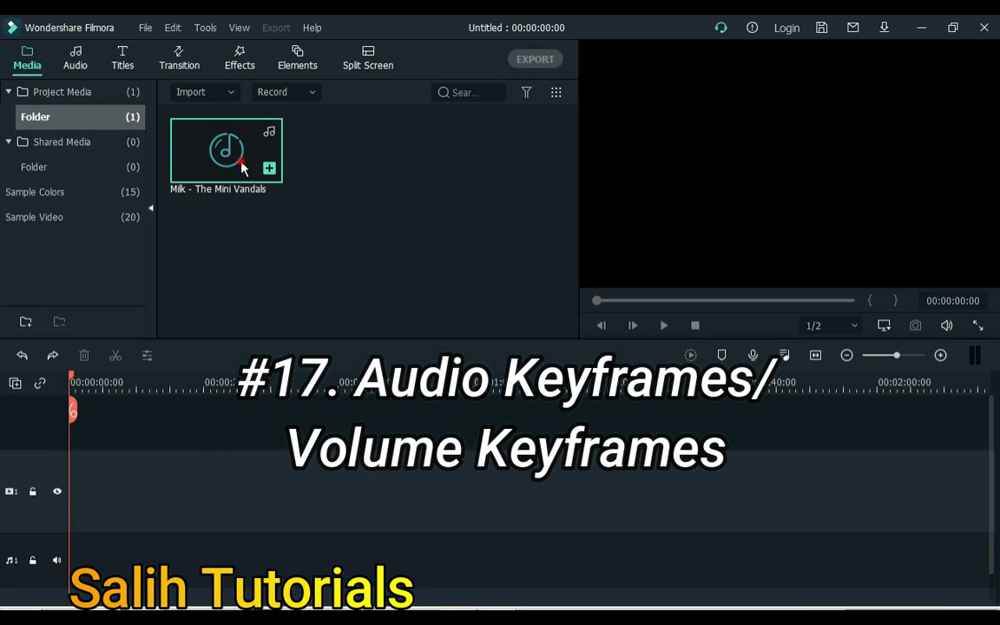
- Put the Milk song on the audio track and add a volume keyframe dipped to about -27 dB
drag(242, 168, 109, 503)
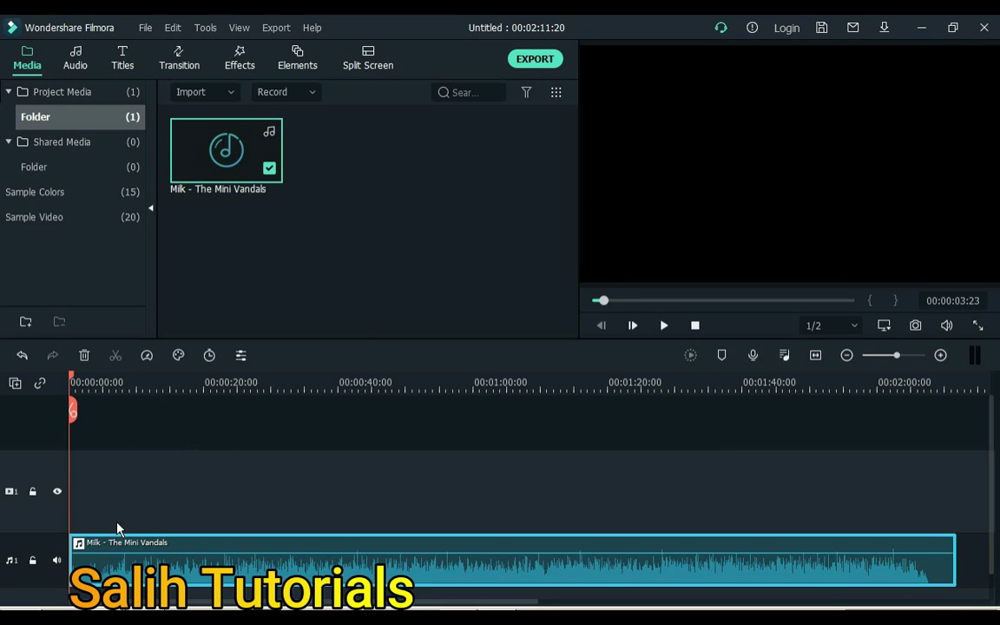
double_click(107, 555)
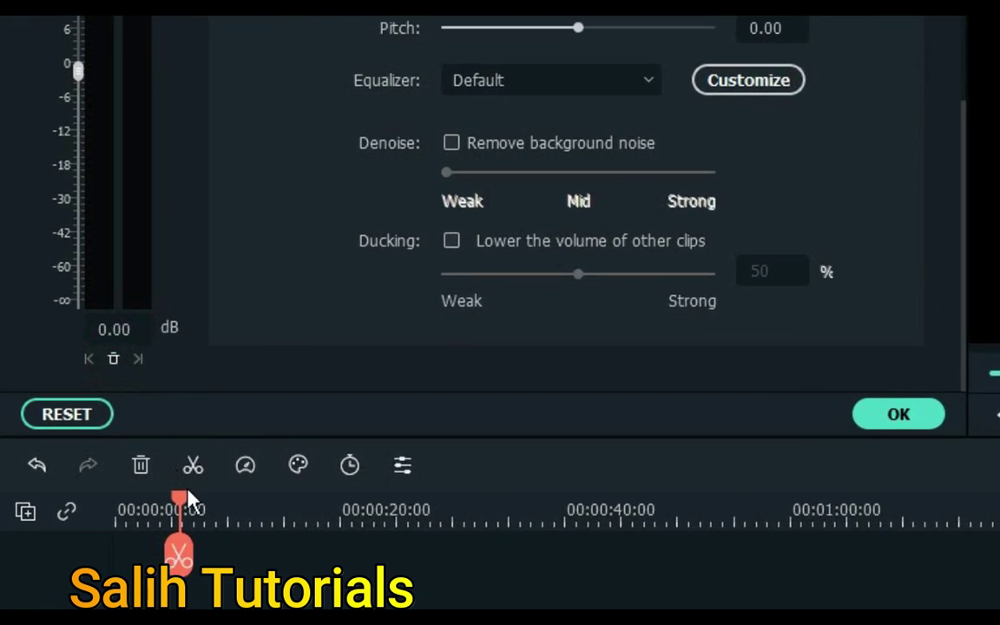
drag(188, 495, 327, 497)
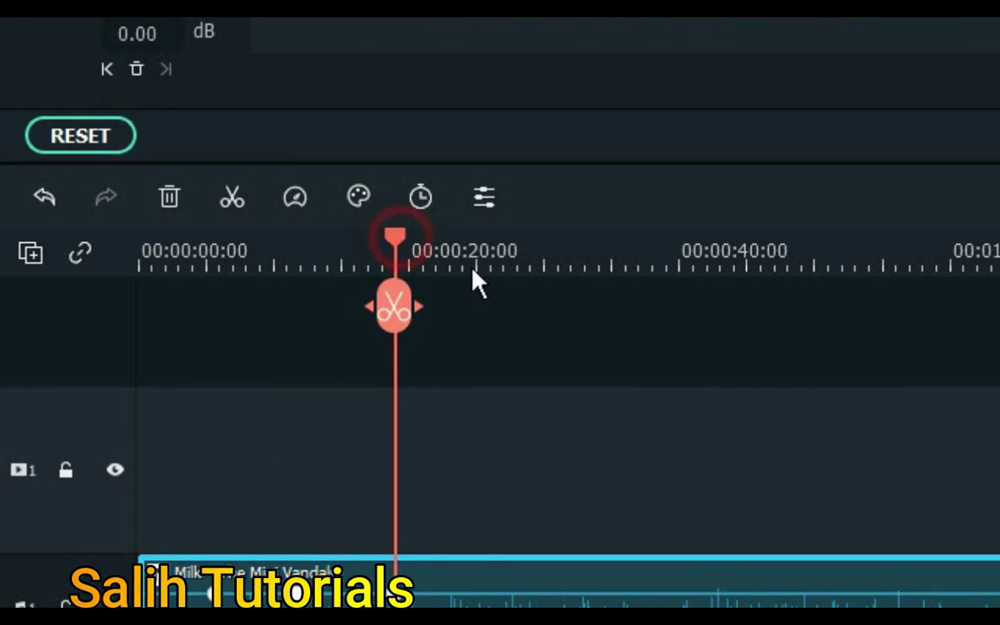
drag(476, 282, 493, 278)
click(136, 69)
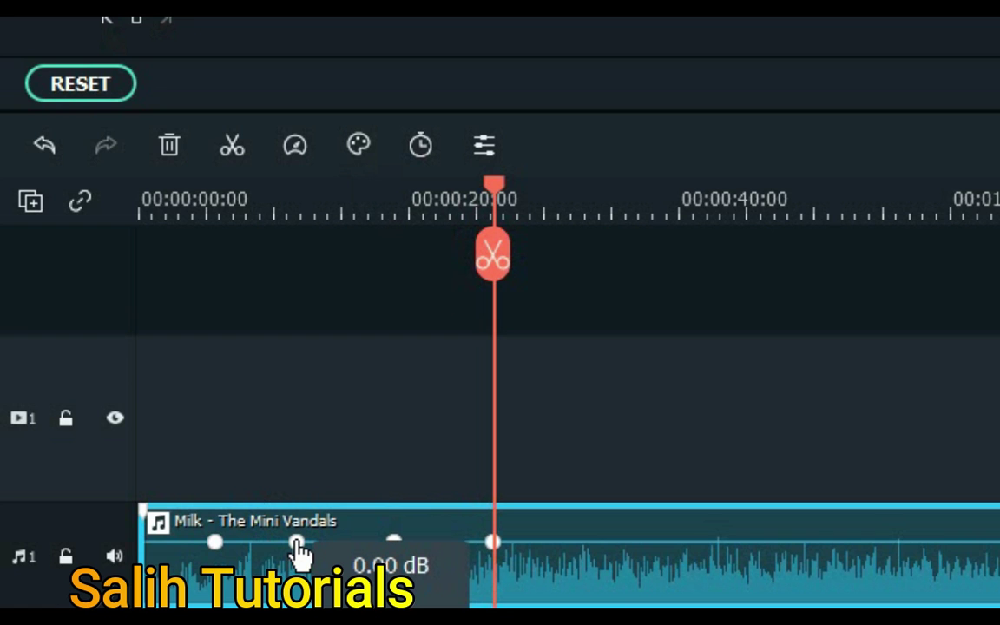
drag(297, 547, 292, 590)
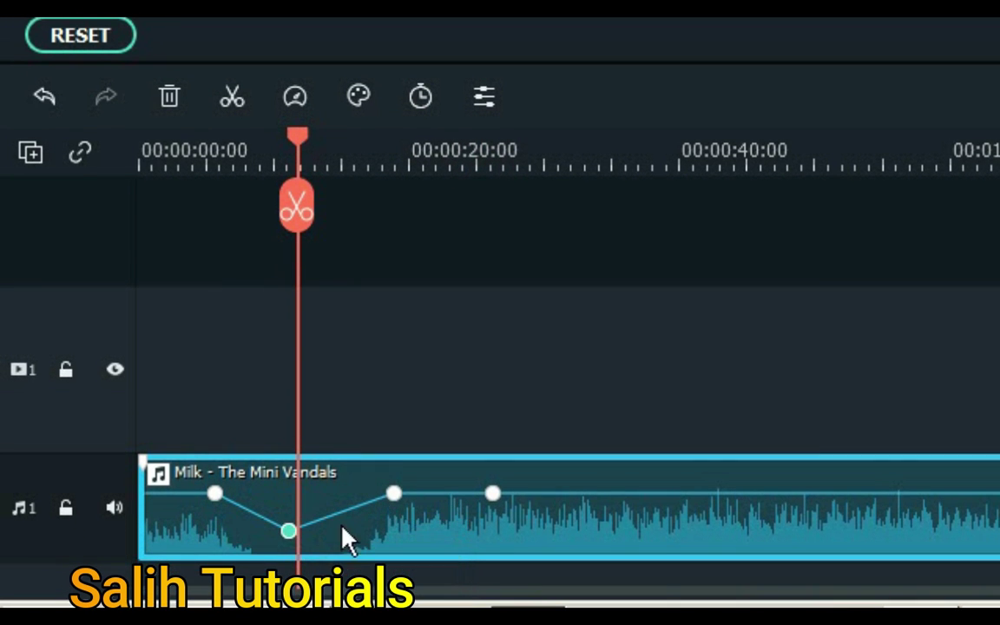
- Pull the keyframe near 20 s to -15 dB and add one at 26 s raised to 4.29 dB
drag(497, 493, 490, 516)
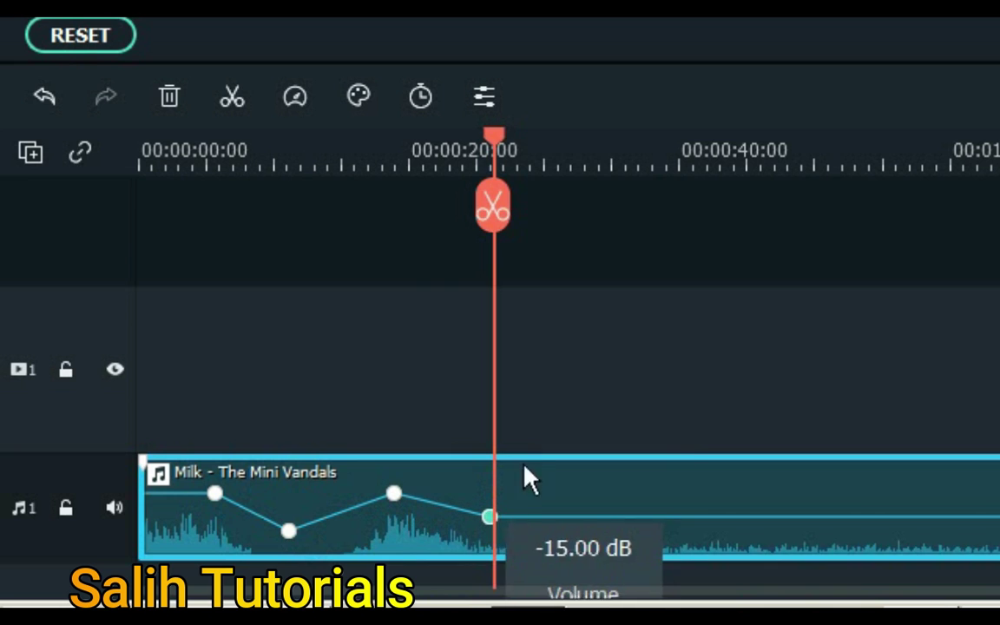
click(571, 165)
click(571, 516)
drag(572, 517, 585, 485)
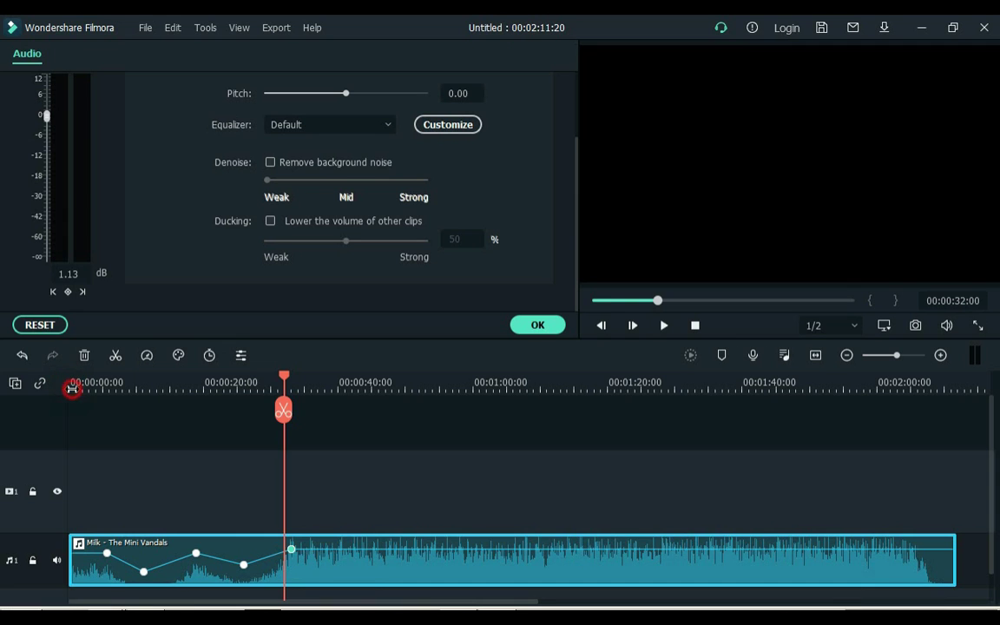
- Step through the audio's volume keyframes to reach the one at -31.29 dB
click(72, 389)
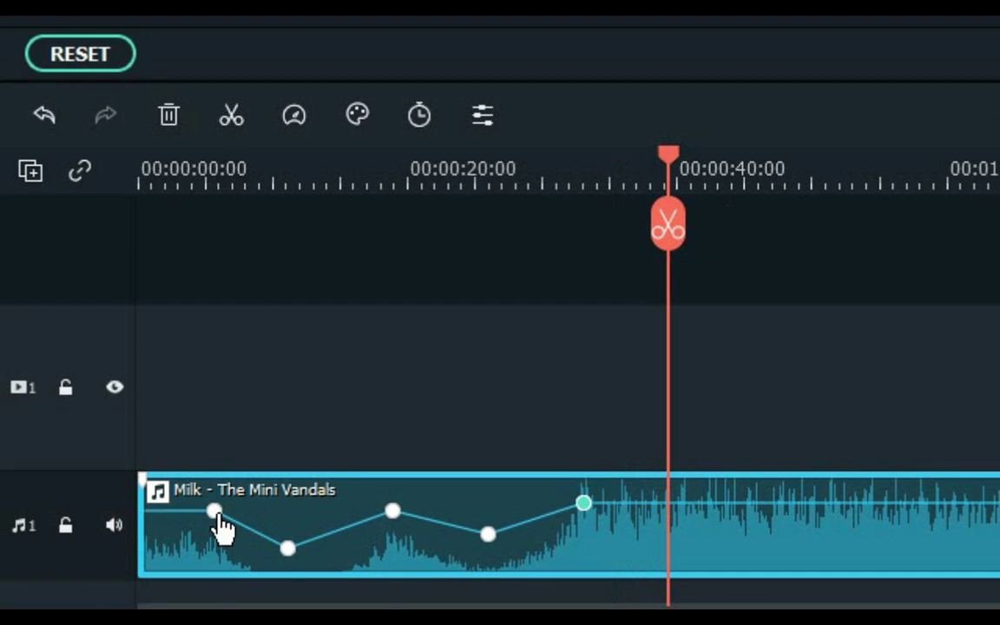
mouse_move(120, 548)
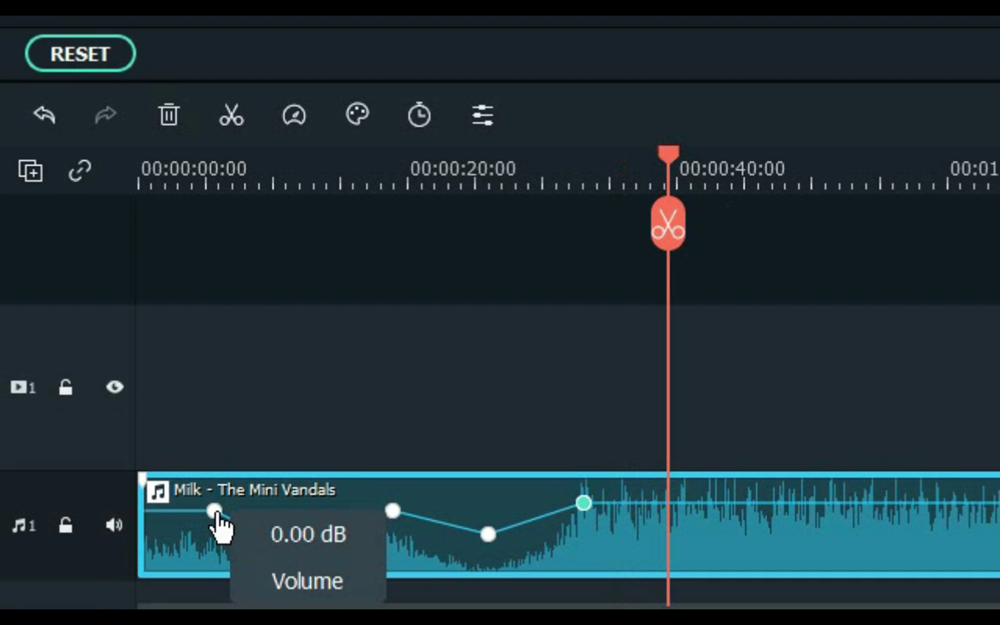
click(215, 512)
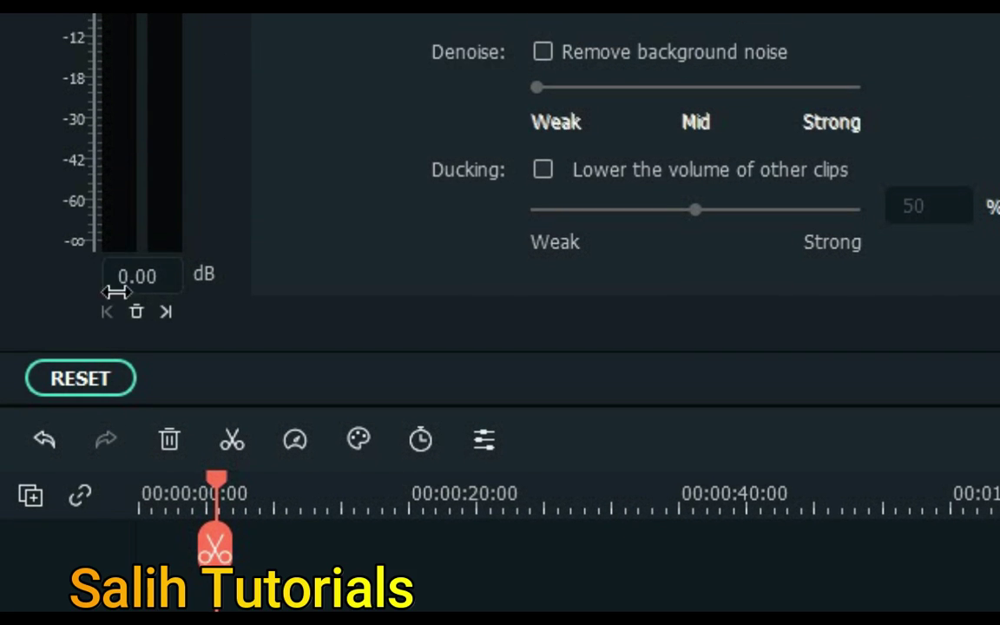
click(136, 313)
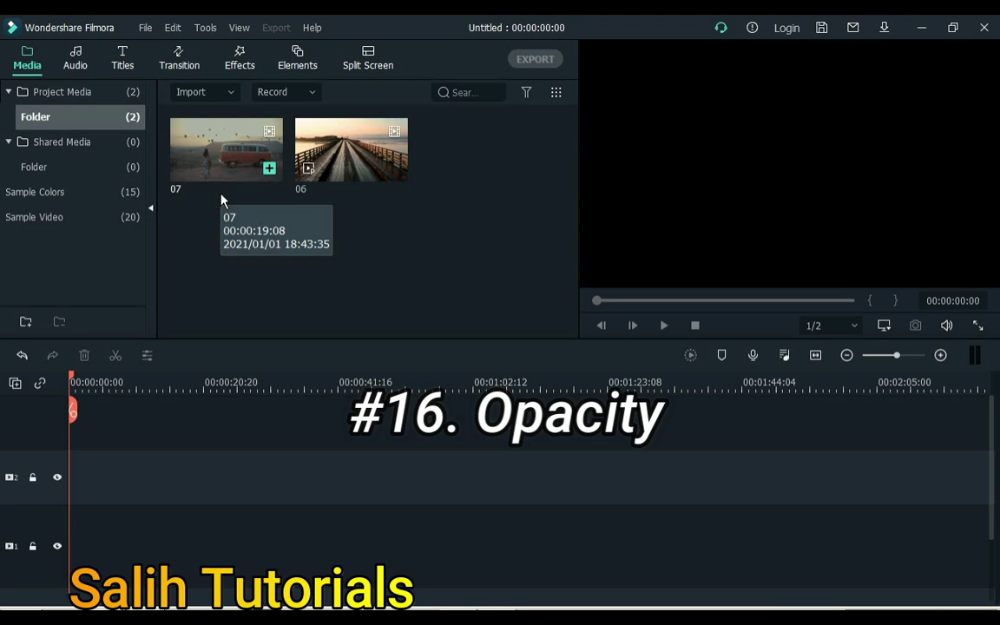
- Add clips 07 and 06 to video track 1, then move clip 06 up to track 2 at the start
drag(218, 224, 392, 147)
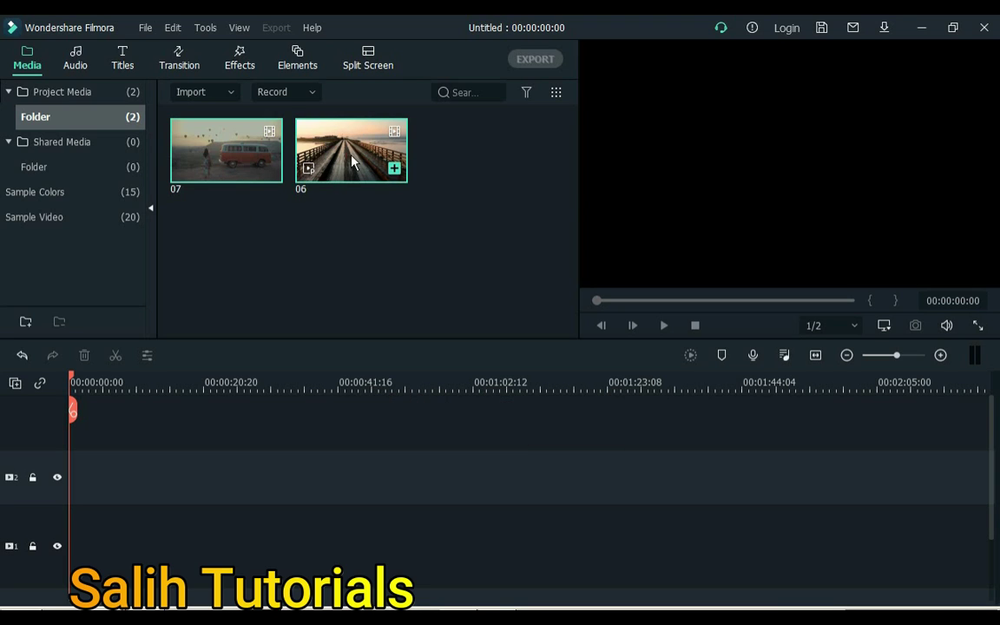
drag(316, 139, 124, 547)
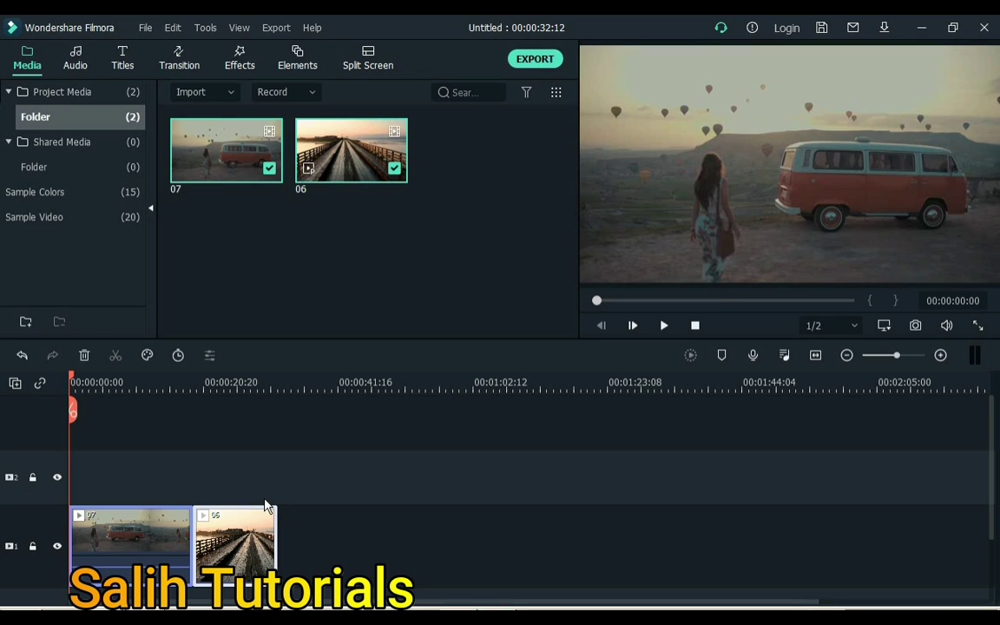
click(329, 499)
drag(235, 545, 119, 495)
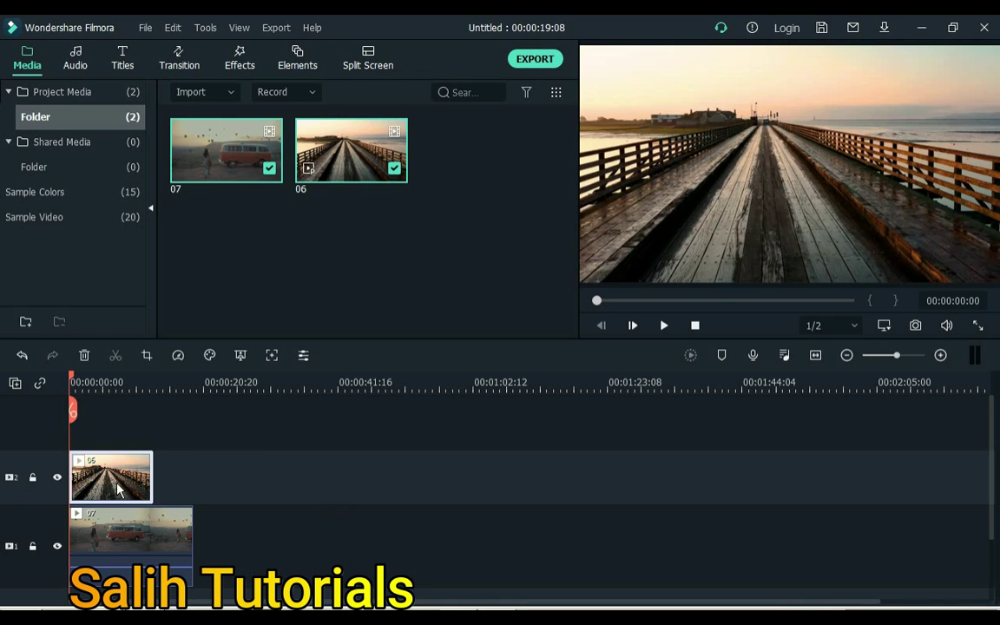
- Preview the stack, hiding and re-showing track 2 to compare clip 07 beneath
click(230, 487)
key(space)
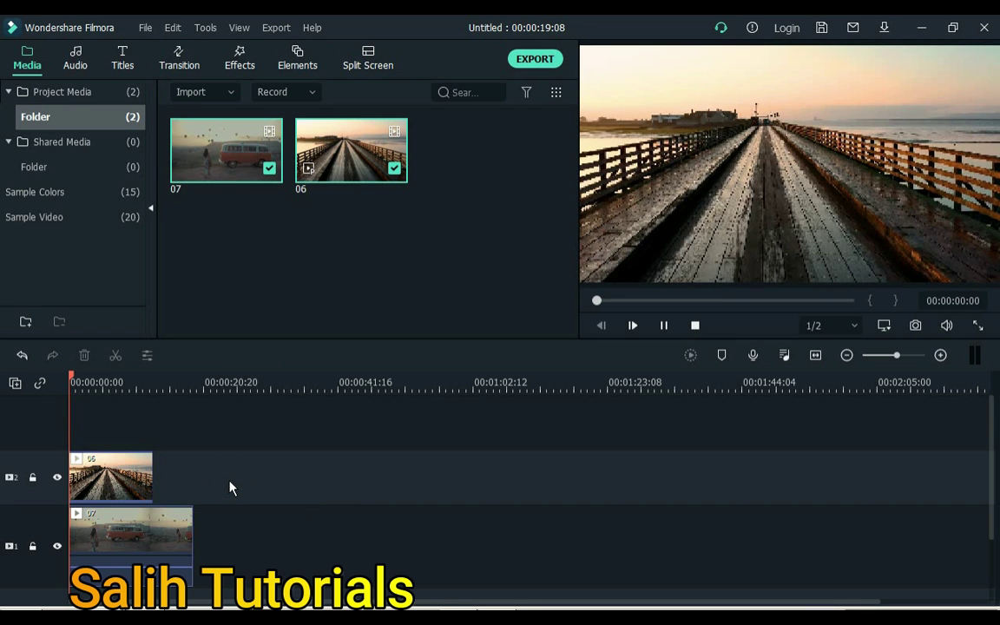
click(57, 477)
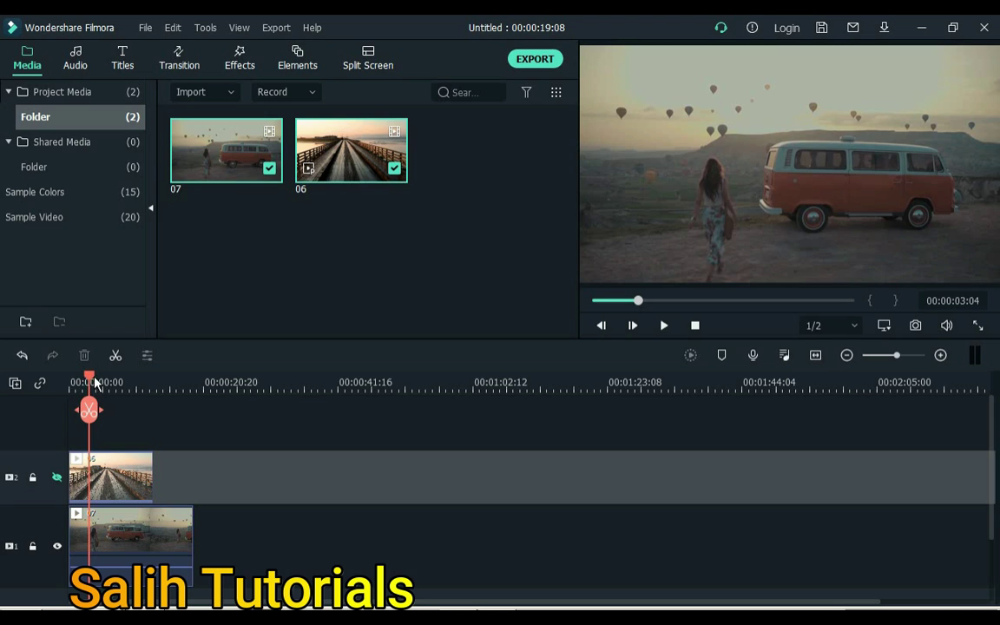
key(space)
click(71, 383)
click(58, 478)
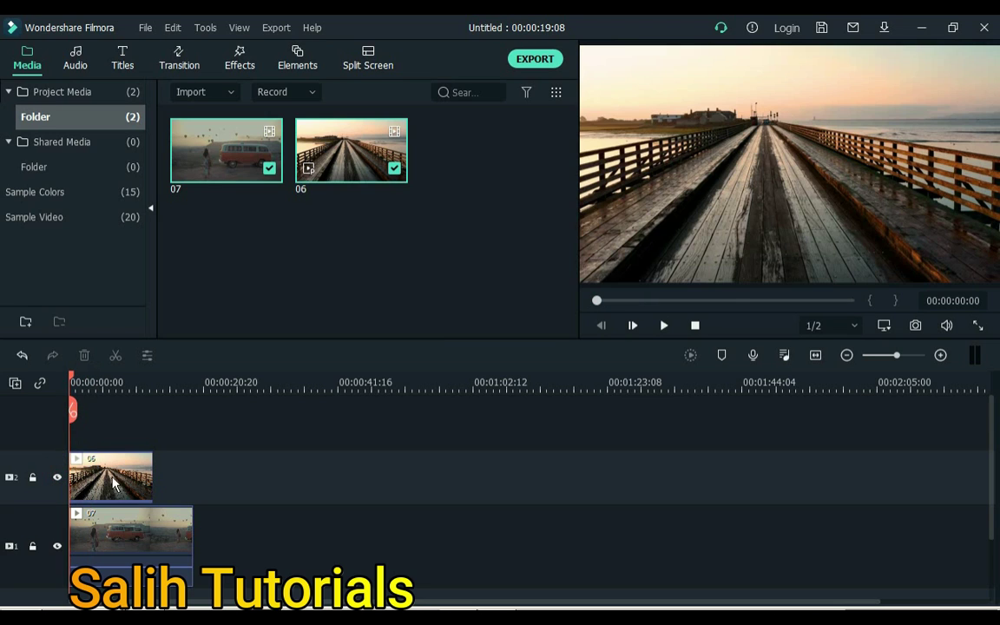
- Set clip 06's compositing opacity to 14.65% and preview the blend over clip 07
double_click(112, 484)
click(22, 121)
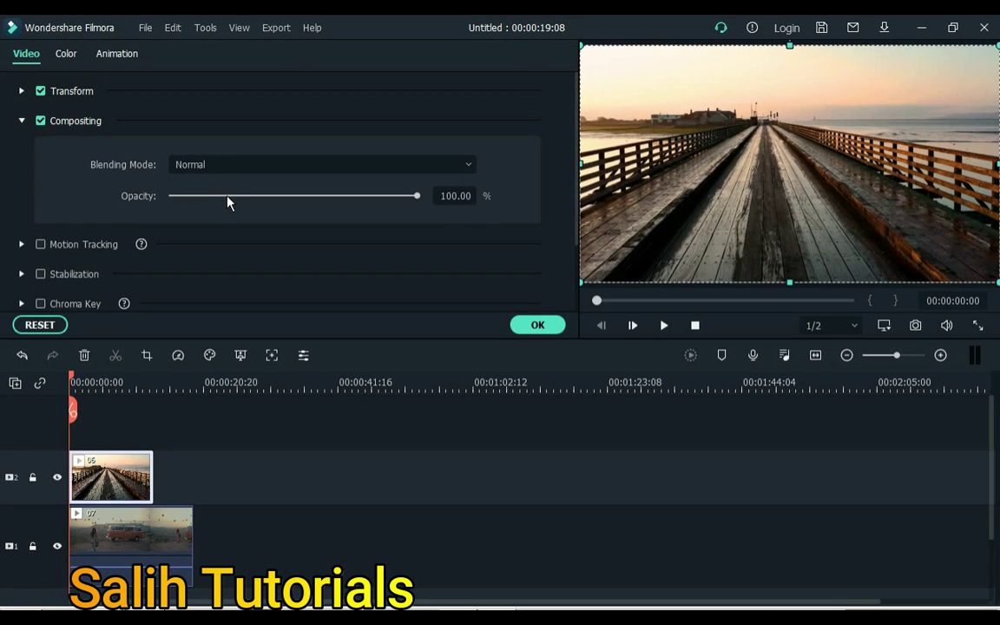
click(453, 308)
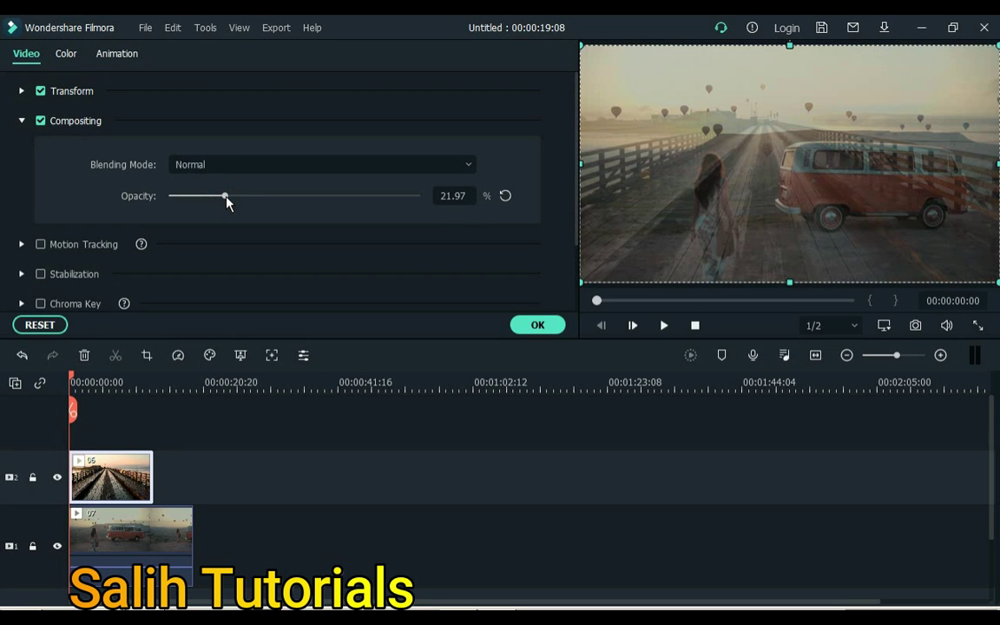
key(space)
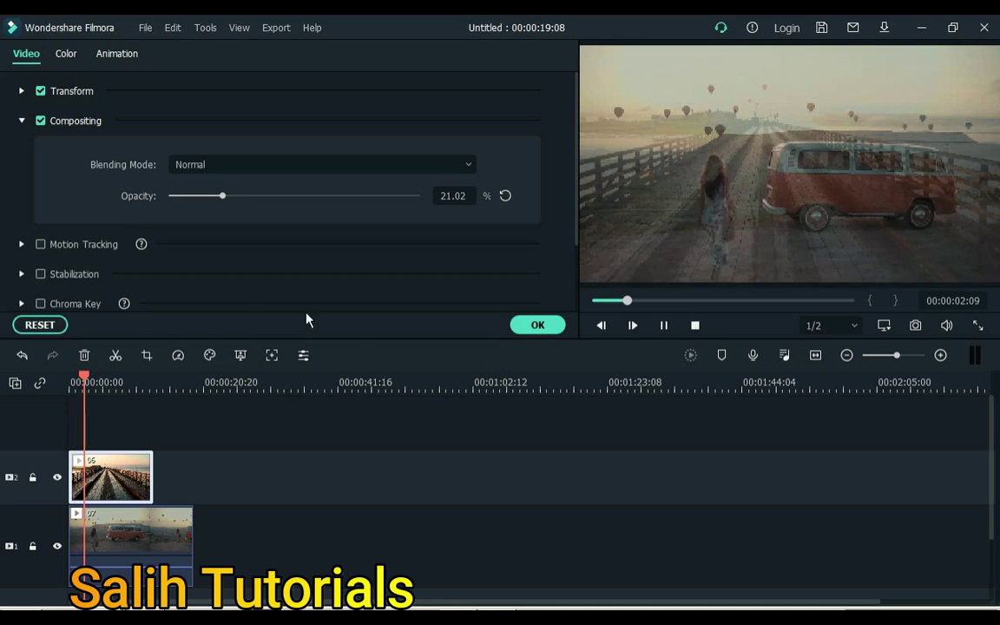
click(198, 196)
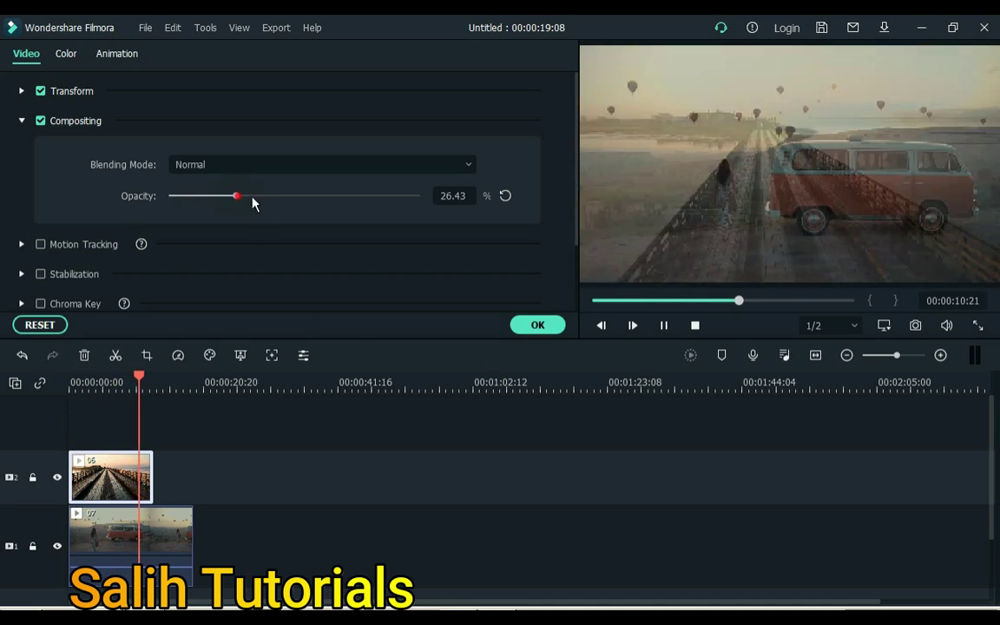
drag(254, 203, 213, 205)
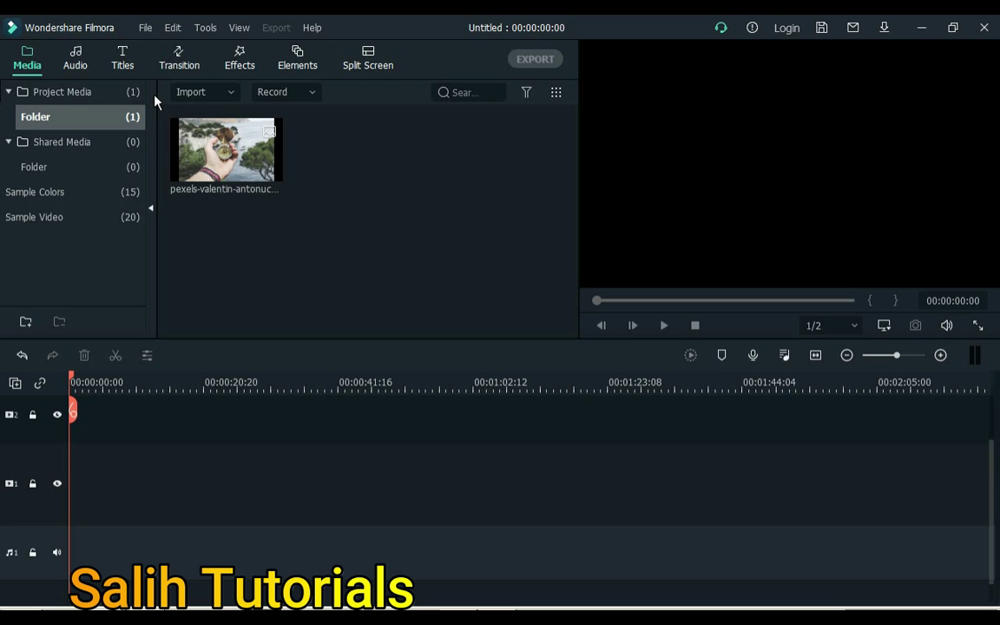
- In Keyboard Shortcuts, assign Ctrl+J to the New Project command
click(144, 27)
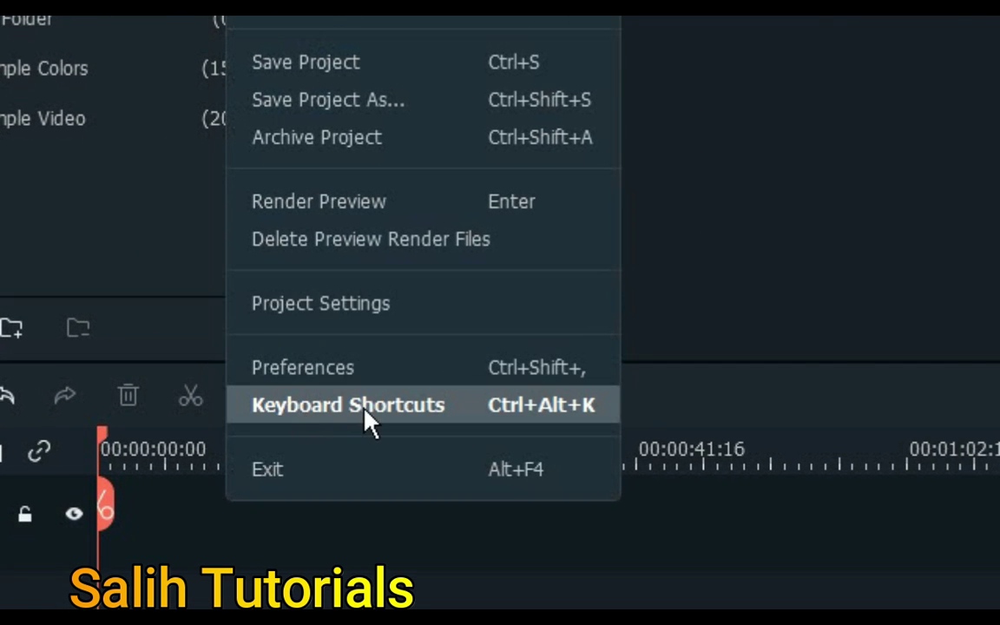
click(261, 381)
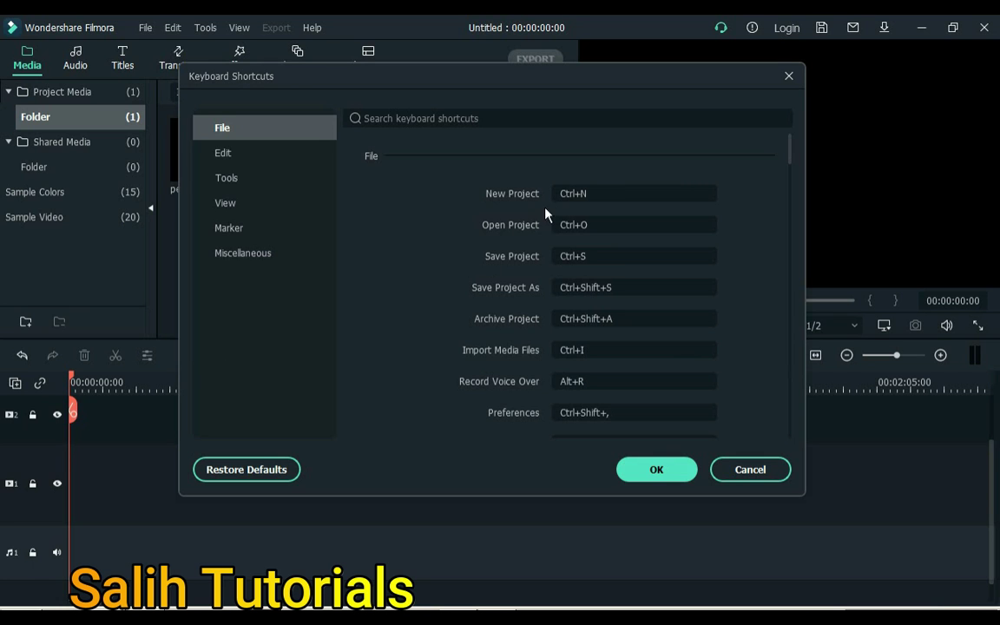
click(676, 195)
click(667, 194)
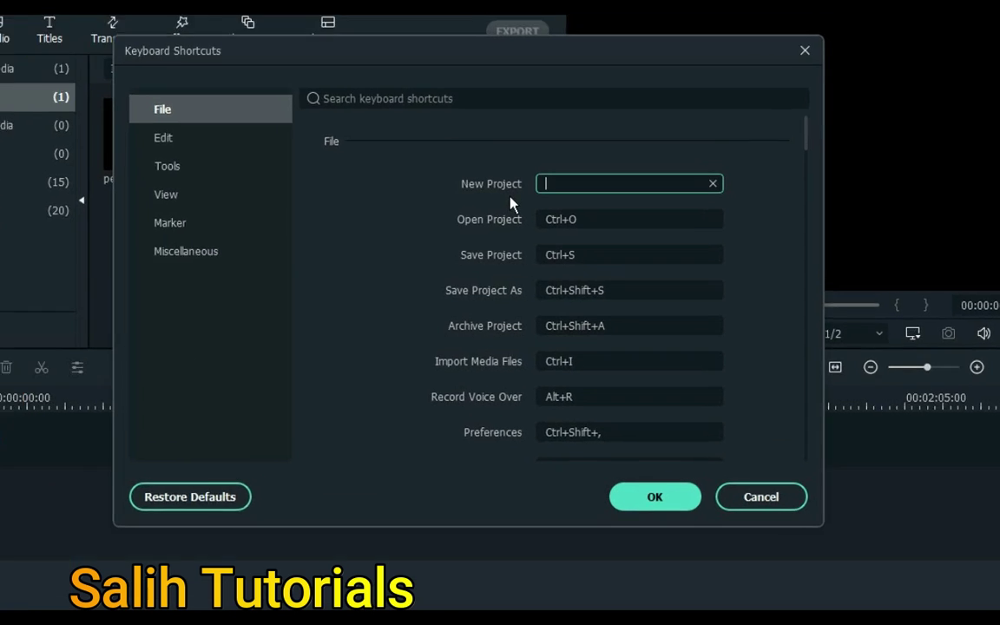
key(ctrl+j)
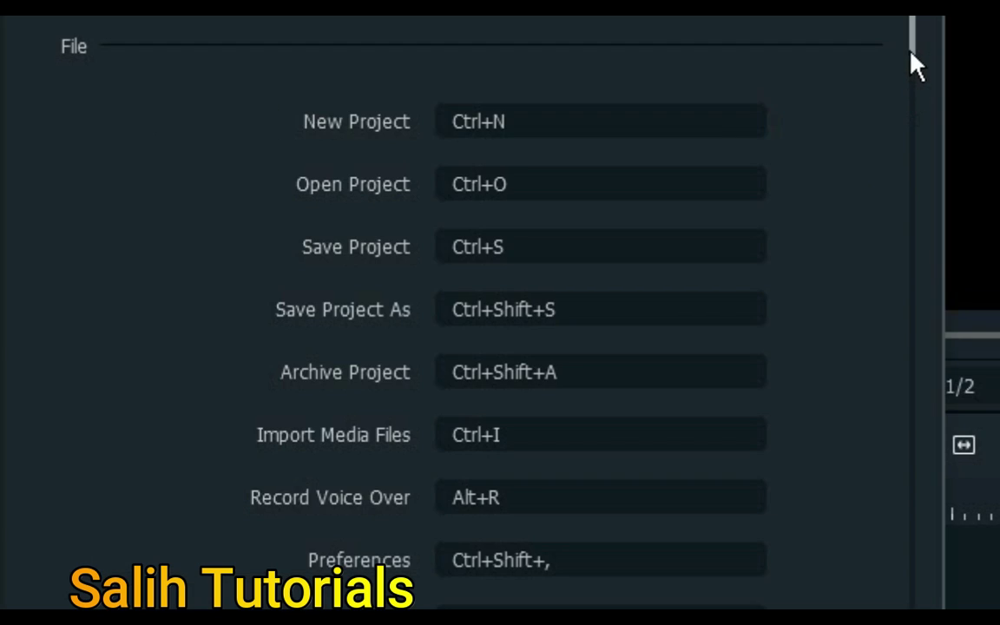
- Reassign Save Project to Ctrl+1 and confirm the shortcut changes
click(910, 54)
drag(918, 62, 887, 109)
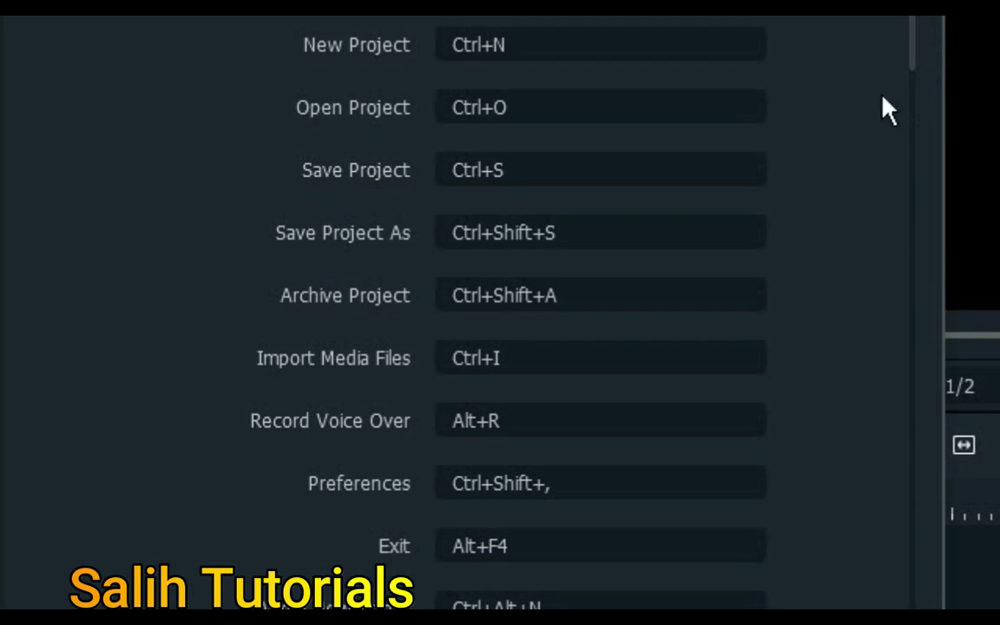
click(515, 170)
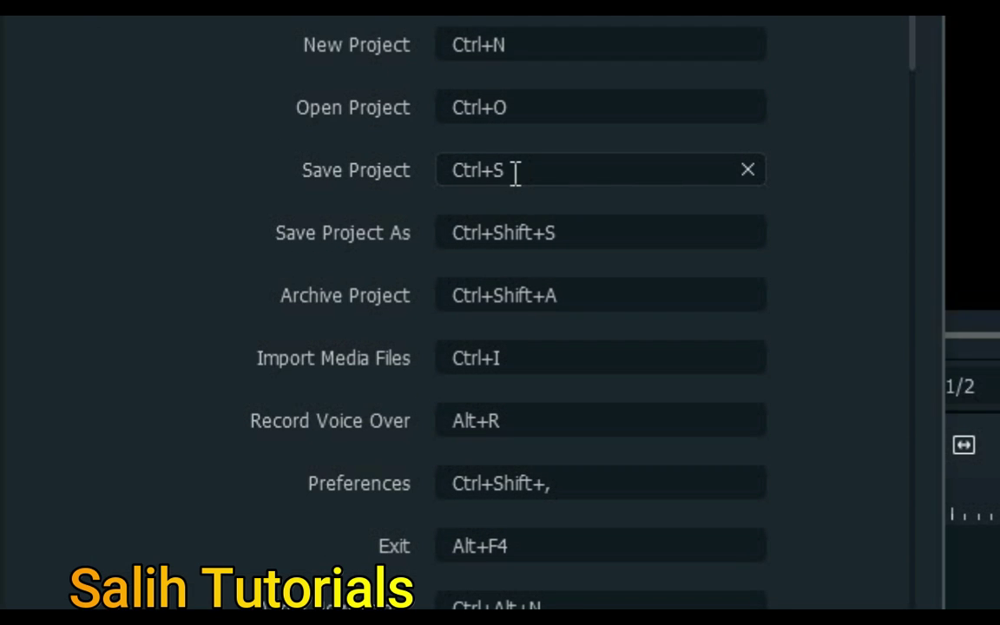
click(515, 170)
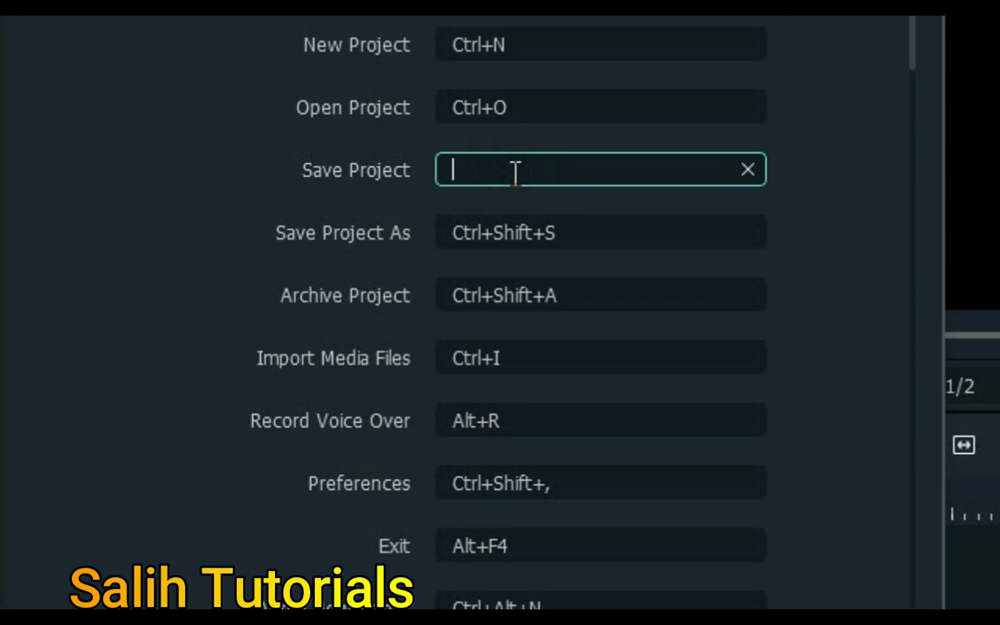
key(ctrl+1)
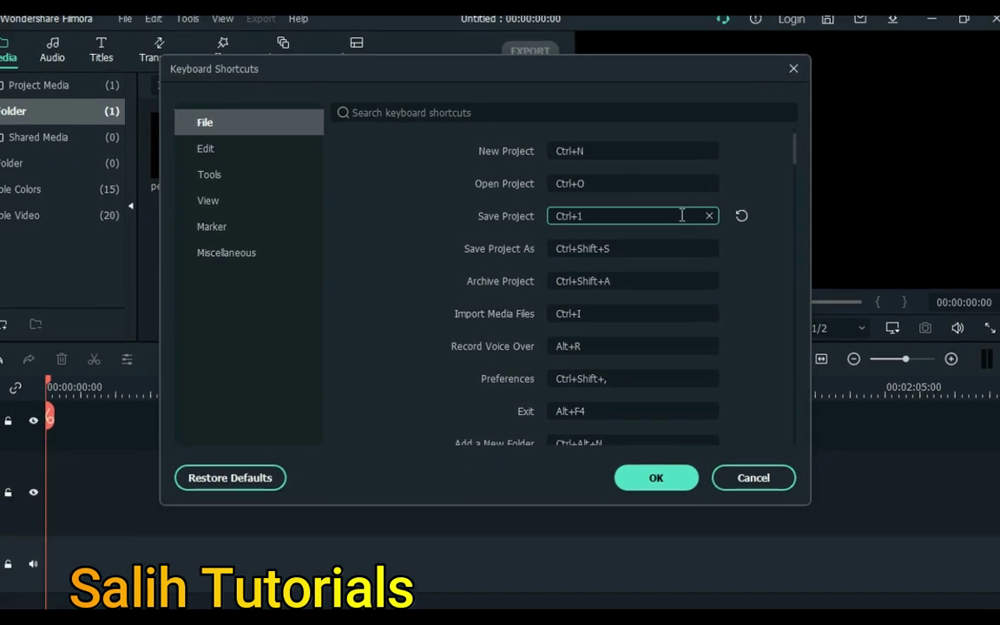
click(654, 482)
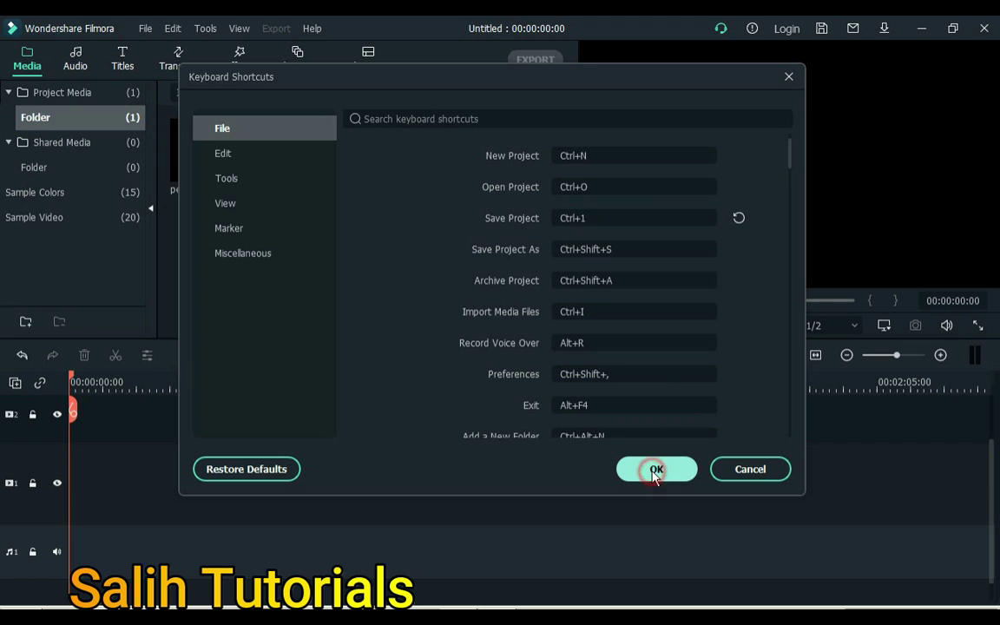
- Place the compass photo on video track 1
drag(221, 187, 77, 482)
drag(165, 479, 192, 476)
click(191, 474)
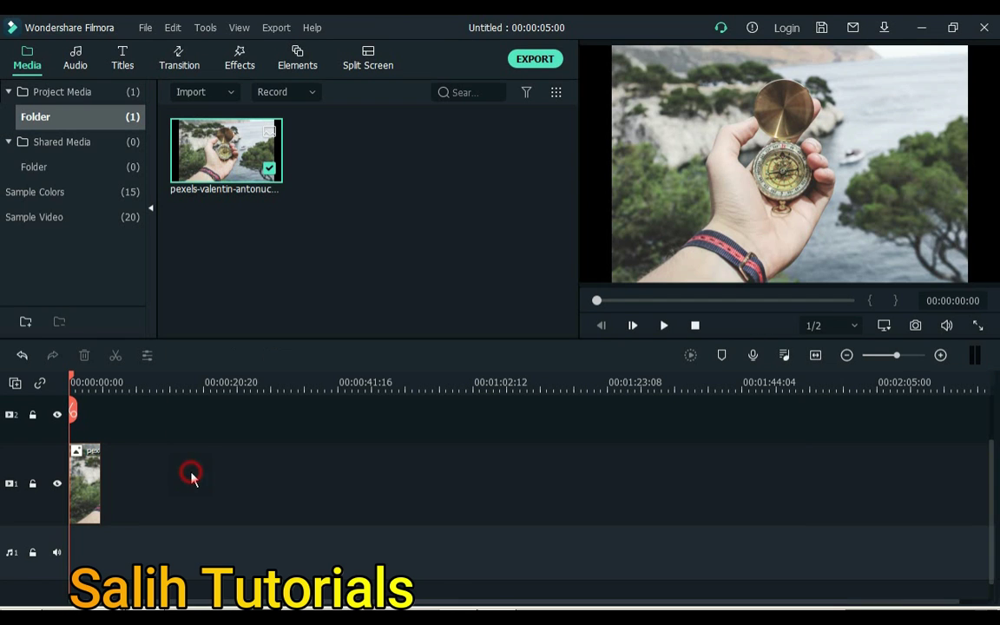
- Test the save shortcut, cancel the save, and check the File menu's listed shortcut
key(ctrl+s)
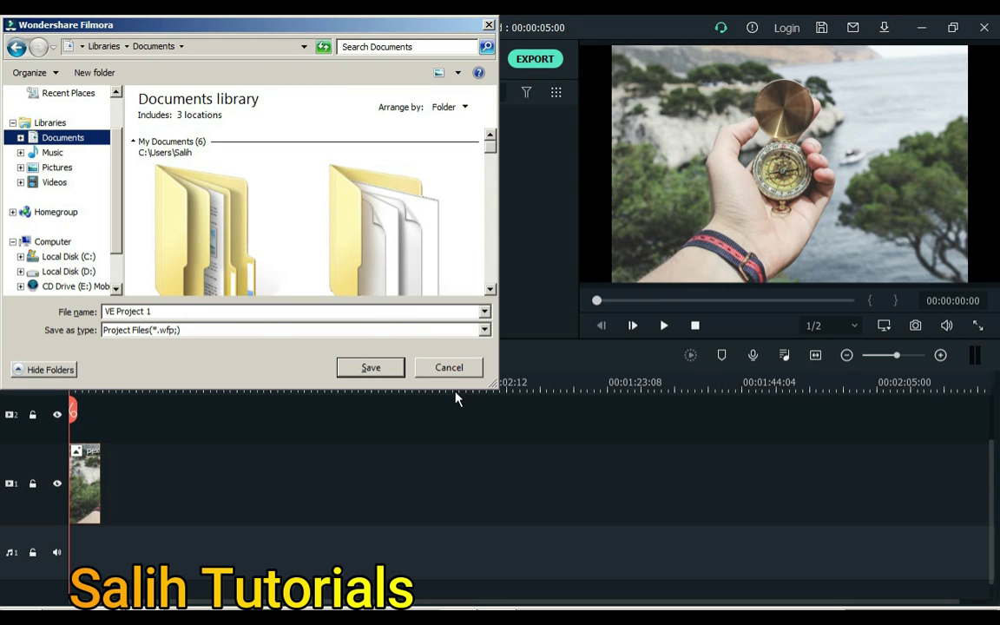
click(447, 368)
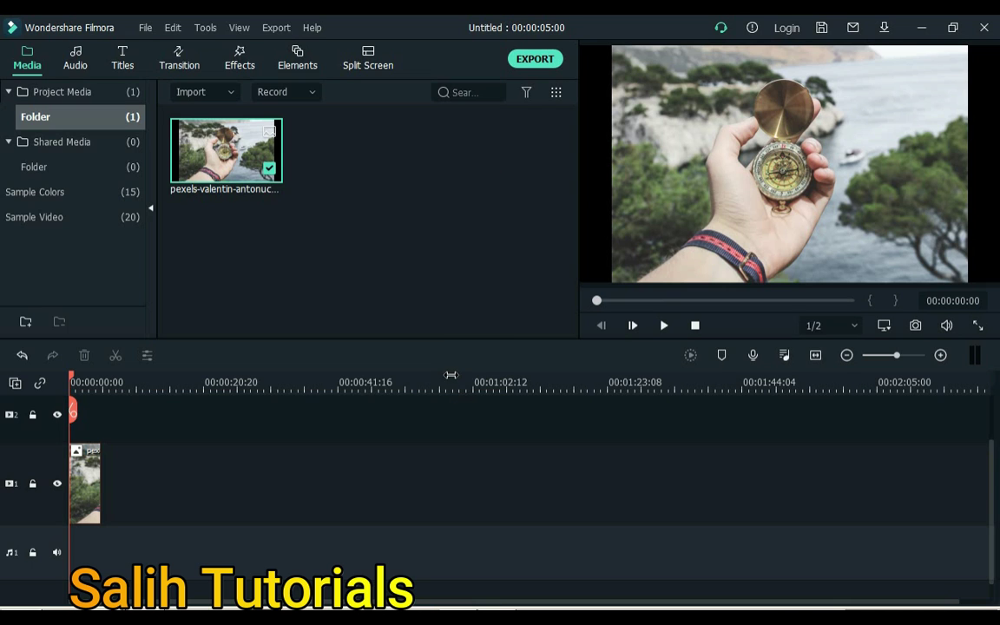
click(146, 28)
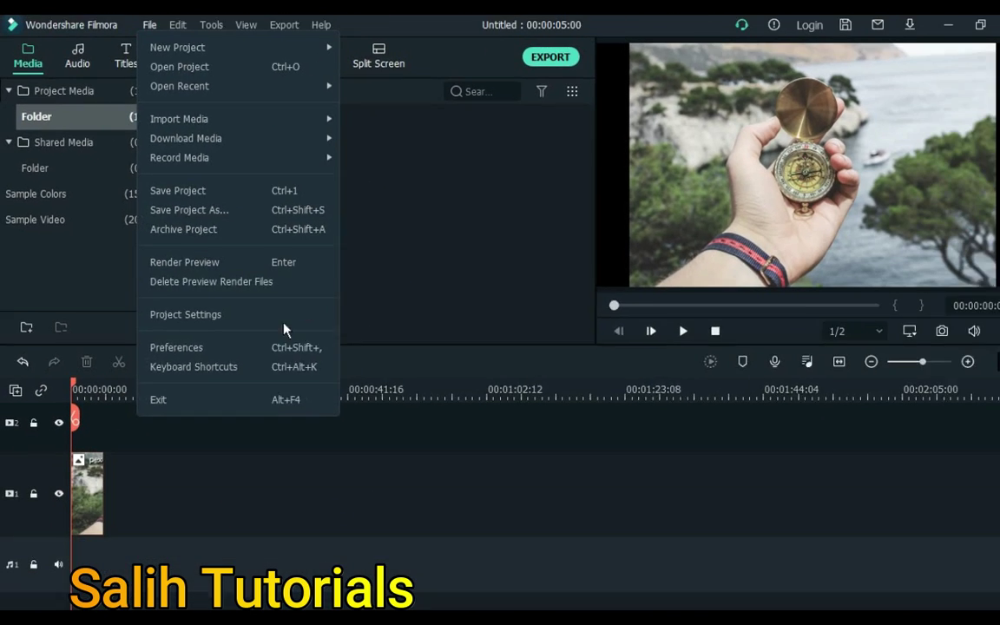
click(223, 502)
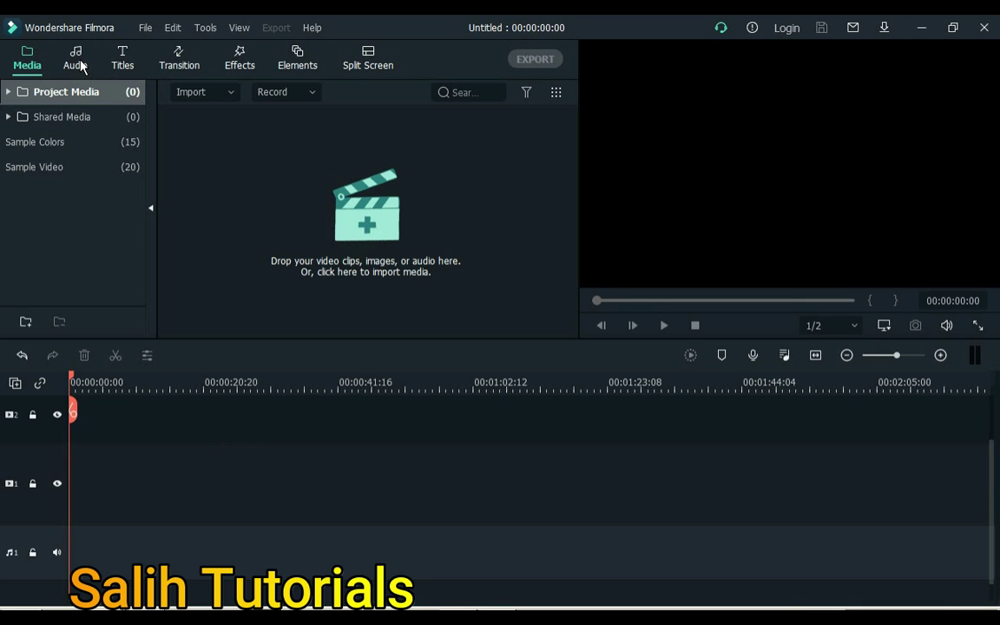
- Mark the Trip to roma song as a favourite in the audio library
click(78, 62)
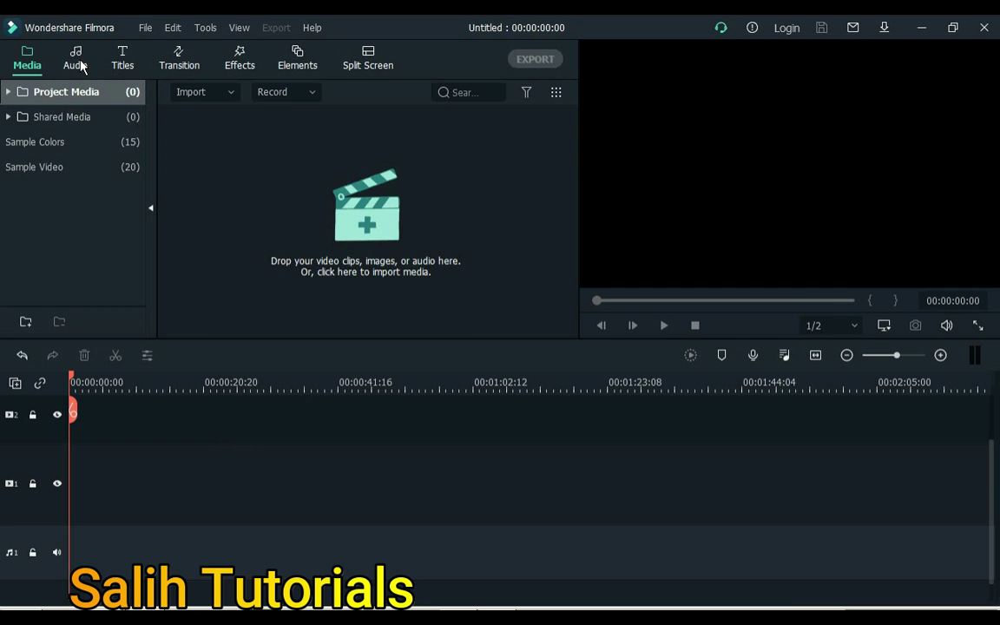
click(79, 61)
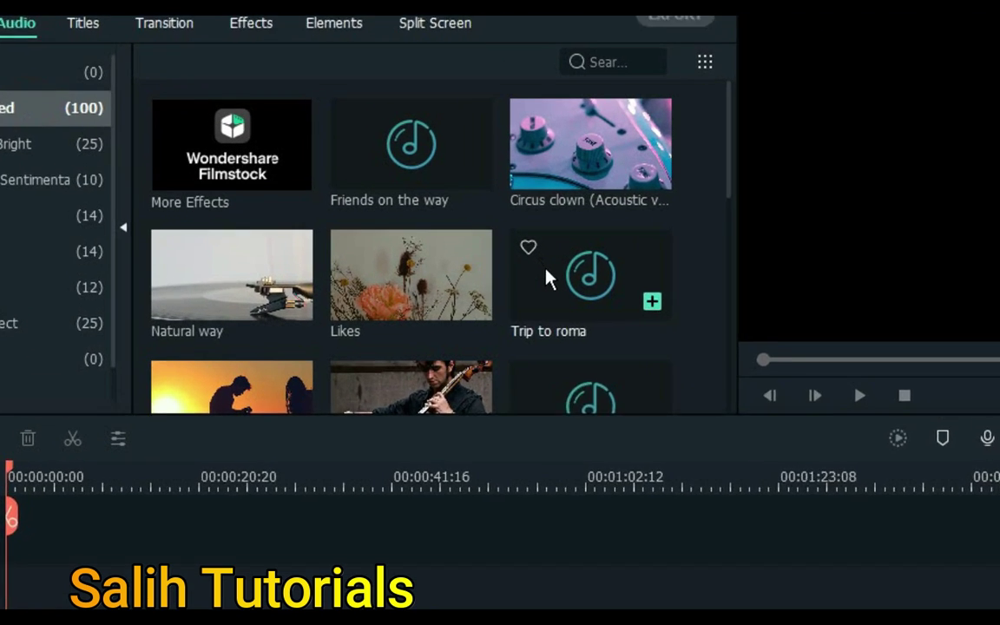
click(431, 222)
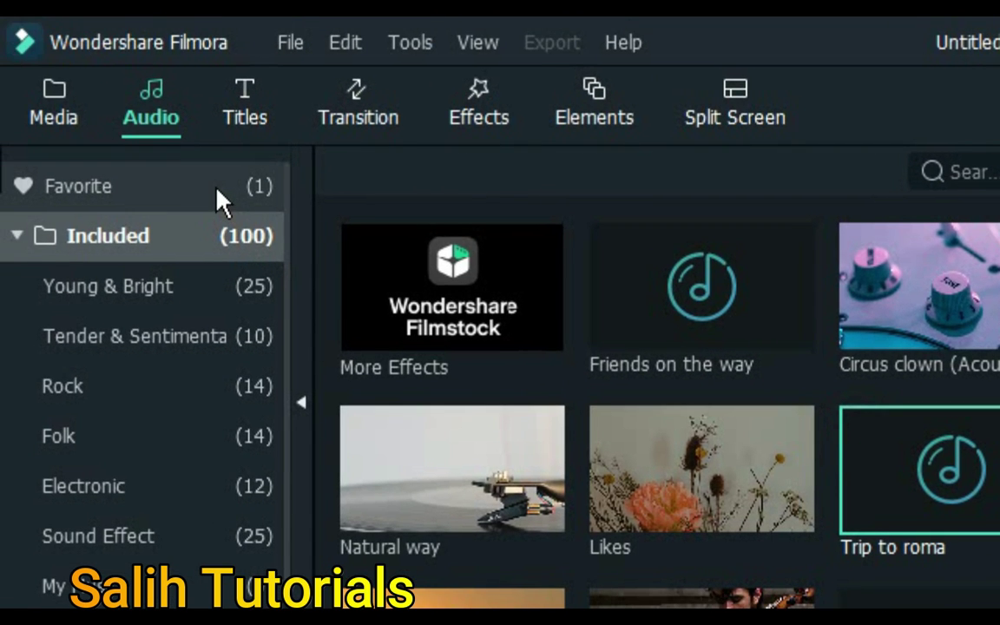
- Play Trip to roma from Audio Favorites, then preview the Callout 4 title template
click(0, 145)
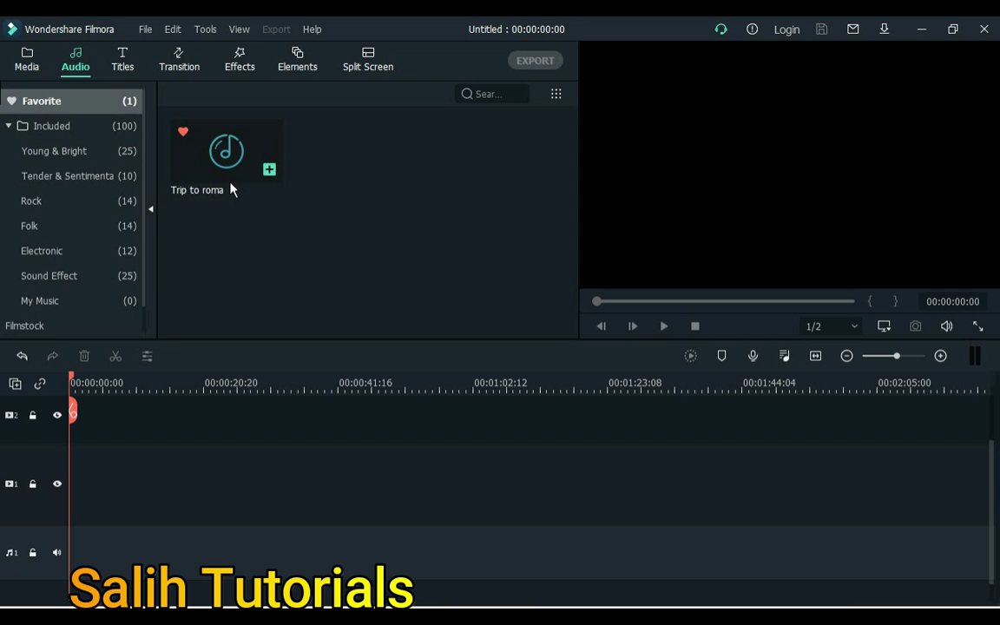
double_click(230, 187)
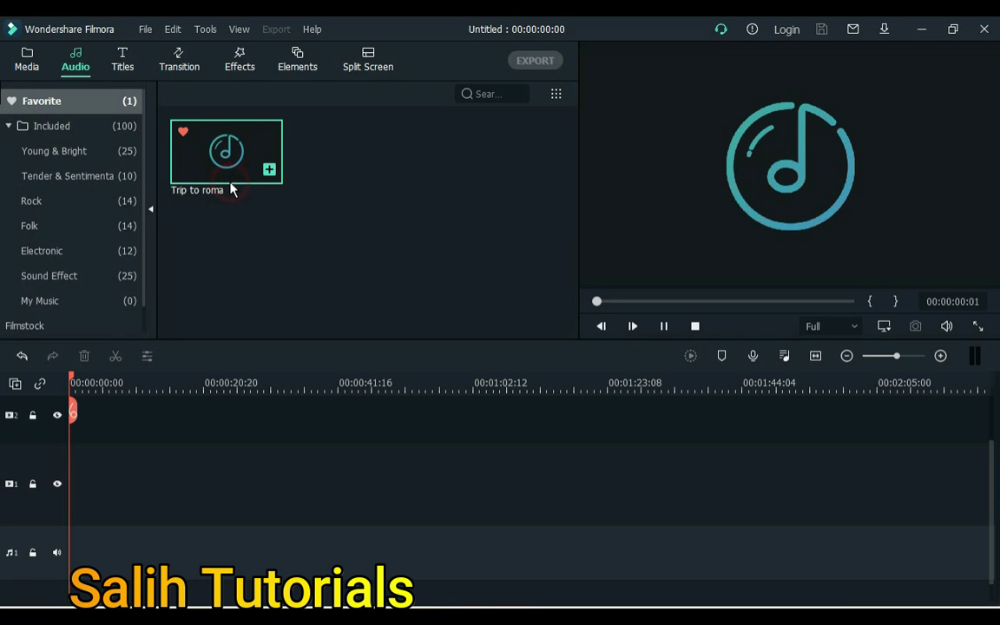
click(662, 326)
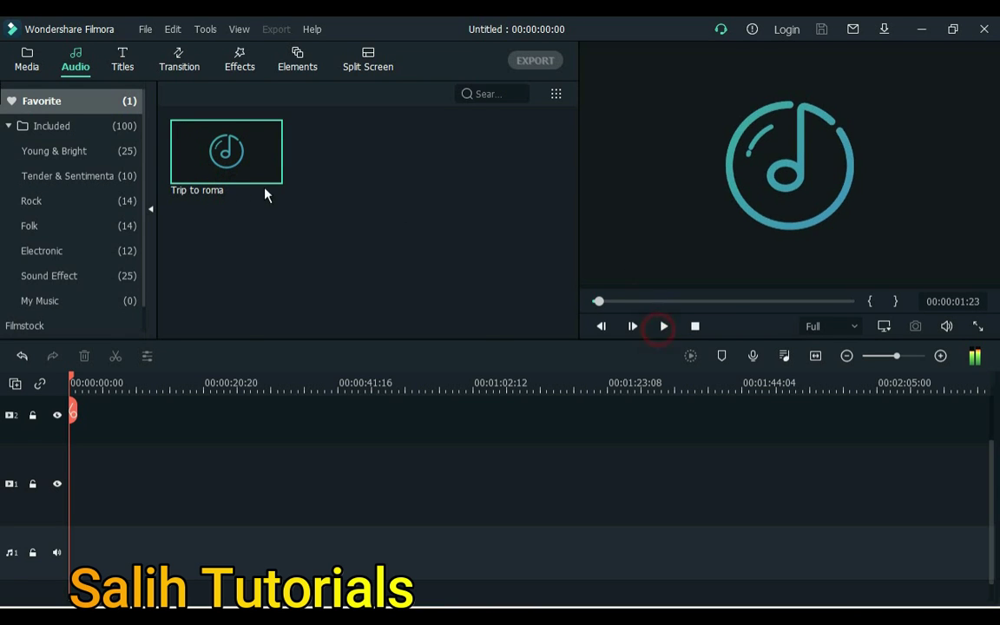
click(123, 58)
click(494, 233)
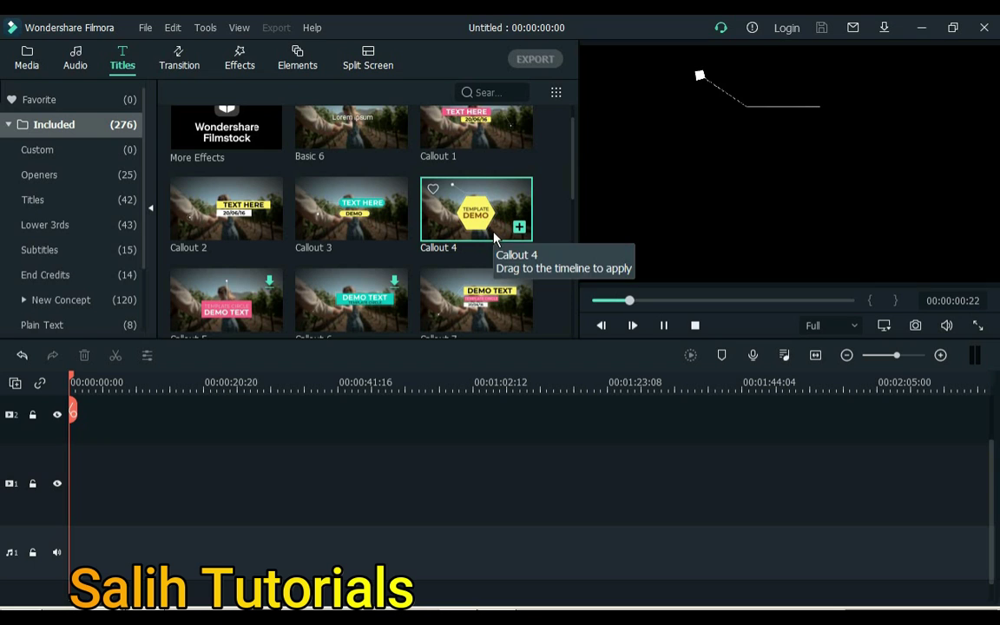
- Favourite Callout 4 and preview the Vertical Line transition
click(664, 326)
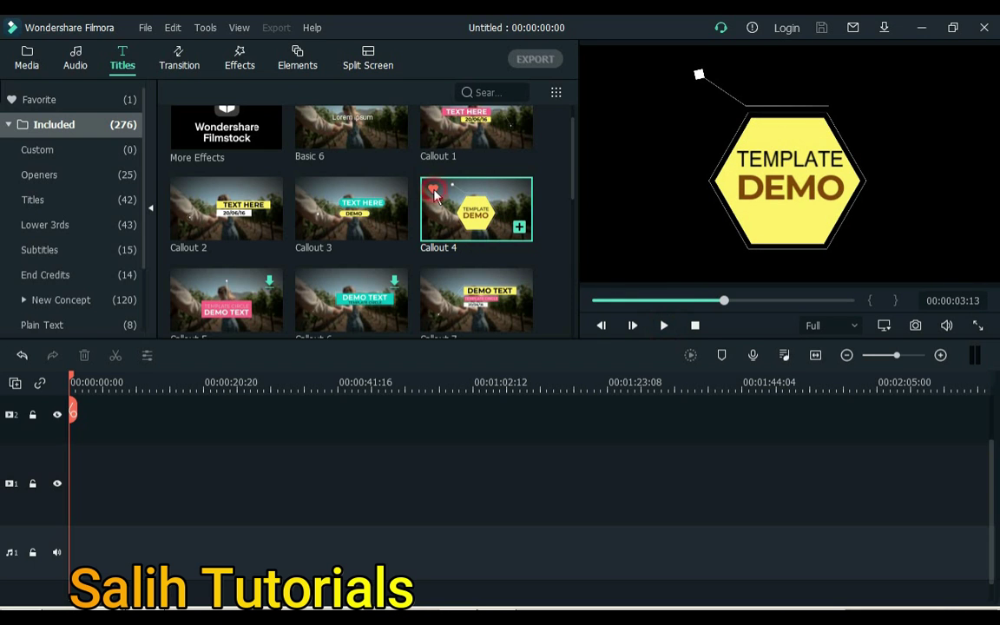
click(179, 58)
scroll(566, 196, down, 1)
click(453, 257)
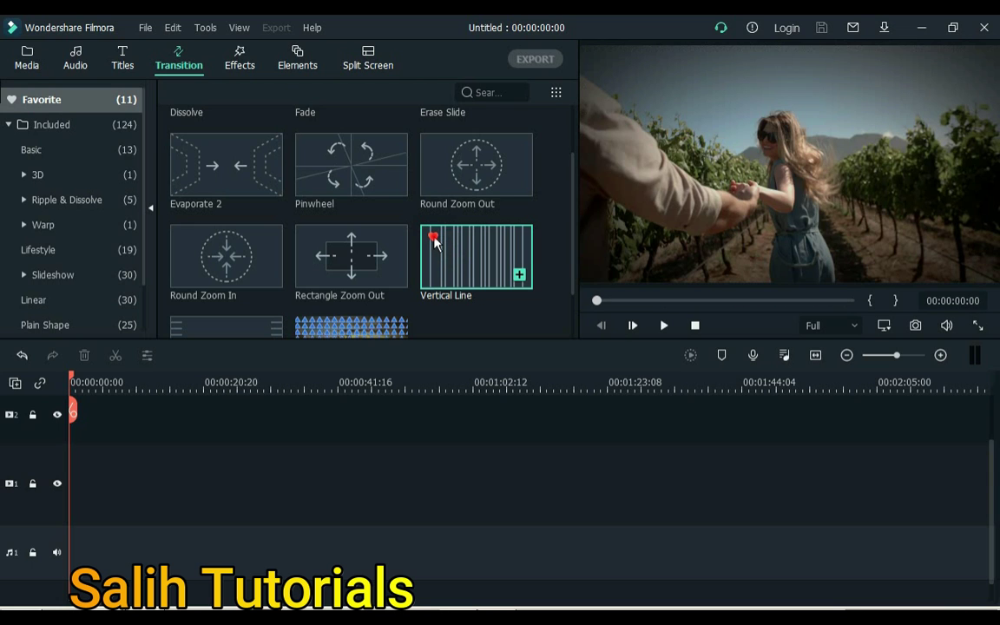
- Favourite the Mosaic effect and preview it in the Favorite effects list
click(240, 58)
click(335, 249)
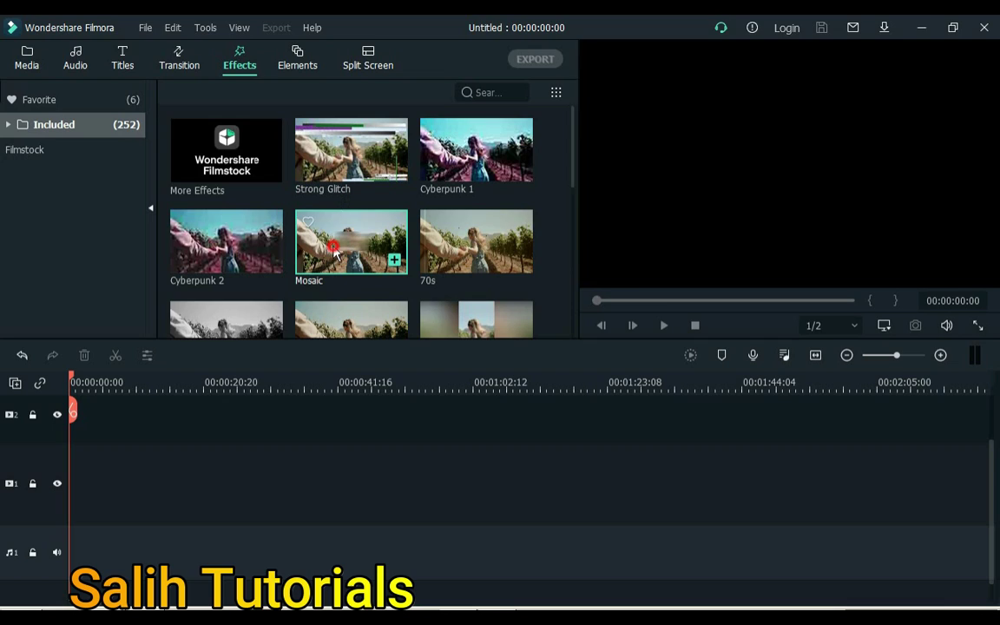
click(308, 222)
click(71, 99)
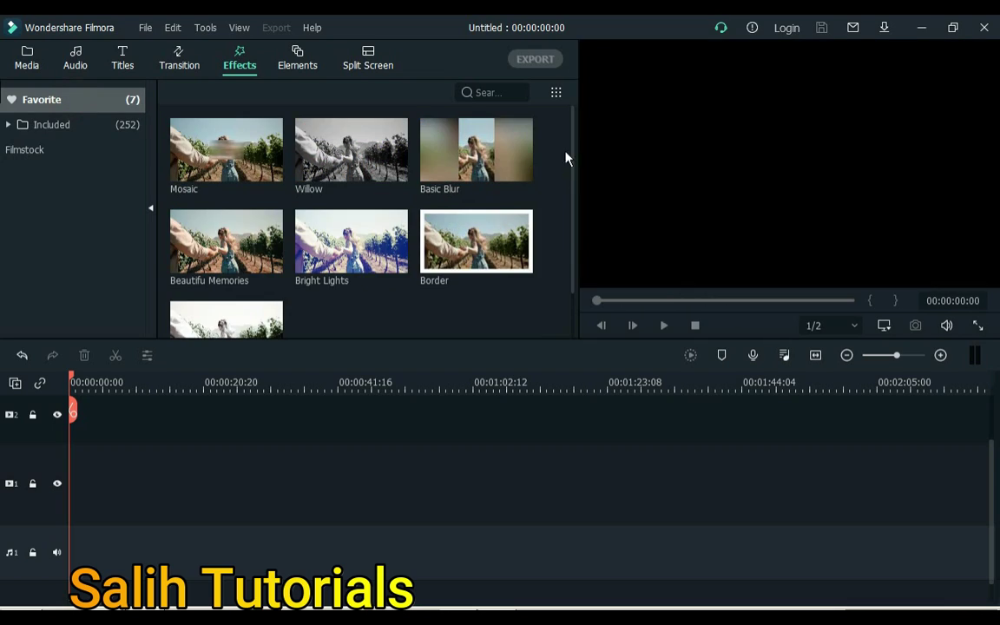
click(211, 176)
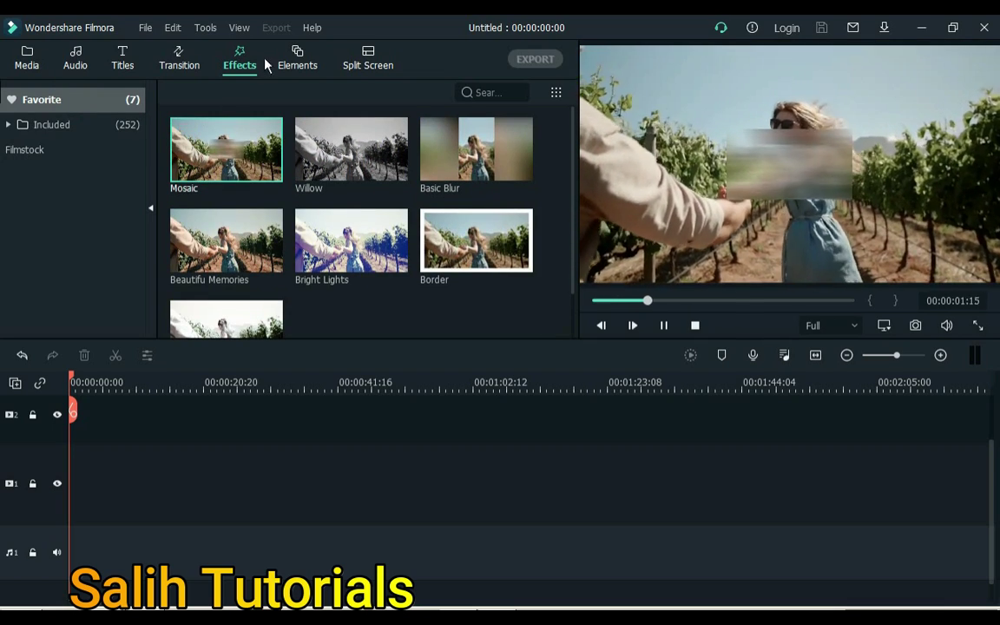
- Favourite Split Screen 19, then remove it from the split-screen Favorite list
click(297, 56)
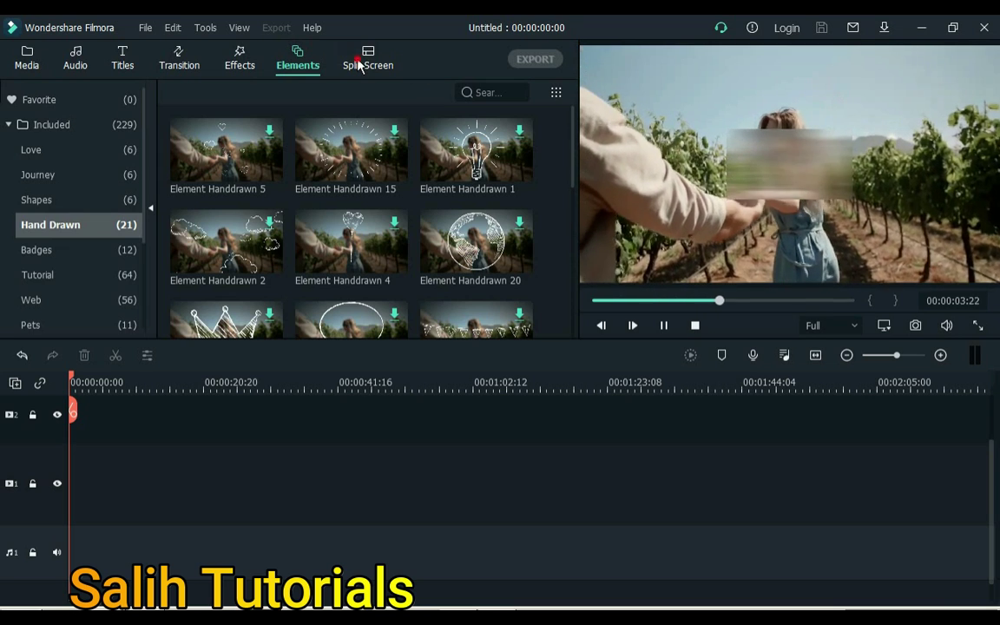
click(368, 58)
click(183, 239)
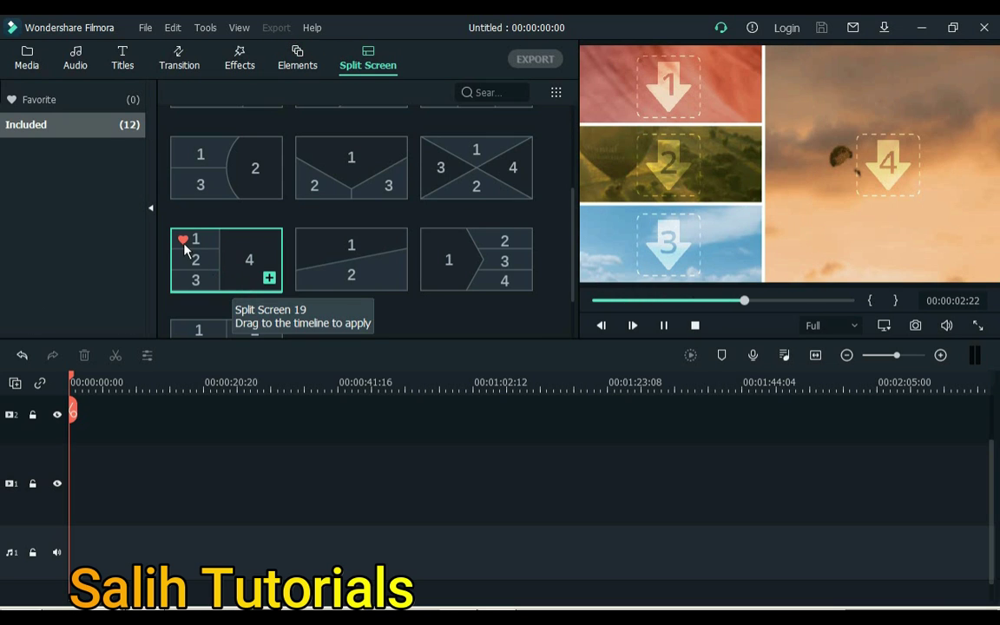
click(94, 99)
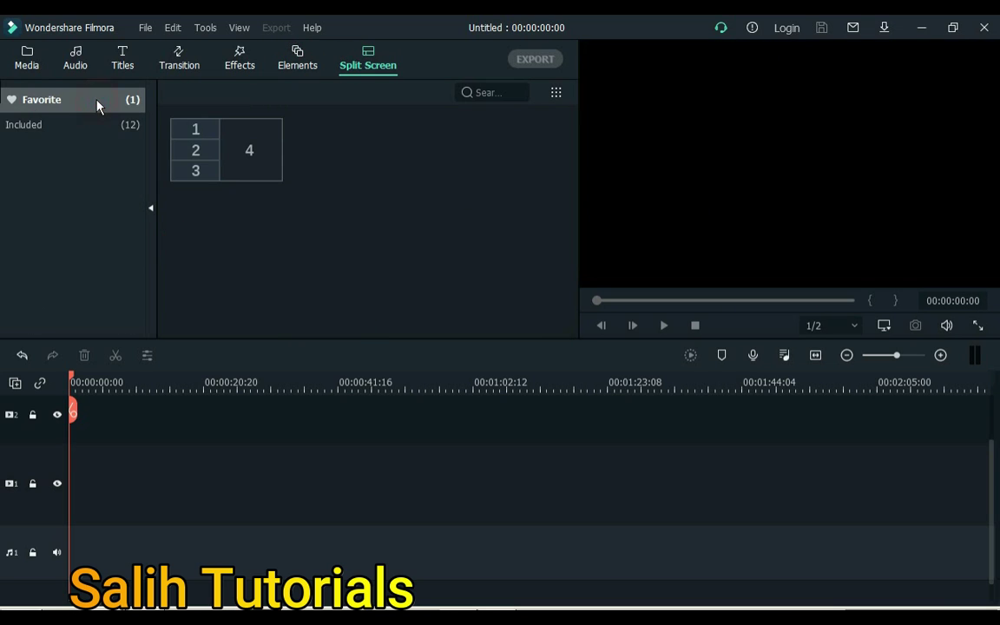
mouse_move(233, 166)
click(183, 132)
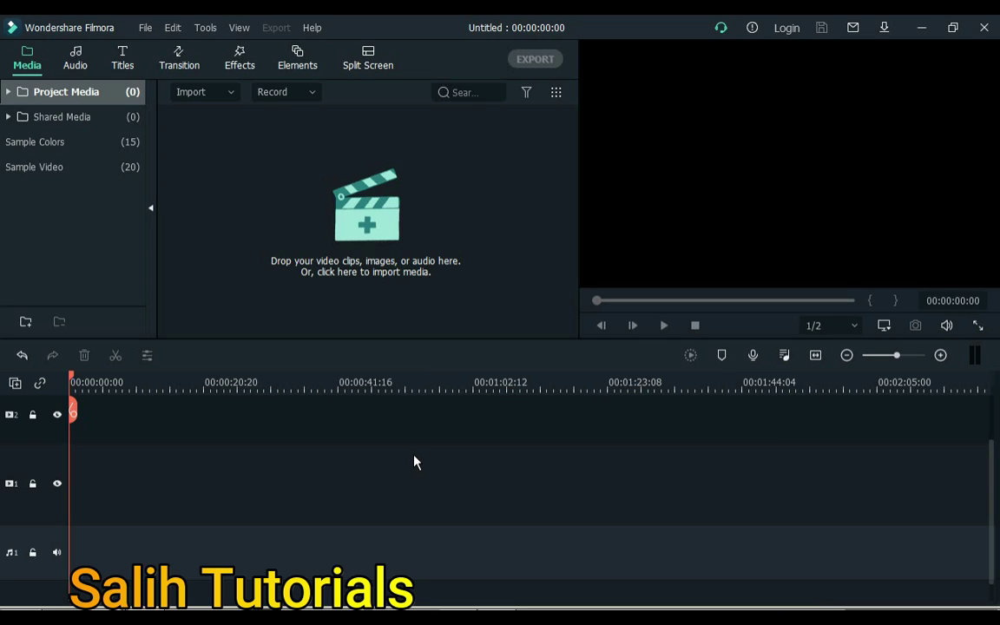
- Import heart_PNG51352, place it on video track 1, and save the project
key(ctrl+i)
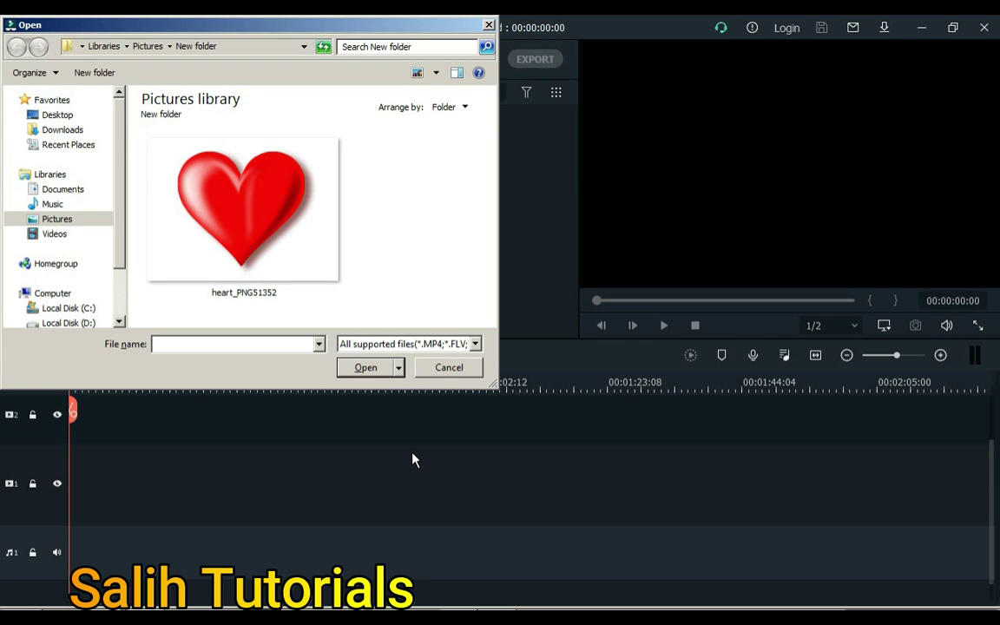
click(261, 230)
click(378, 369)
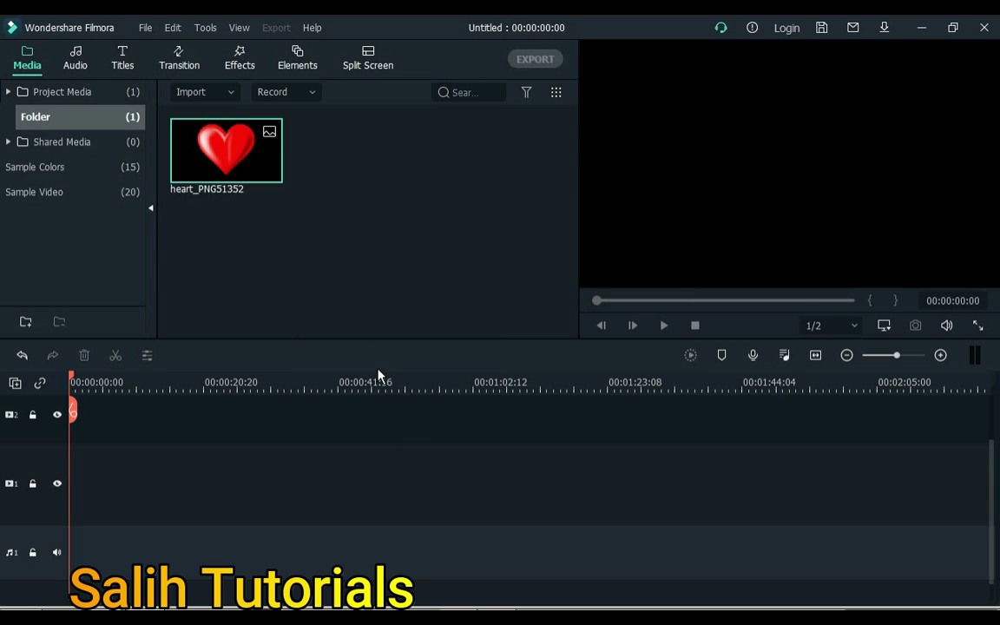
drag(228, 155, 83, 486)
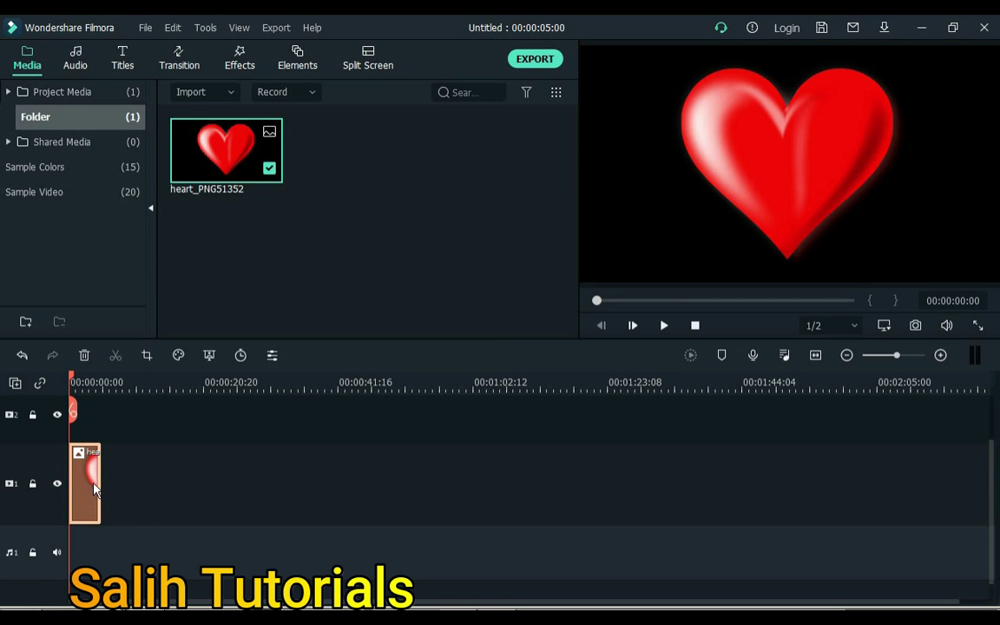
click(146, 29)
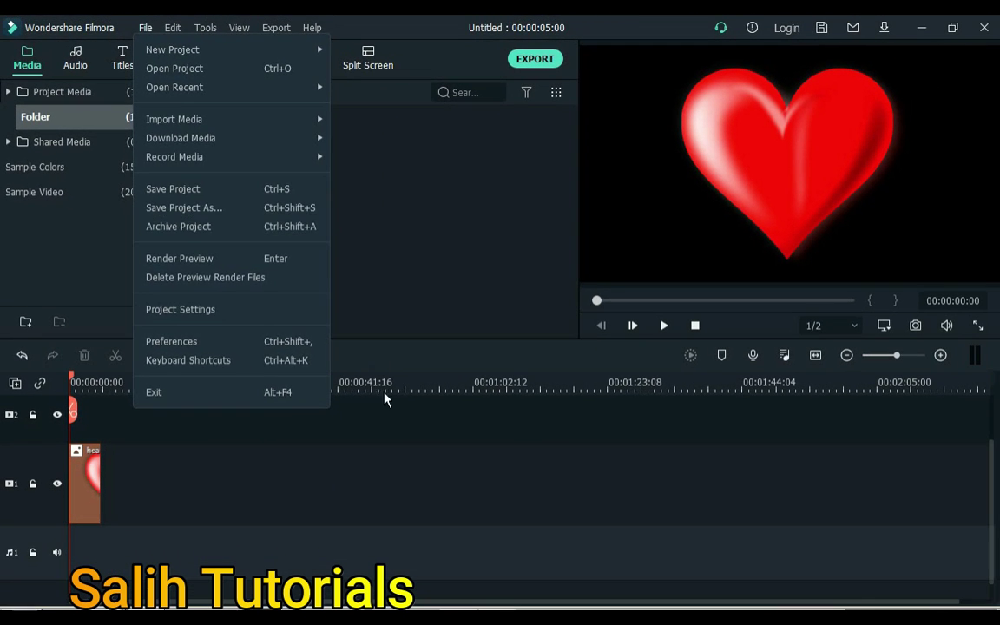
click(390, 466)
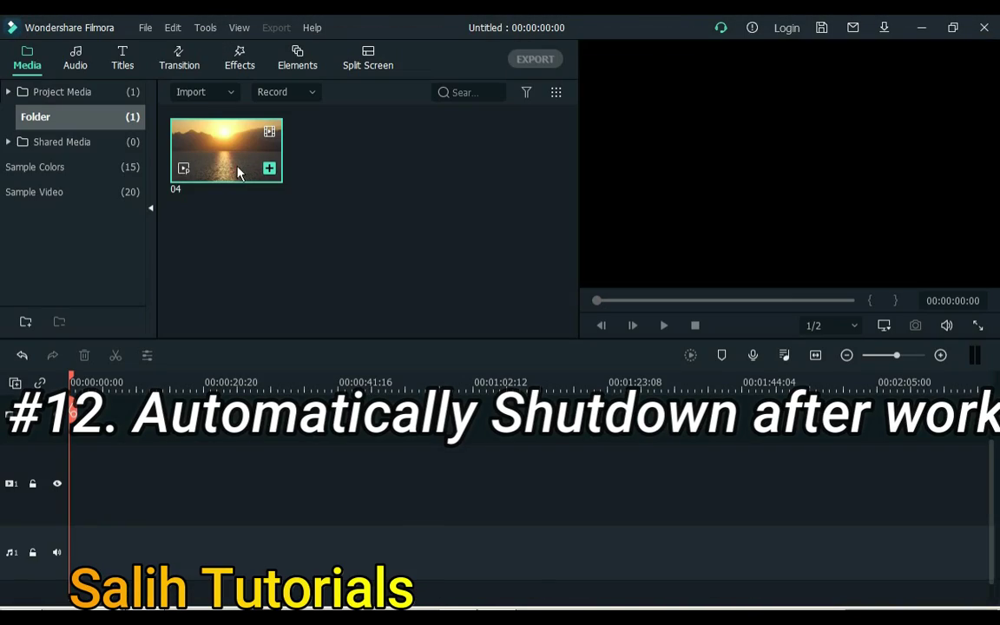
- Add sunset clip 04 to the timeline, keeping the 960x540 24fps project settings, and preview it
drag(202, 280, 473, 439)
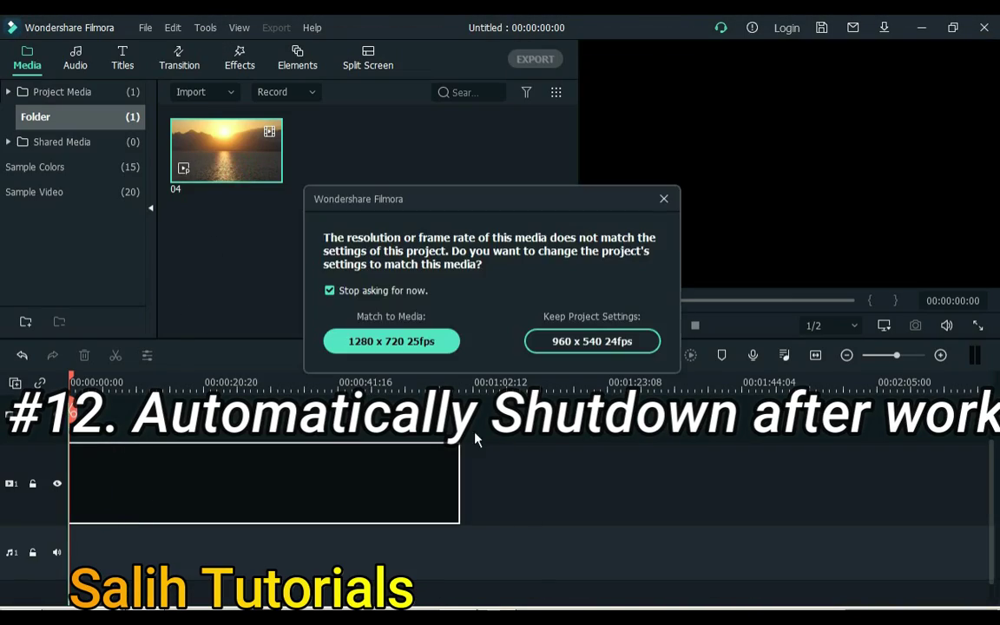
click(573, 340)
click(549, 475)
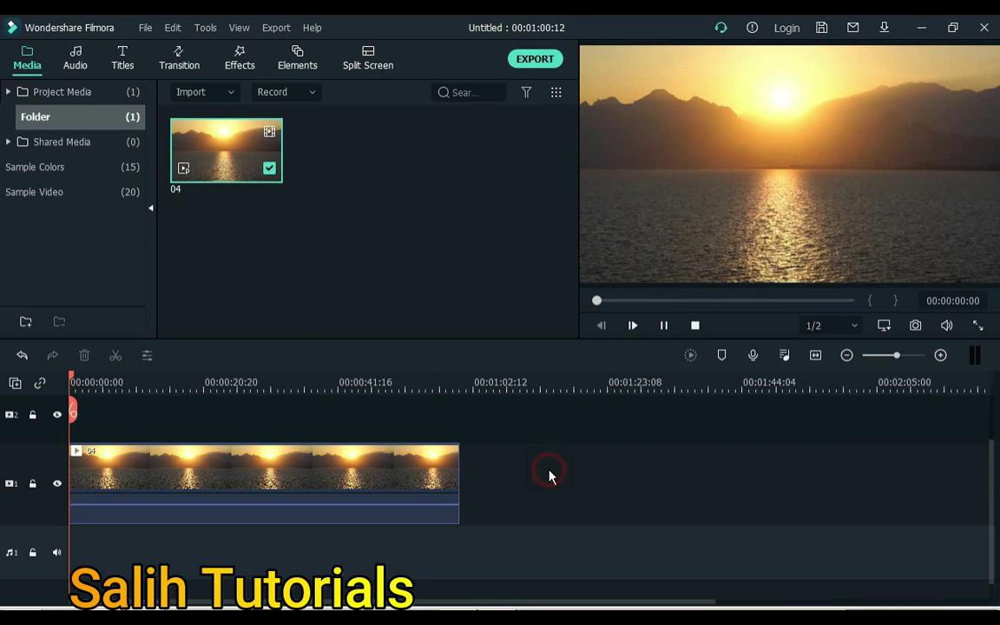
key(space)
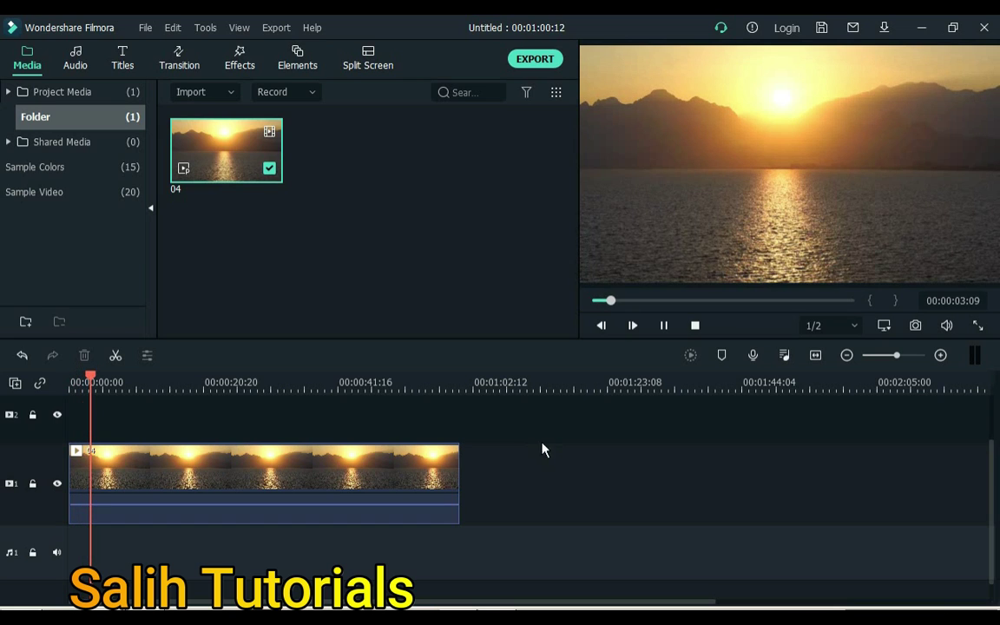
key(space)
- Export My Video as MP4 with the computer set to shut down when done
click(545, 63)
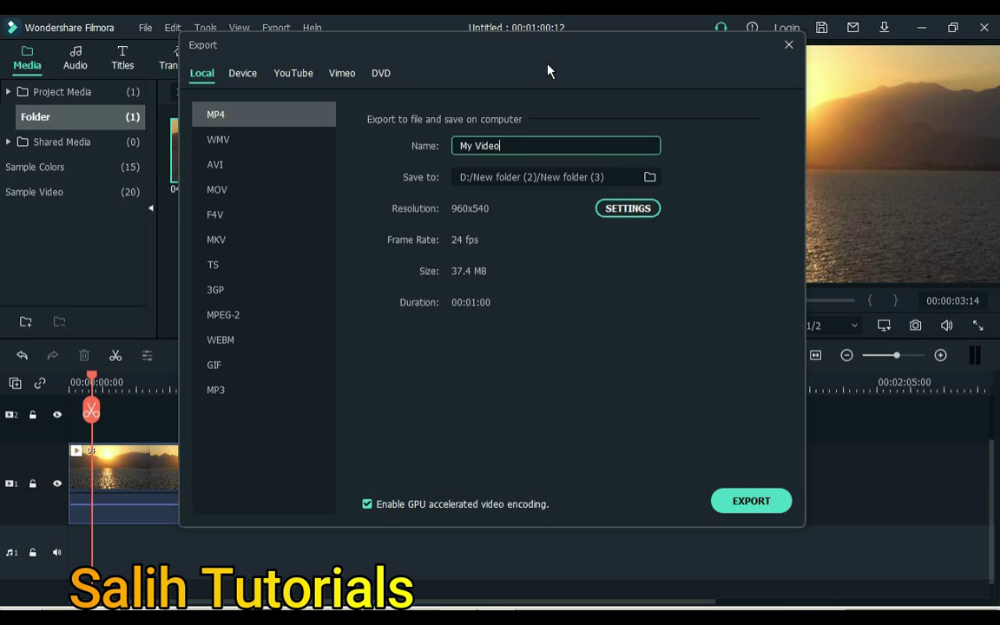
click(743, 505)
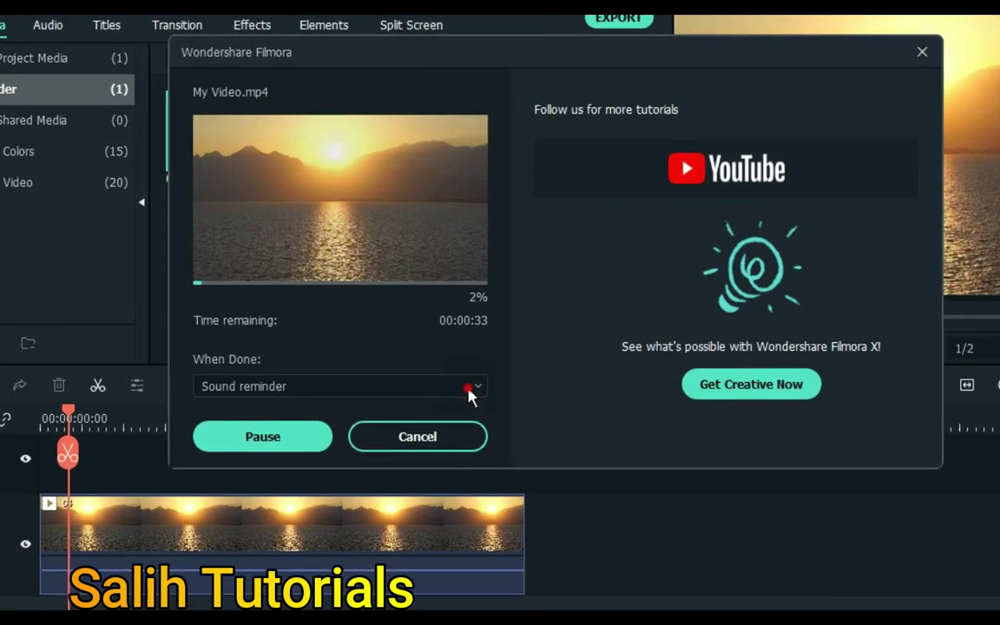
click(417, 356)
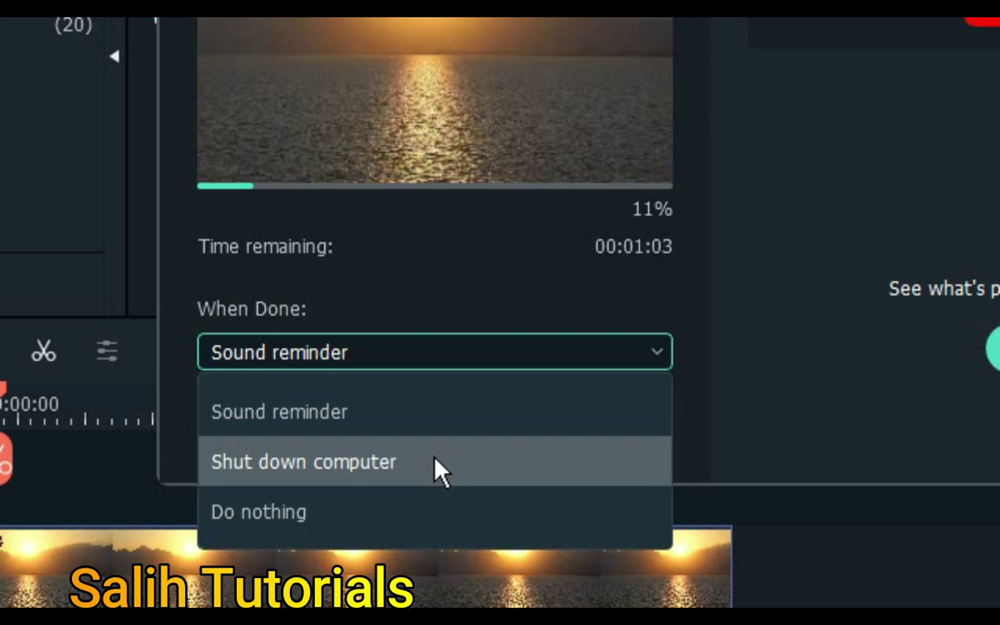
click(438, 469)
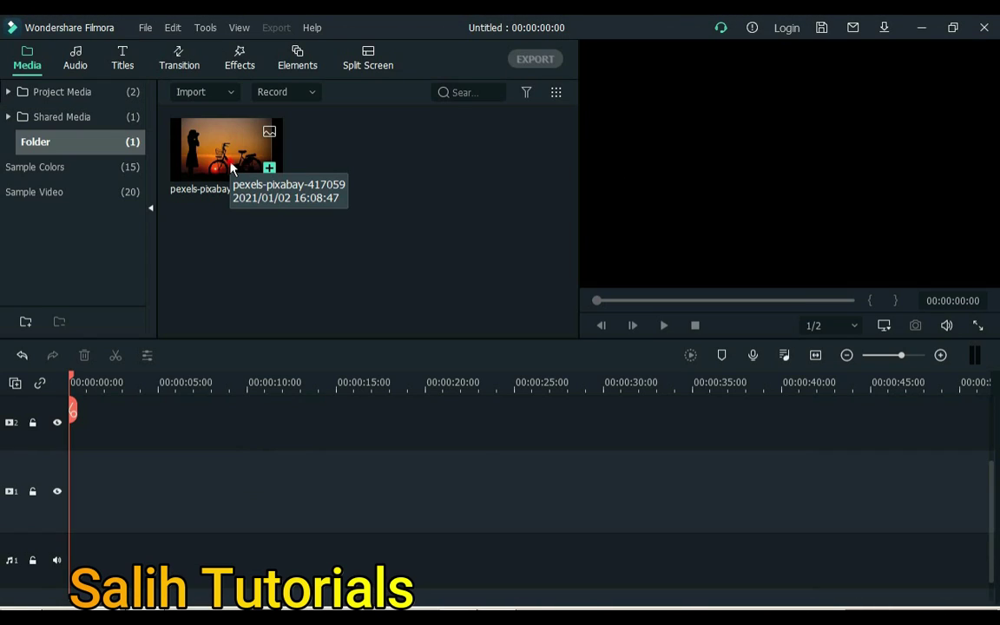
- Place the sunset silhouette photo on video track 1 and crop it to 16:9
drag(233, 169, 75, 499)
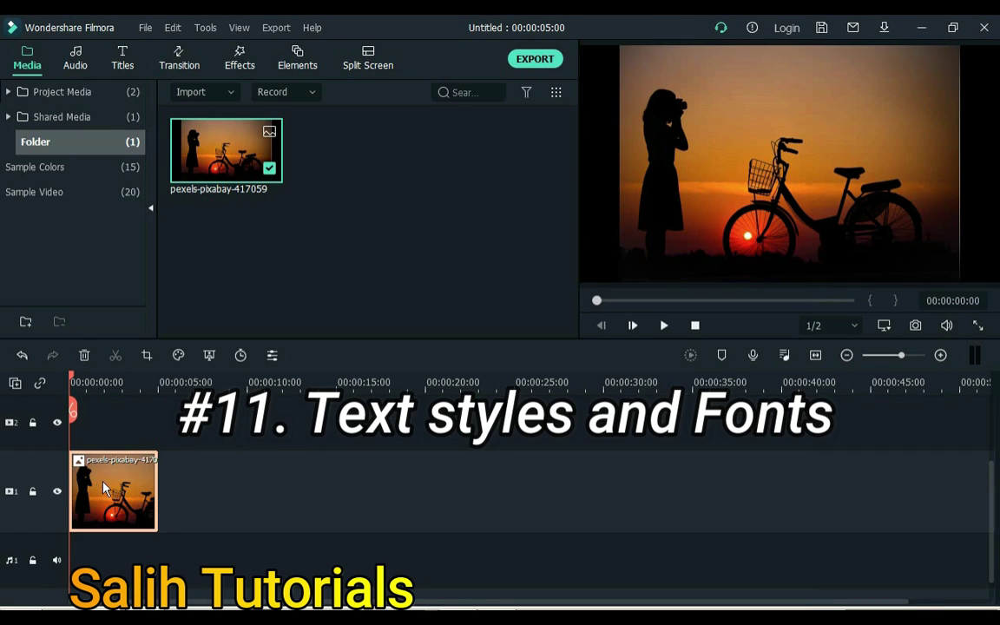
click(147, 357)
click(271, 470)
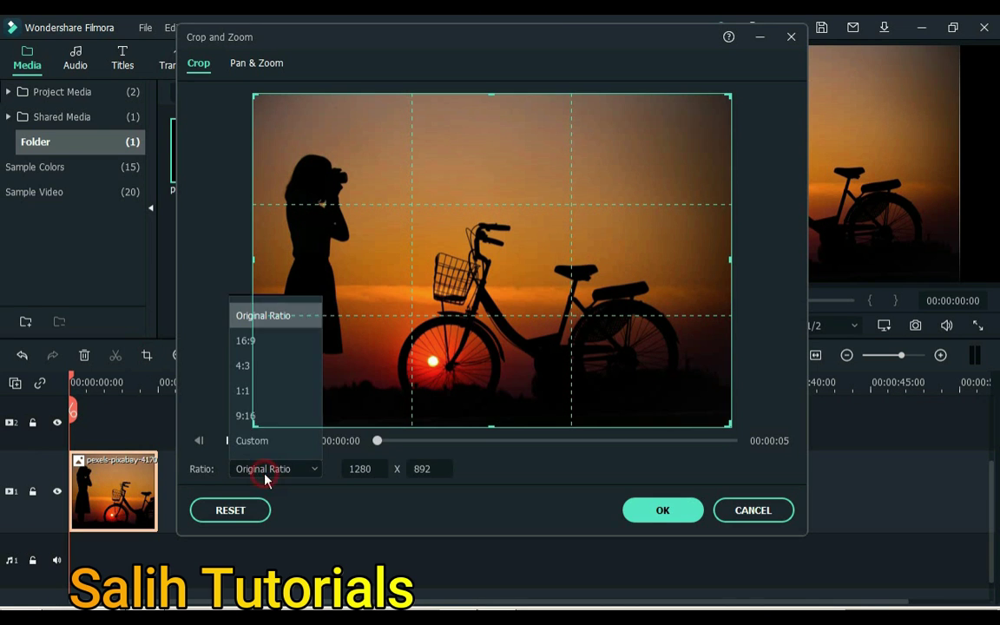
click(279, 348)
click(662, 510)
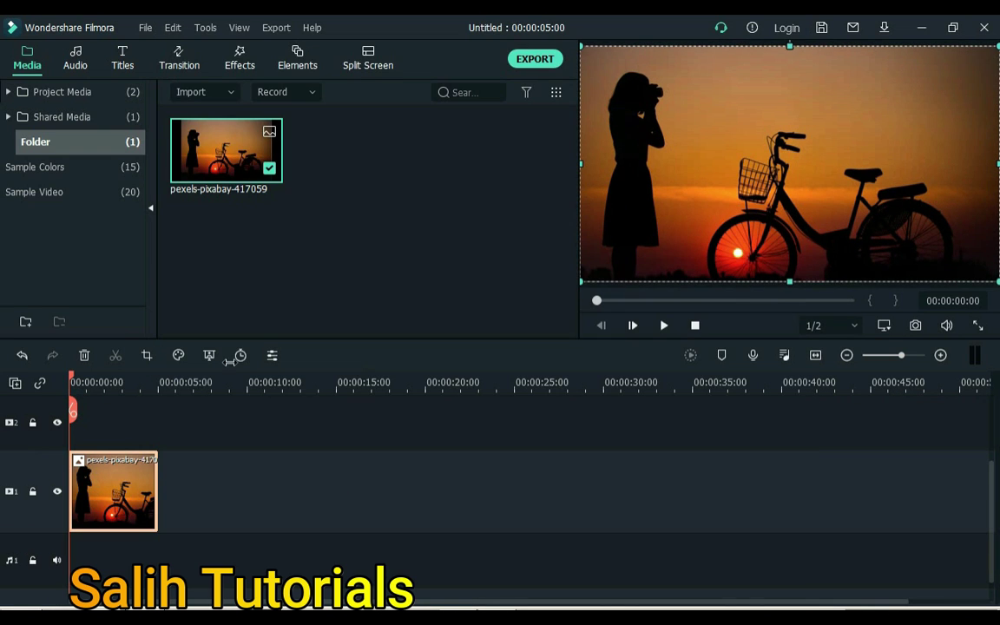
- Add the Default Title to track 2 above the photo and preview it
click(130, 67)
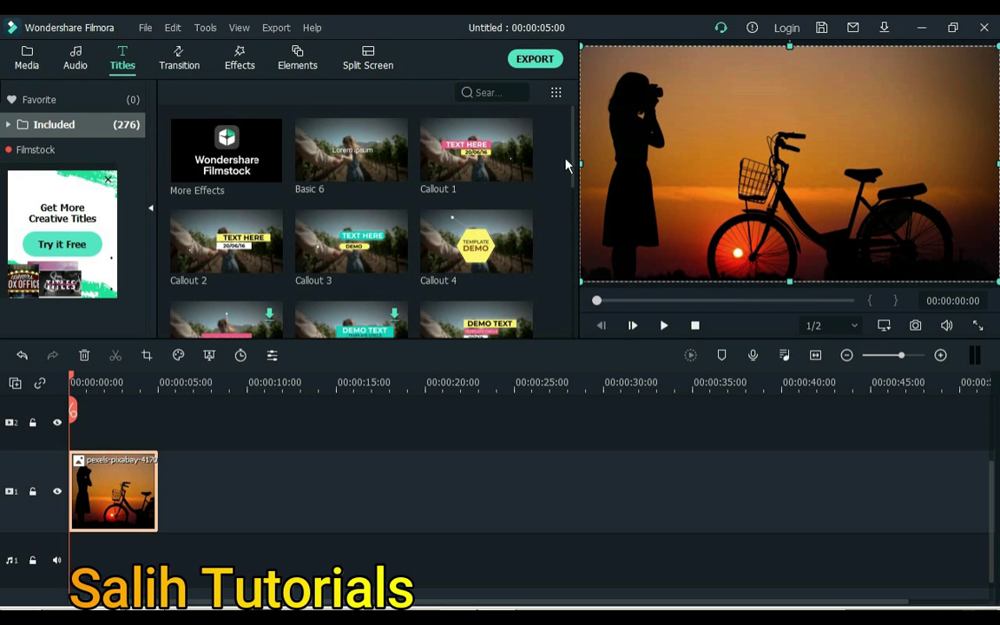
drag(572, 159, 573, 239)
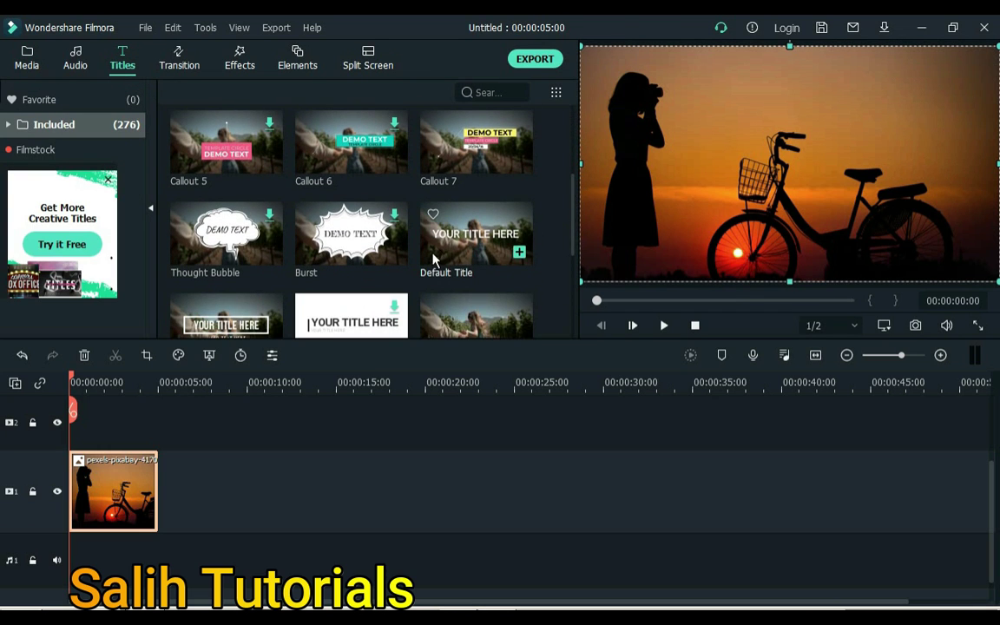
drag(431, 253, 80, 434)
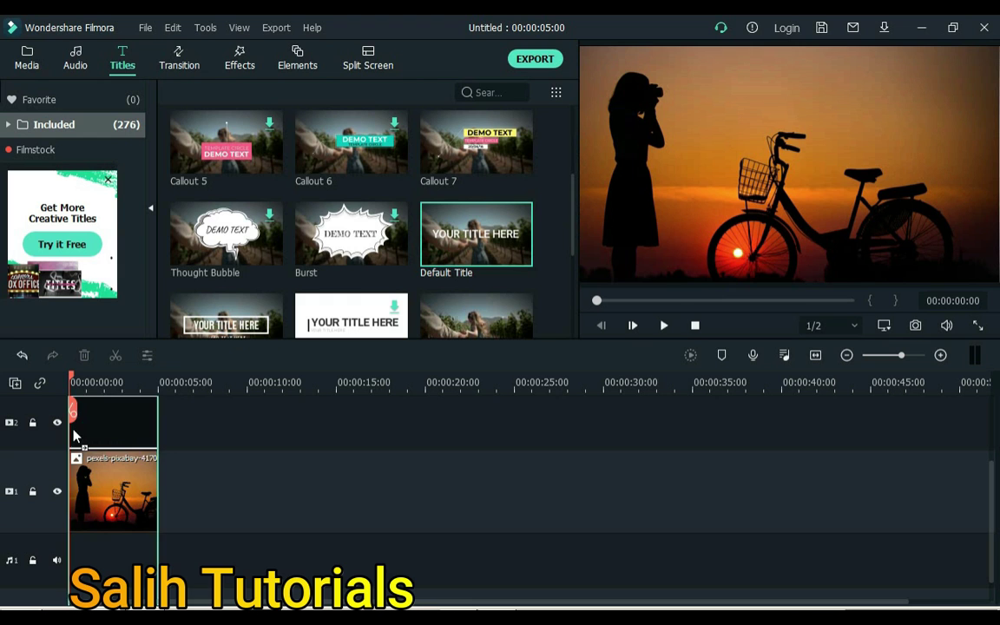
key(space)
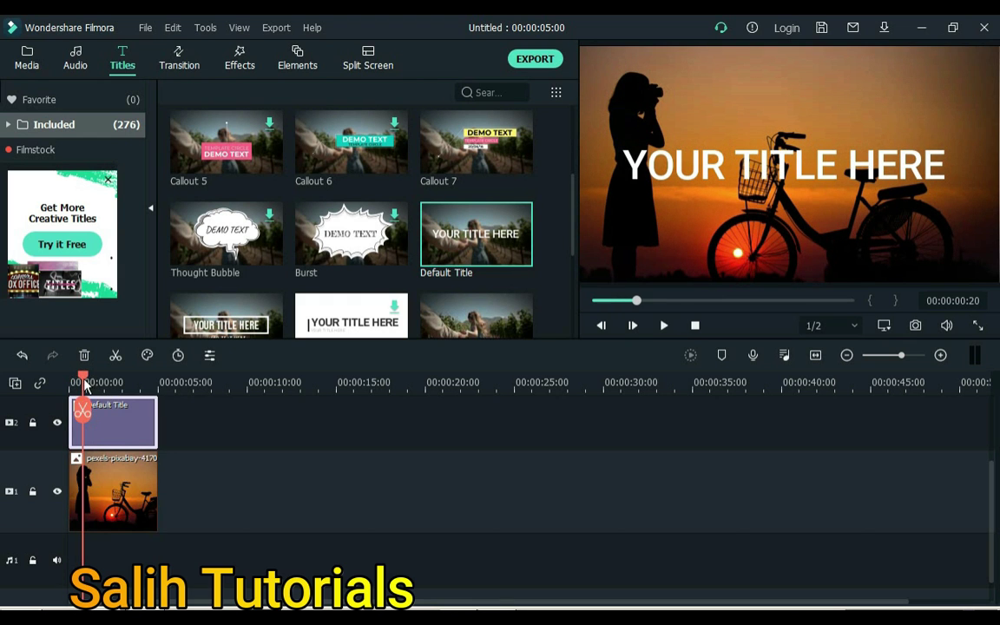
key(space)
- Replace the title text with 'Photography'
double_click(120, 434)
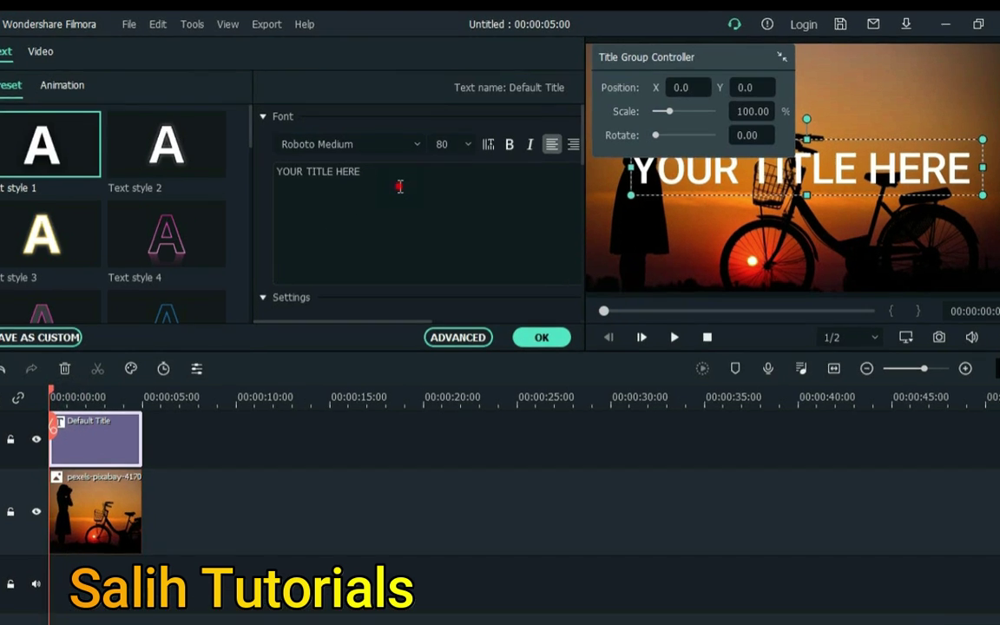
click(400, 182)
key(ctrl+a)
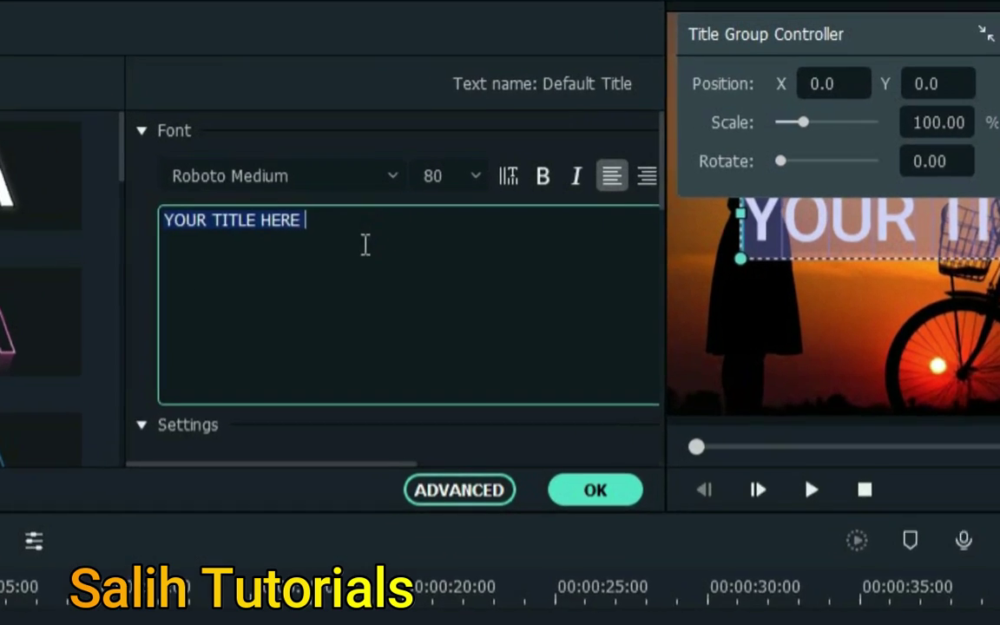
text(Photo)
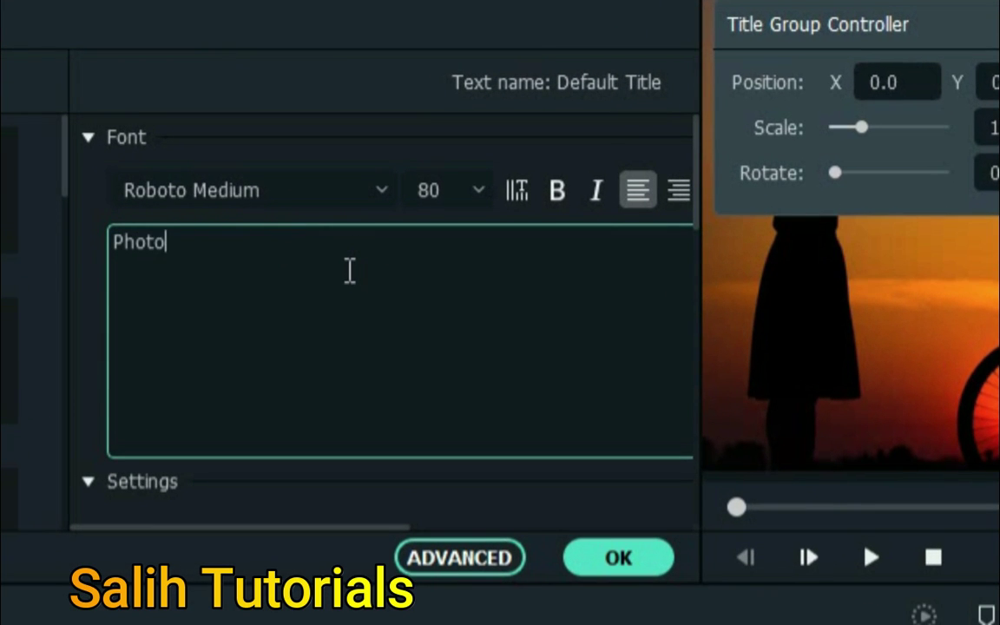
text(graphy)
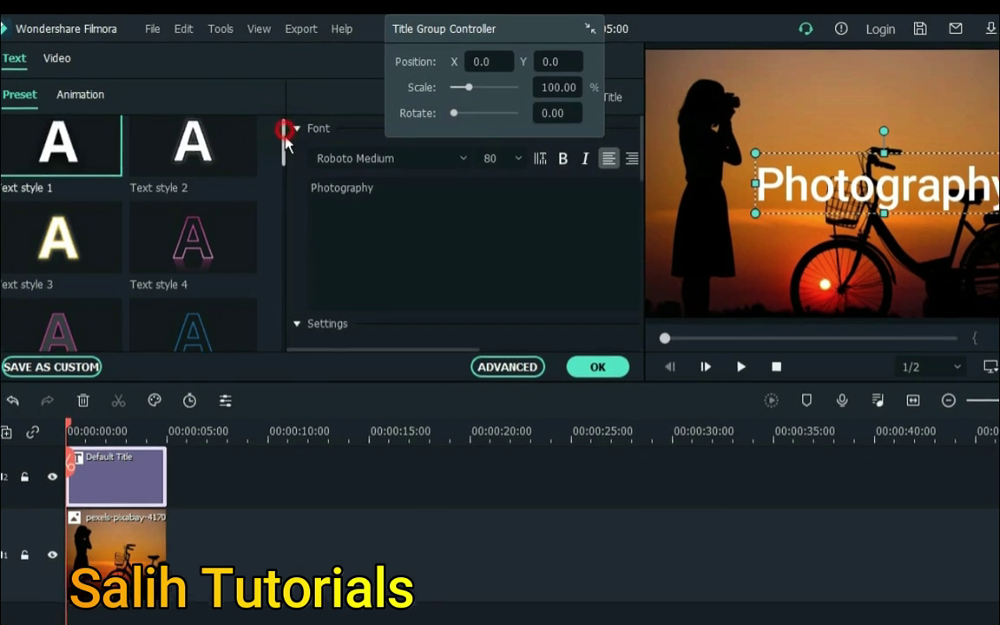
- Apply Text style 16 to the title and set its font to INVASION
drag(246, 143, 302, 280)
click(236, 295)
click(248, 289)
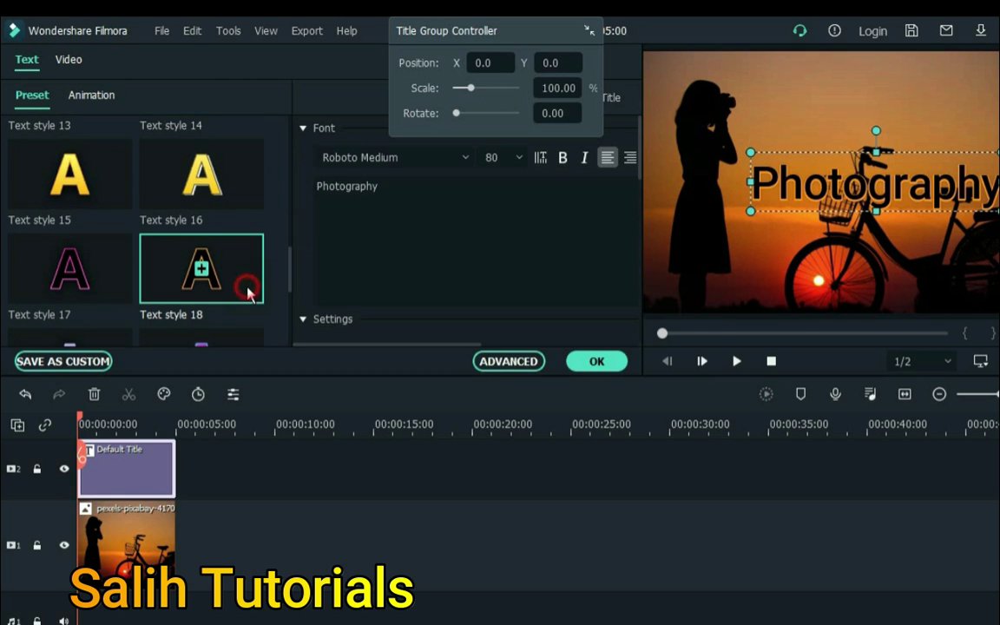
click(374, 157)
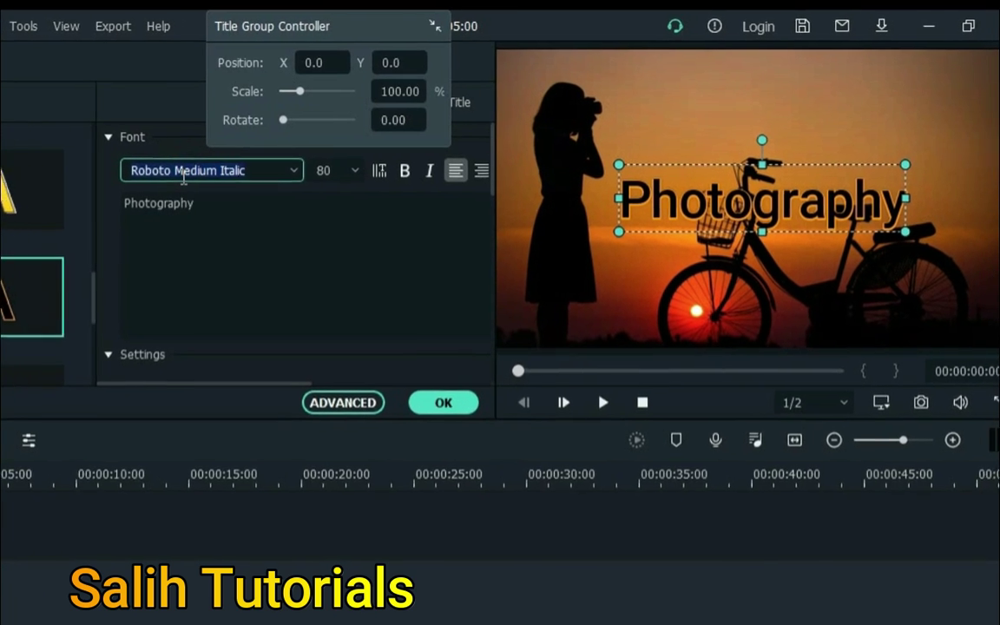
key(Down)
key(Down)
key(Down)
key(Down)
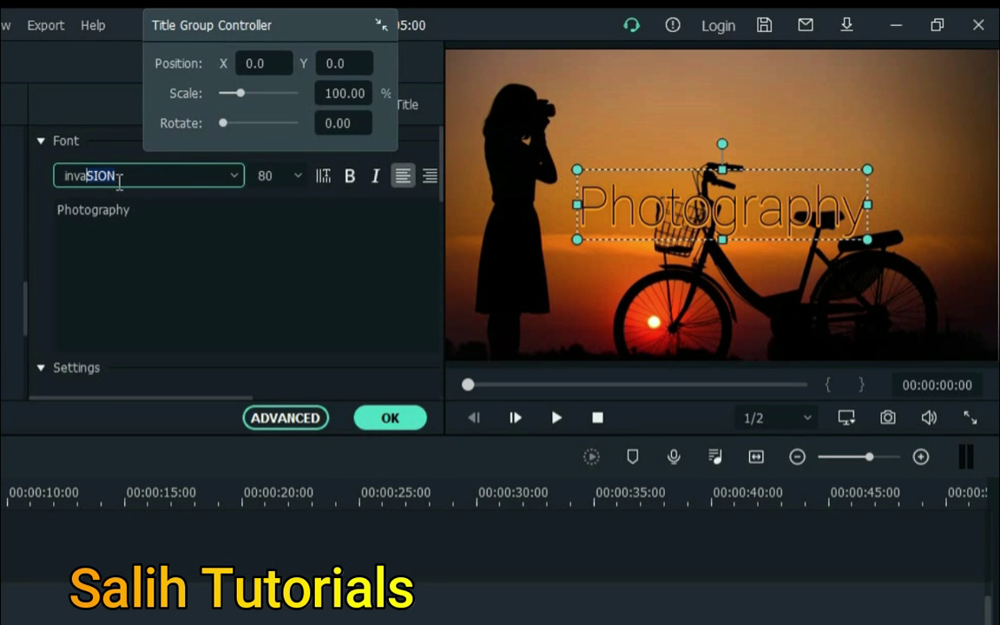
key(Return)
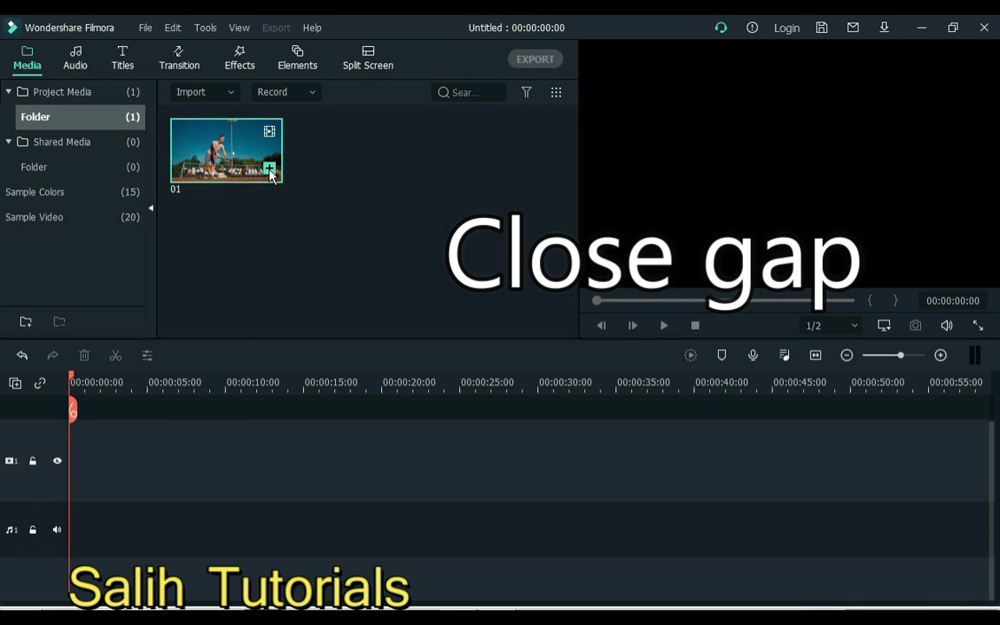
- Add tennis clip 01 to the timeline and fit it into the timeline view
click(270, 174)
drag(98, 450, 94, 483)
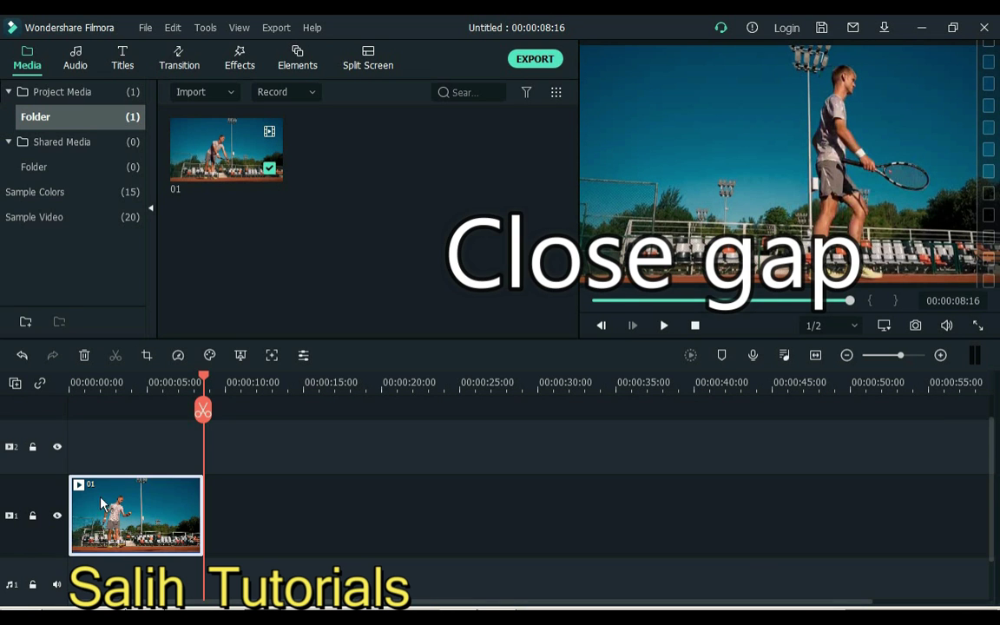
key(Home)
key(shift+z)
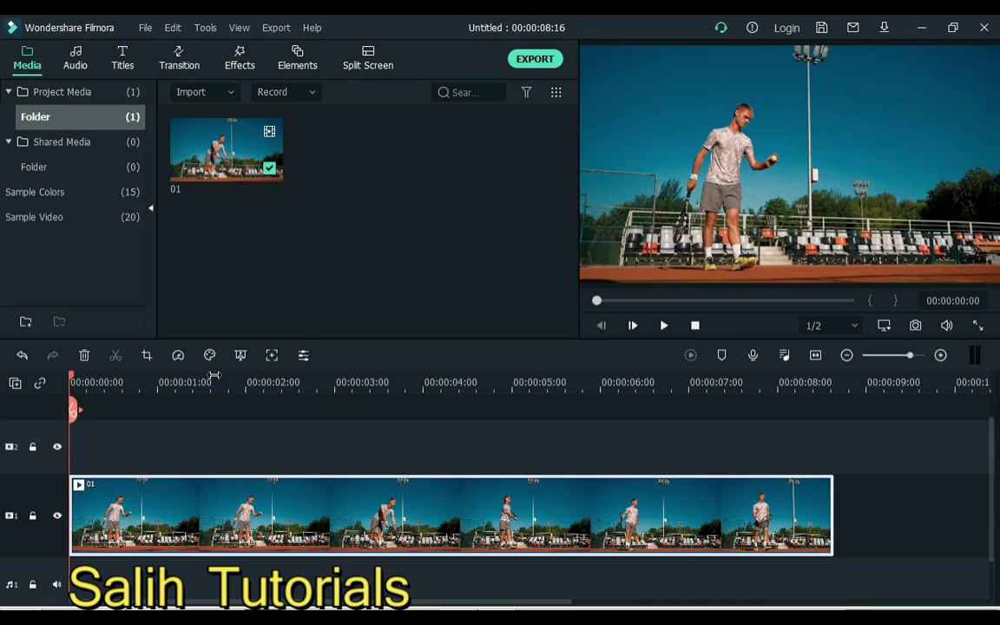
- Split the clip at 00:00:00:10, 02:03, 04:08 and 06:24, moving each piece right to leave gaps
click(102, 382)
key(ctrl+b)
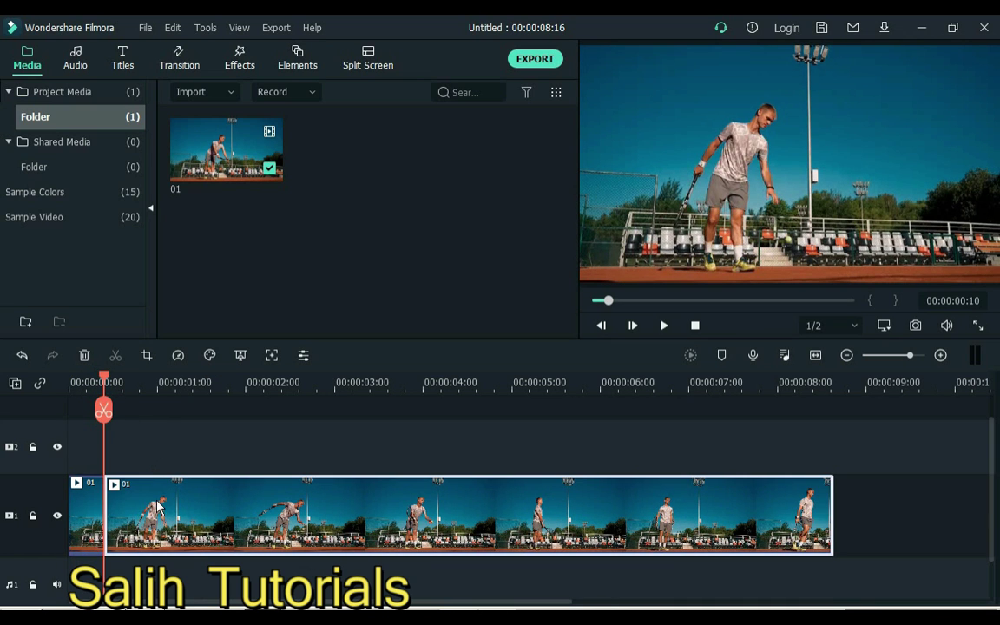
drag(132, 521, 197, 520)
click(256, 382)
key(ctrl+b)
drag(321, 526, 394, 527)
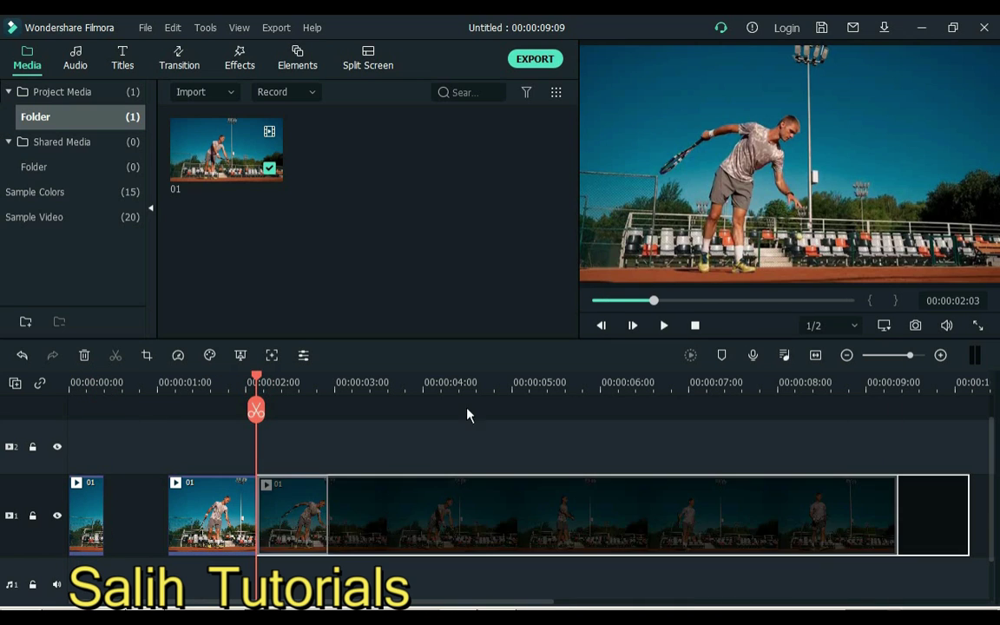
click(450, 381)
key(ctrl+b)
drag(512, 512, 629, 512)
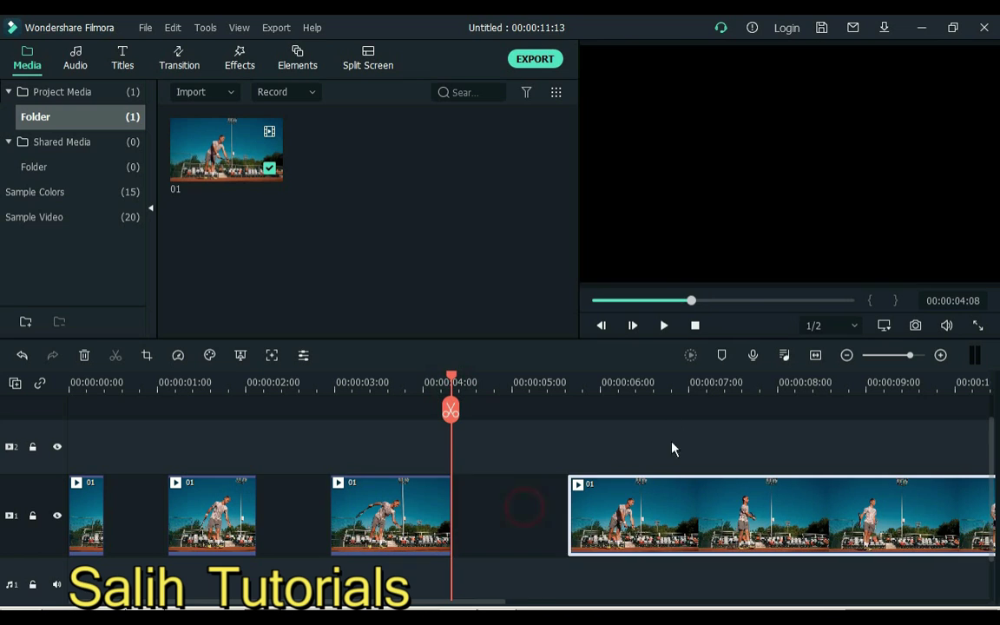
click(684, 382)
key(ctrl+b)
drag(824, 519, 907, 519)
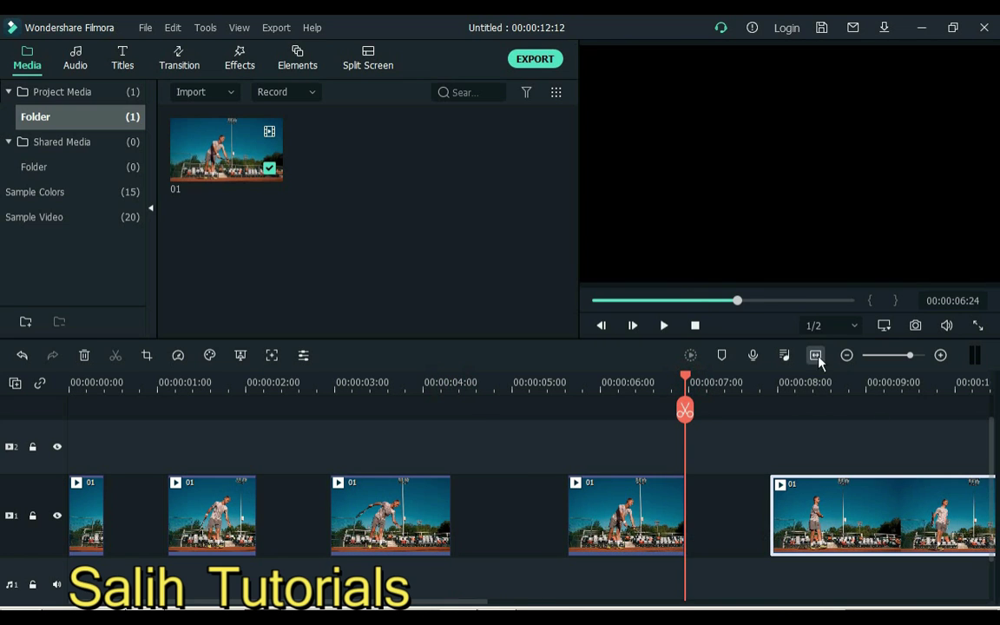
- Try sliding pieces left to close gaps, undo it, and select all track 1 clips
click(968, 519)
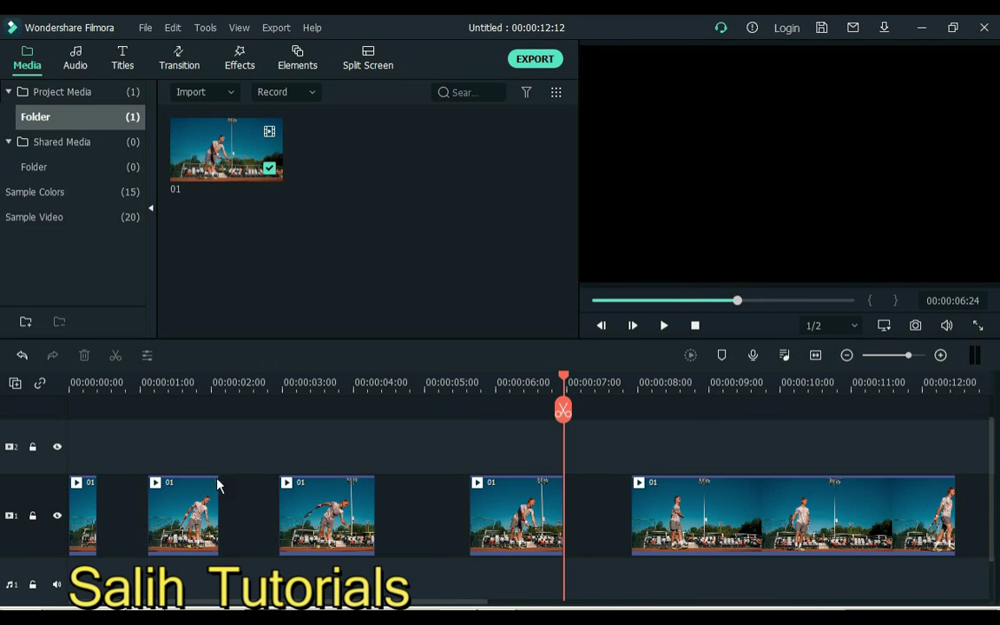
drag(217, 486, 166, 517)
drag(316, 521, 205, 532)
key(ctrl+z)
key(ctrl+z)
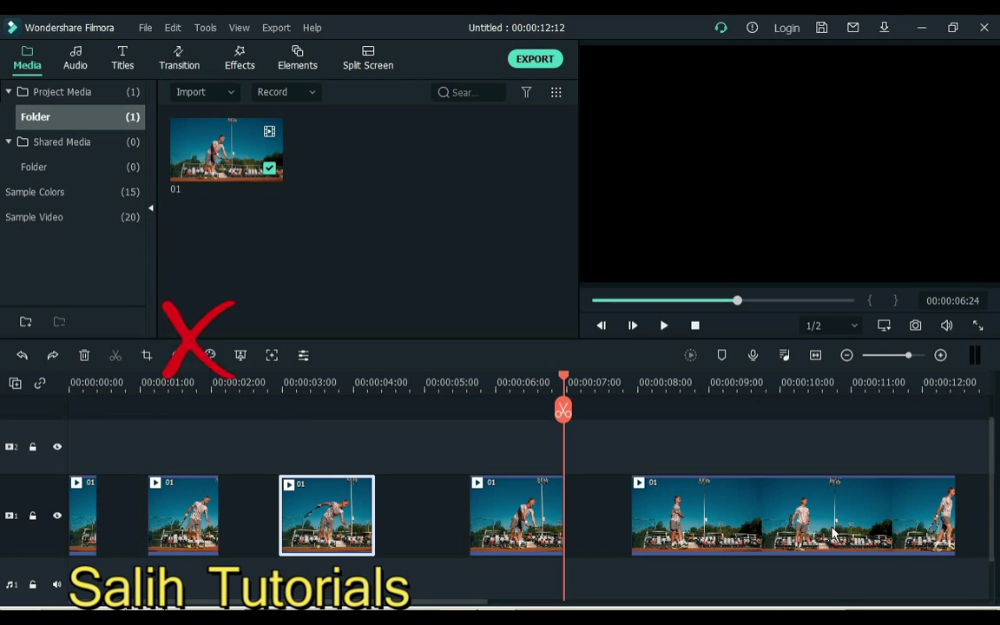
drag(969, 521, 88, 525)
- Close the gaps between the five tennis pieces with Close Gap, undo, then redo it with Alt+Delete
right_click(186, 514)
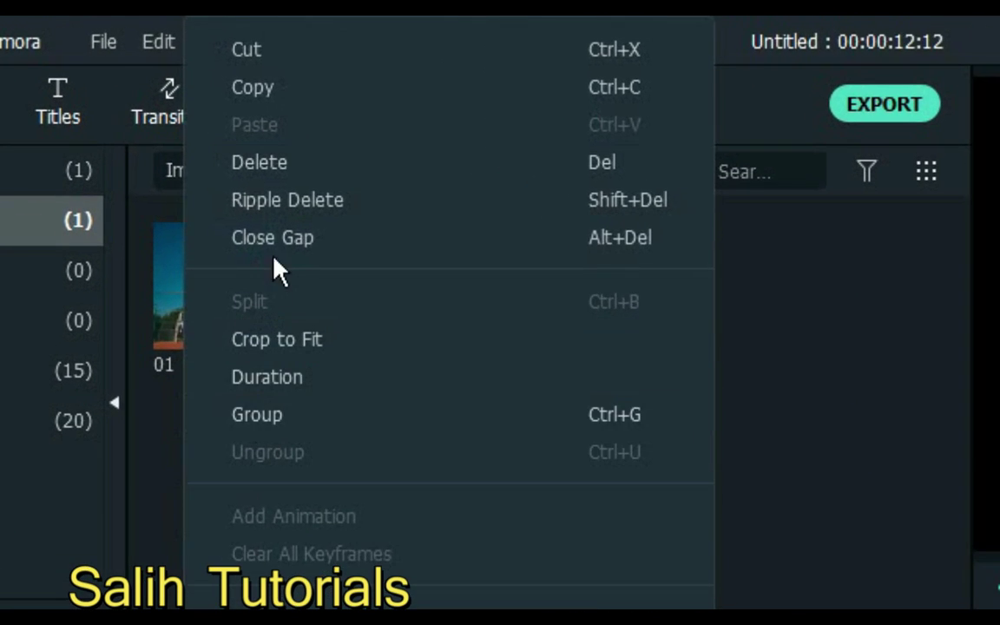
click(235, 137)
click(191, 453)
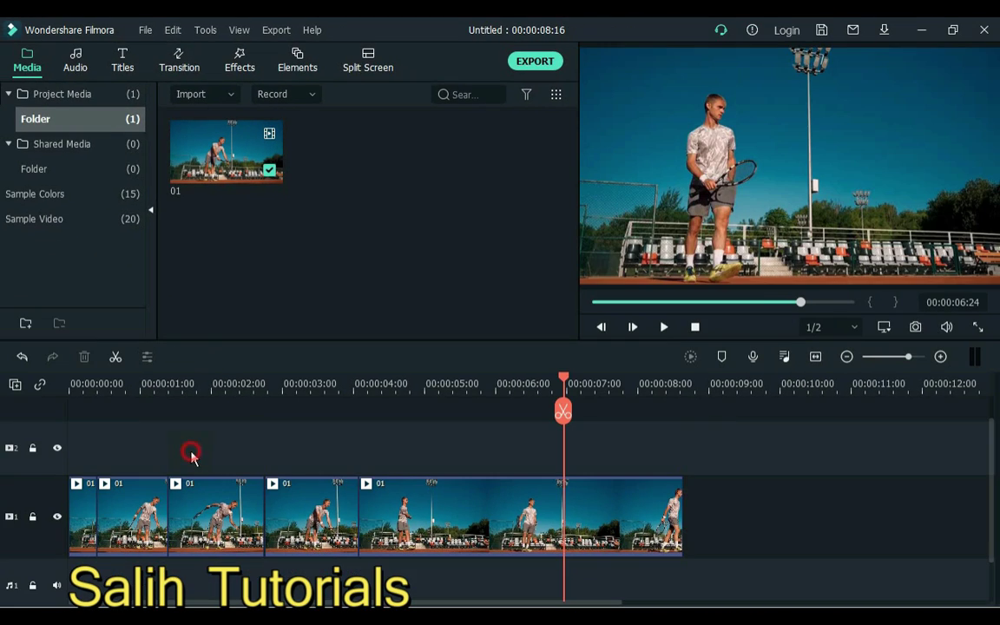
key(ctrl+z)
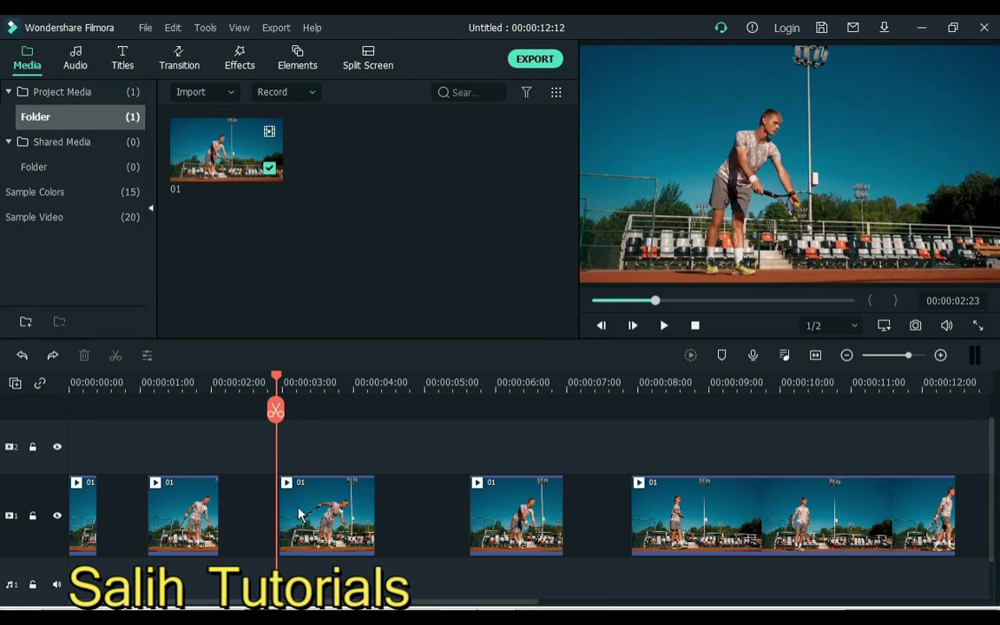
drag(979, 521, 17, 521)
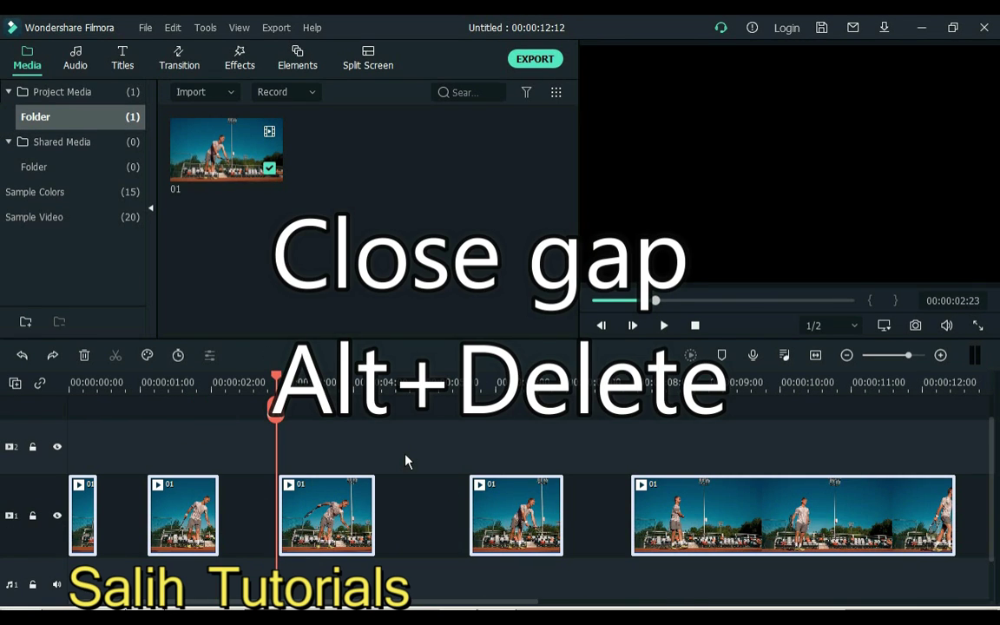
key(alt+Delete)
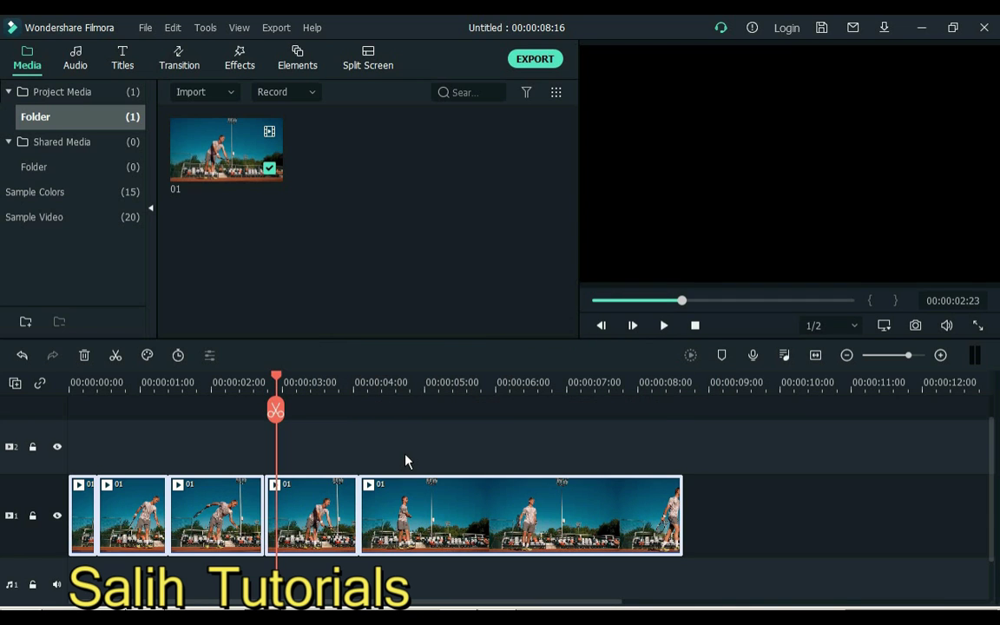
click(404, 460)
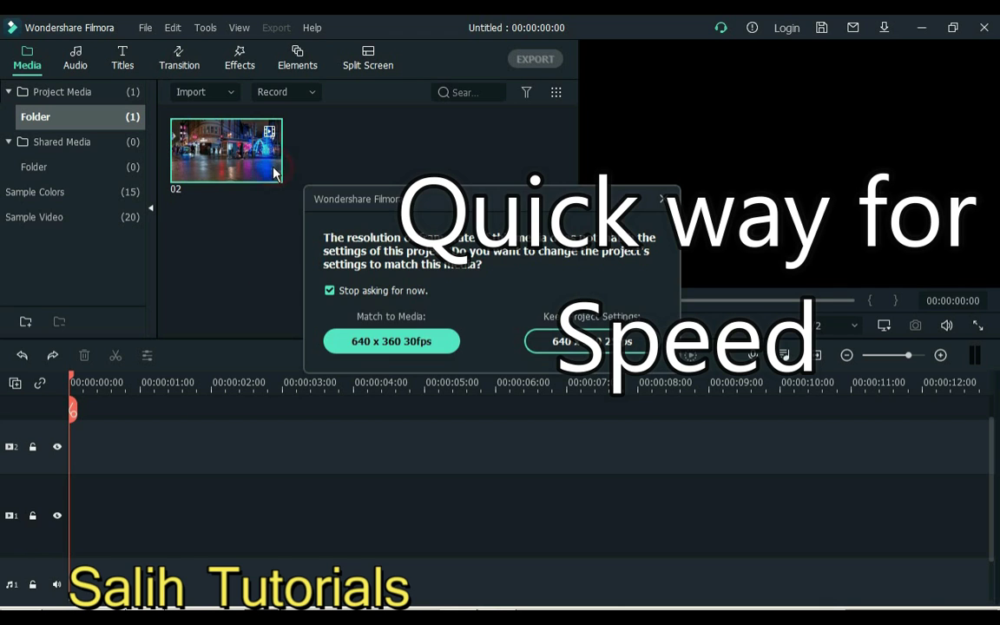
click(388, 347)
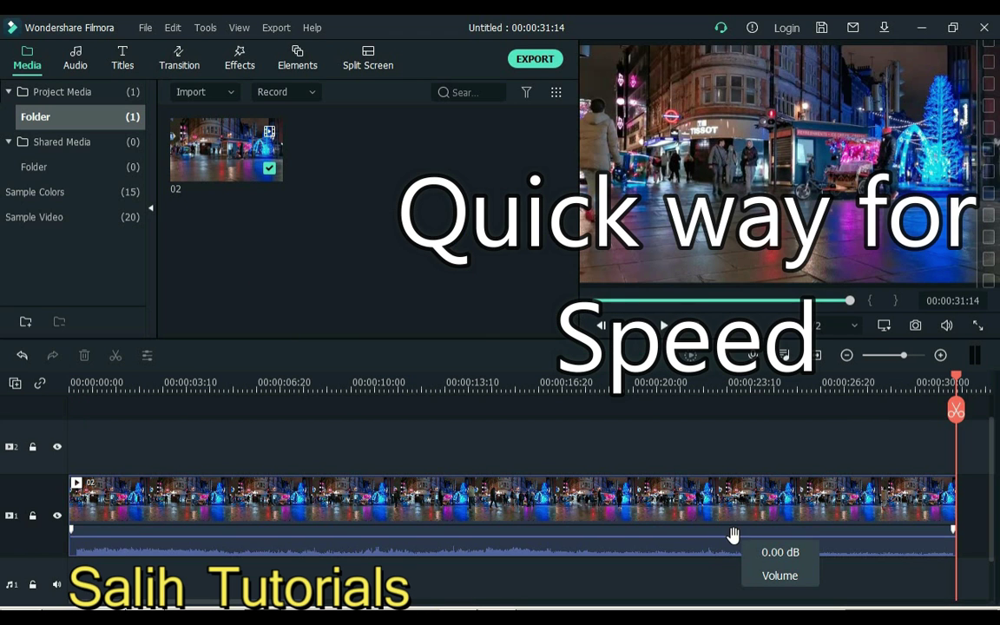
drag(733, 536, 729, 577)
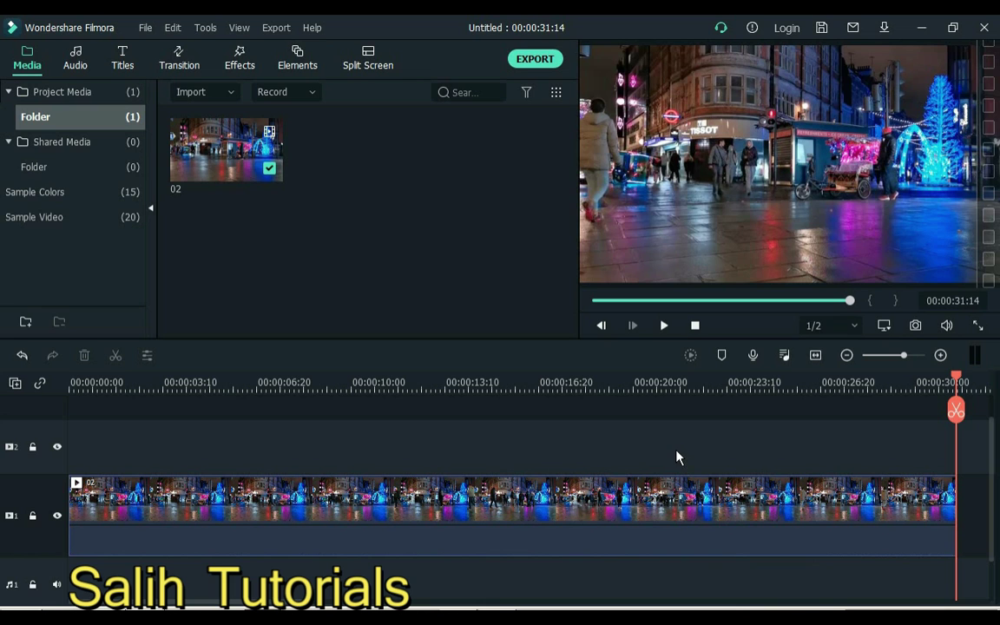
key(space)
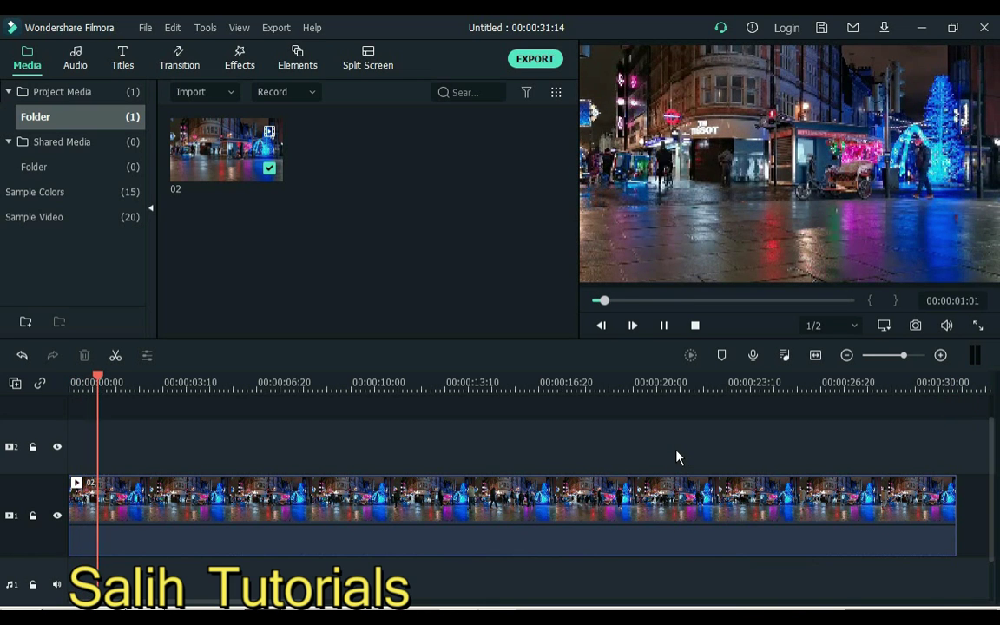
click(325, 499)
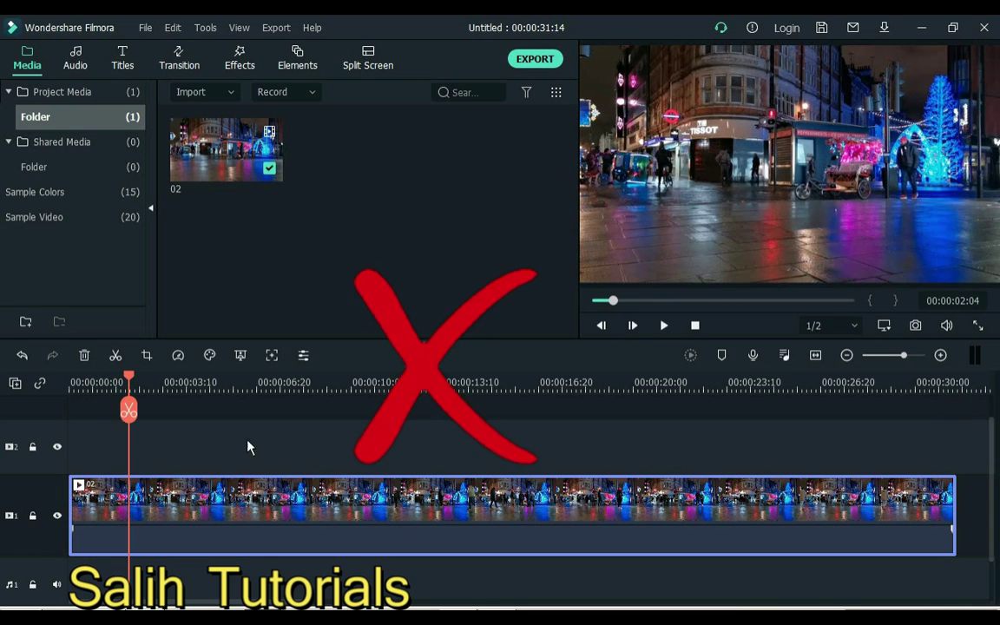
click(178, 355)
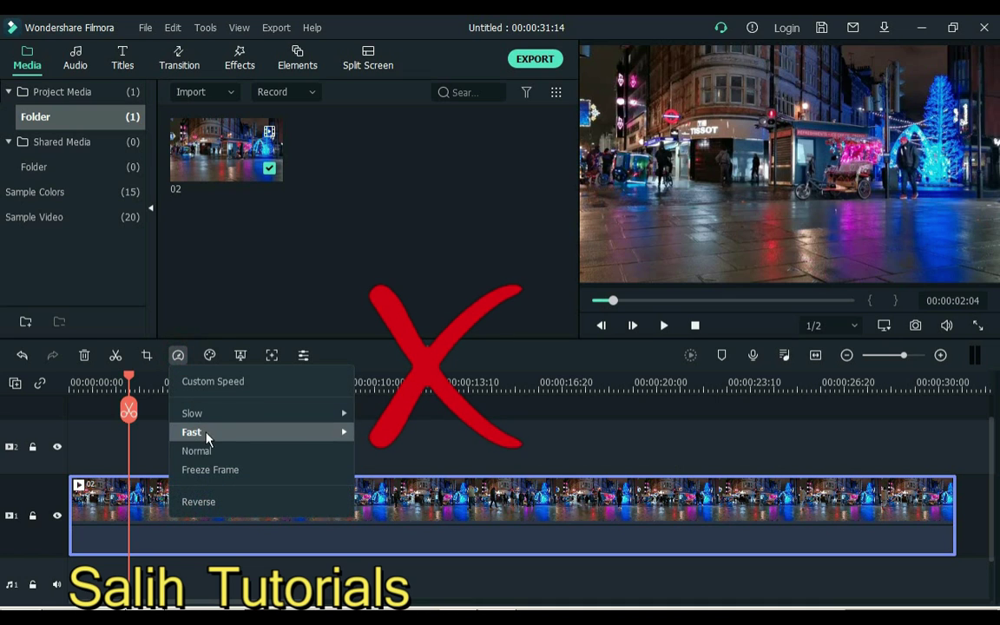
mouse_move(200, 432)
click(395, 436)
click(178, 355)
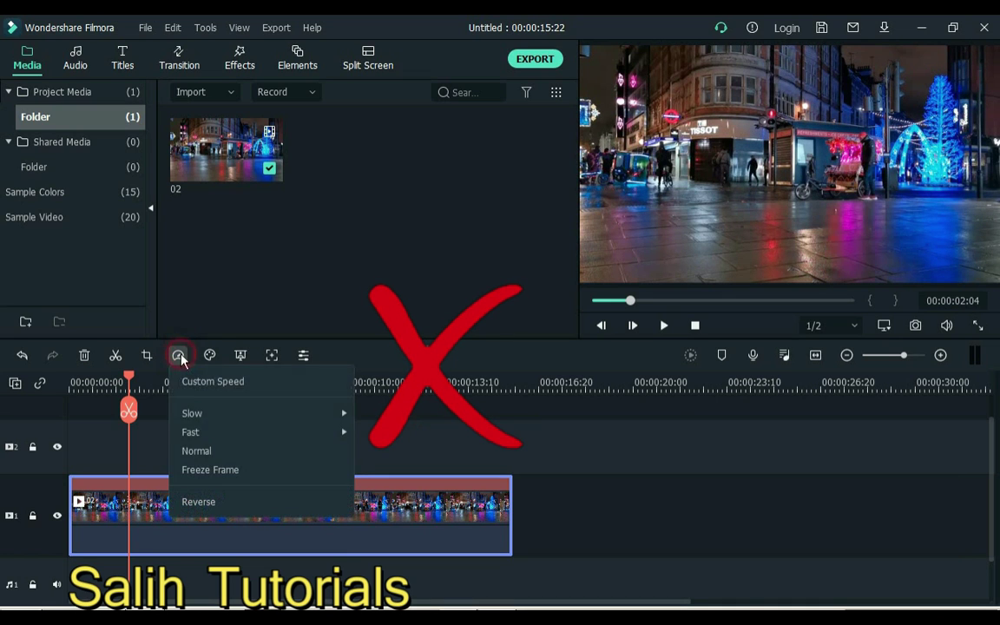
mouse_move(338, 432)
click(391, 476)
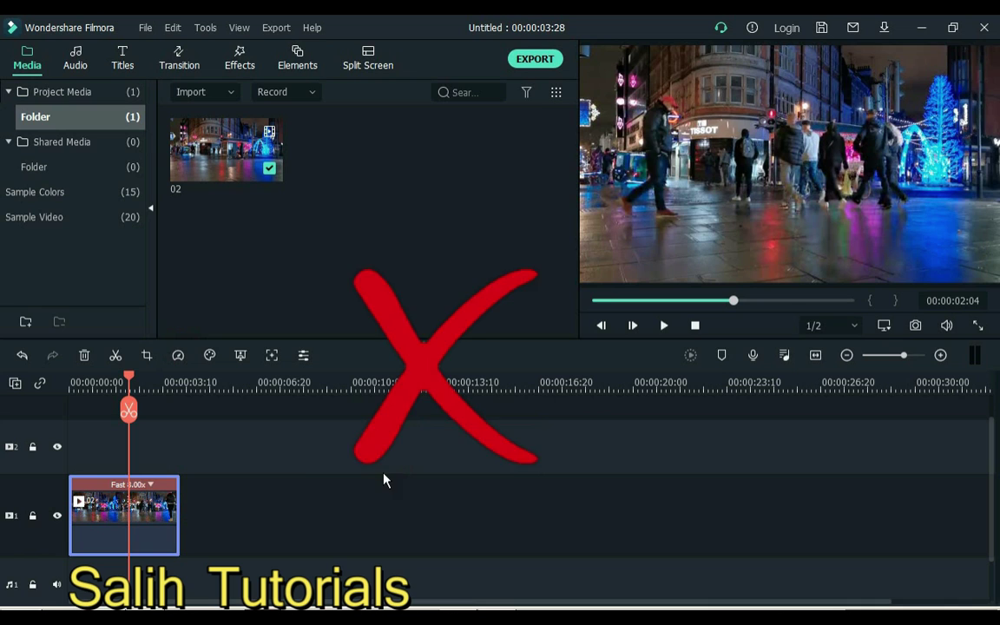
key(ctrl+z)
key(ctrl+z)
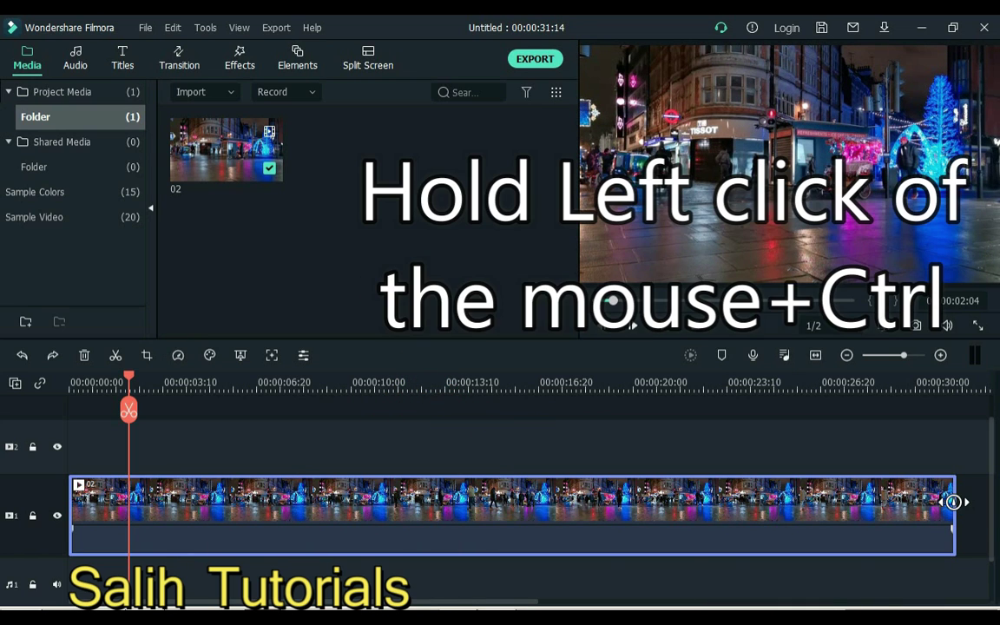
- Shorten the night-street clip to speed it up, then lengthen it to 4.56x and preview
drag(953, 501, 141, 531)
key(Home)
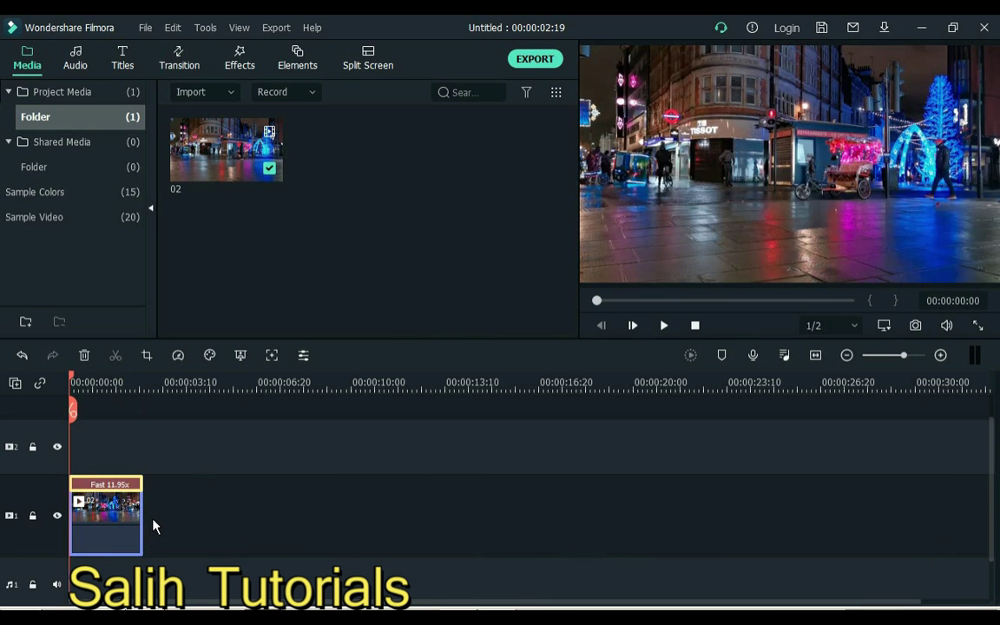
key(space)
drag(139, 512, 396, 501)
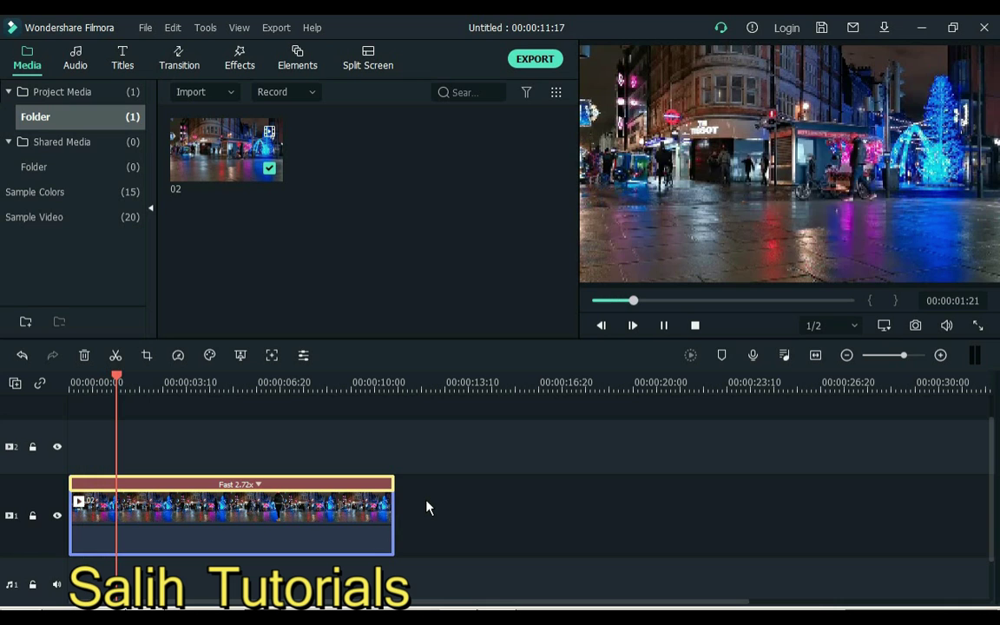
key(space)
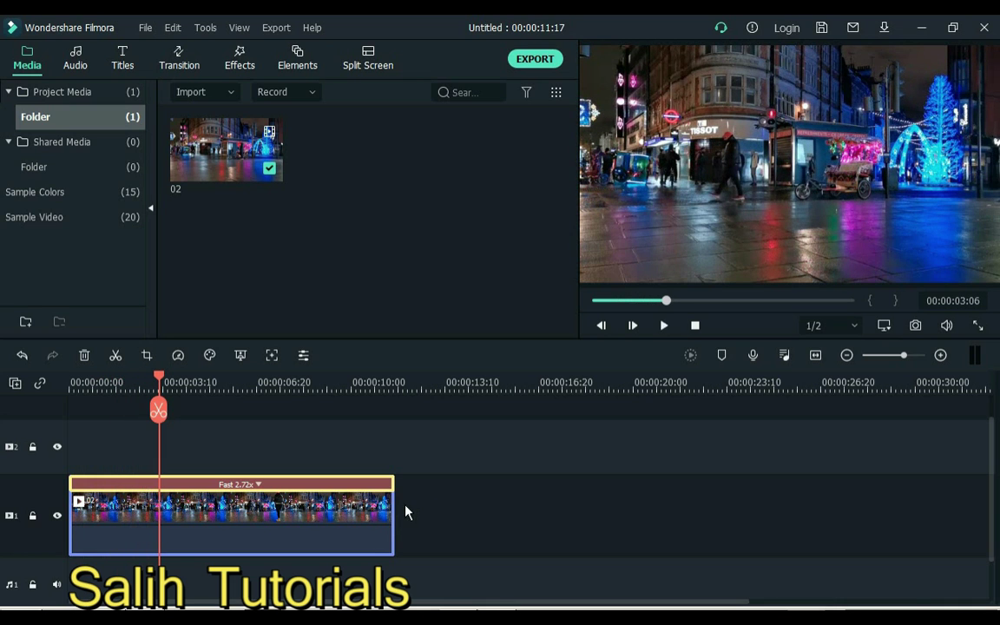
- Stretch the clip to 1.47x speed, then reset it to Normal speed
drag(390, 509, 920, 492)
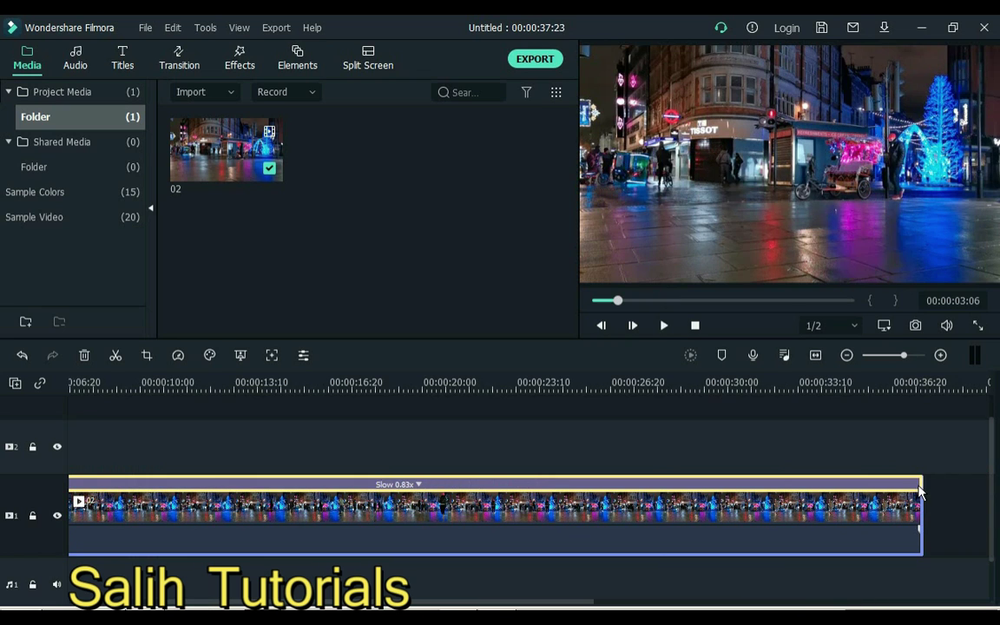
key(space)
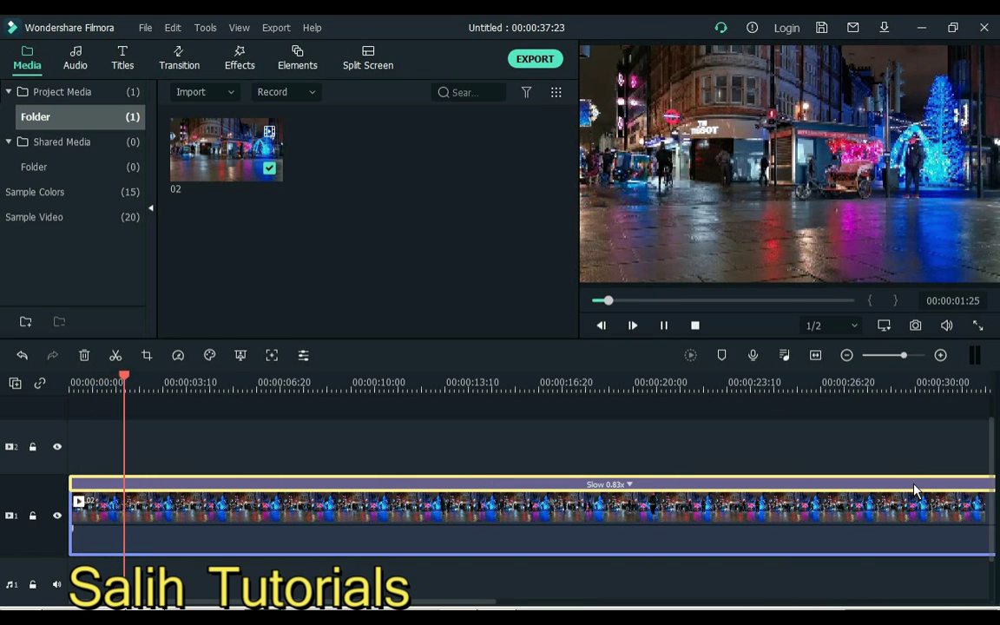
click(628, 485)
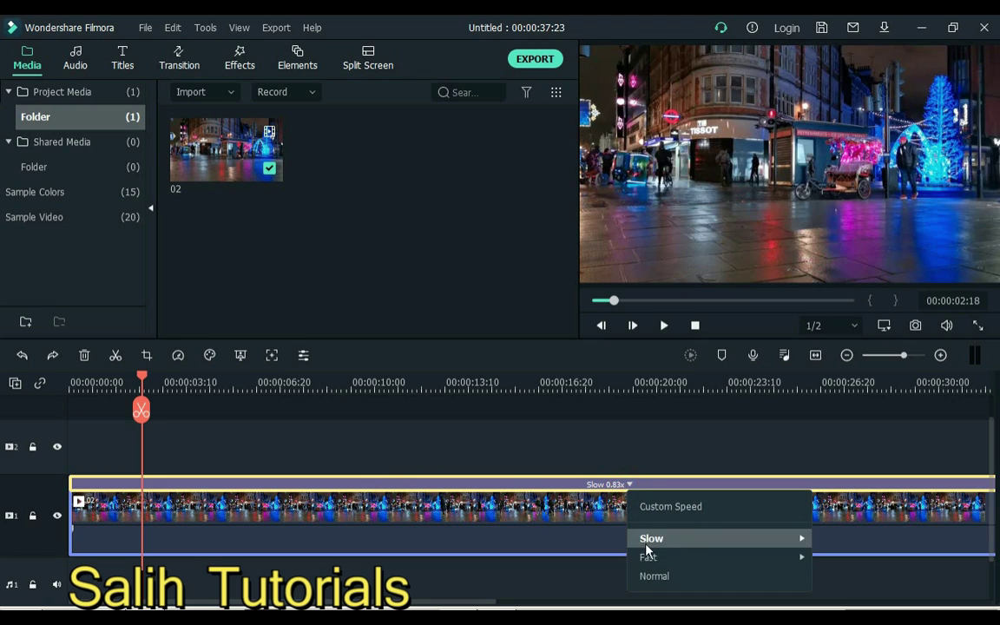
click(656, 578)
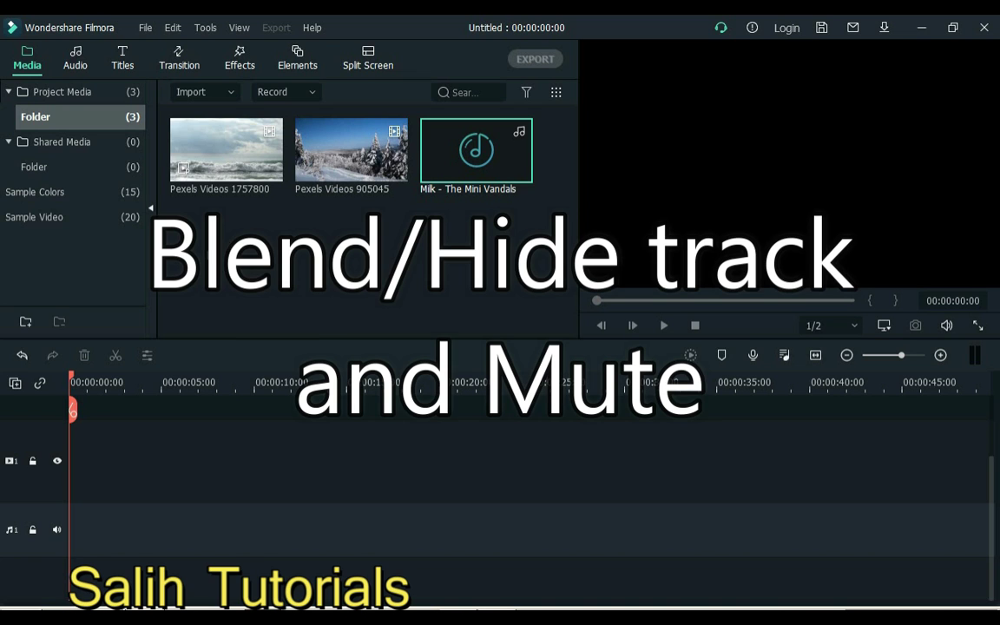
- Put Pexels 1757800 on track 1 with volume muted and Pexels 905045 on track 2
drag(222, 252, 264, 219)
drag(226, 171, 82, 486)
drag(618, 480, 618, 499)
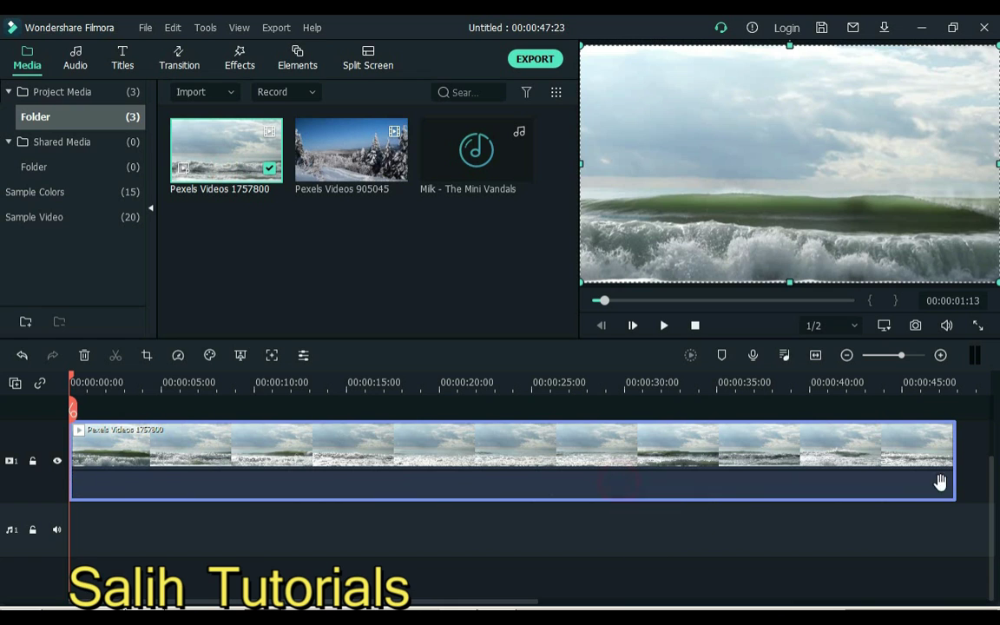
drag(992, 508, 992, 451)
drag(319, 167, 159, 480)
- Add the Milk music to the audio track, hide track 2, and preview the result
click(427, 382)
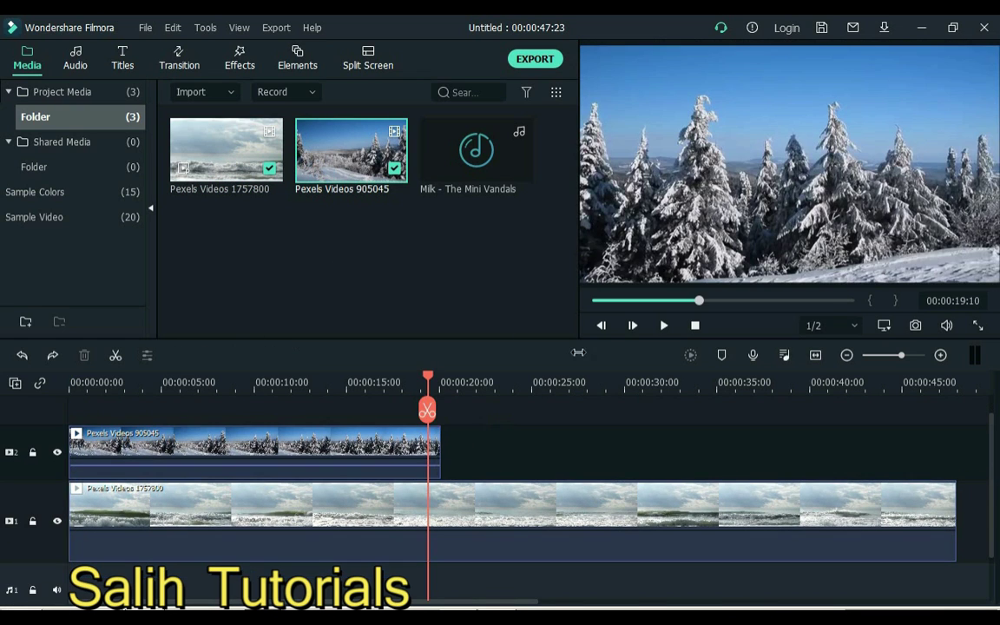
drag(450, 180, 36, 514)
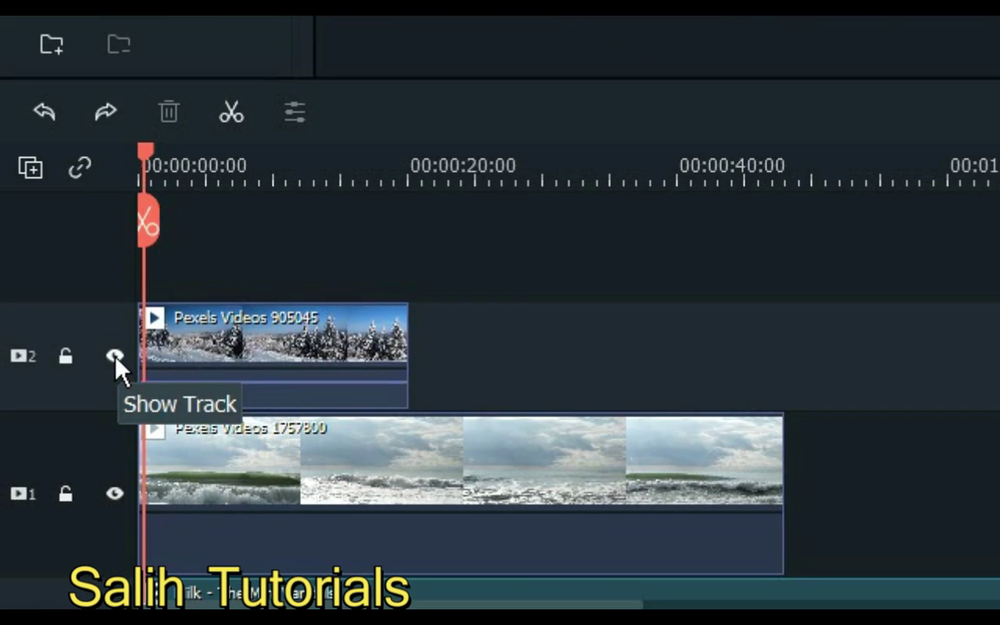
click(65, 459)
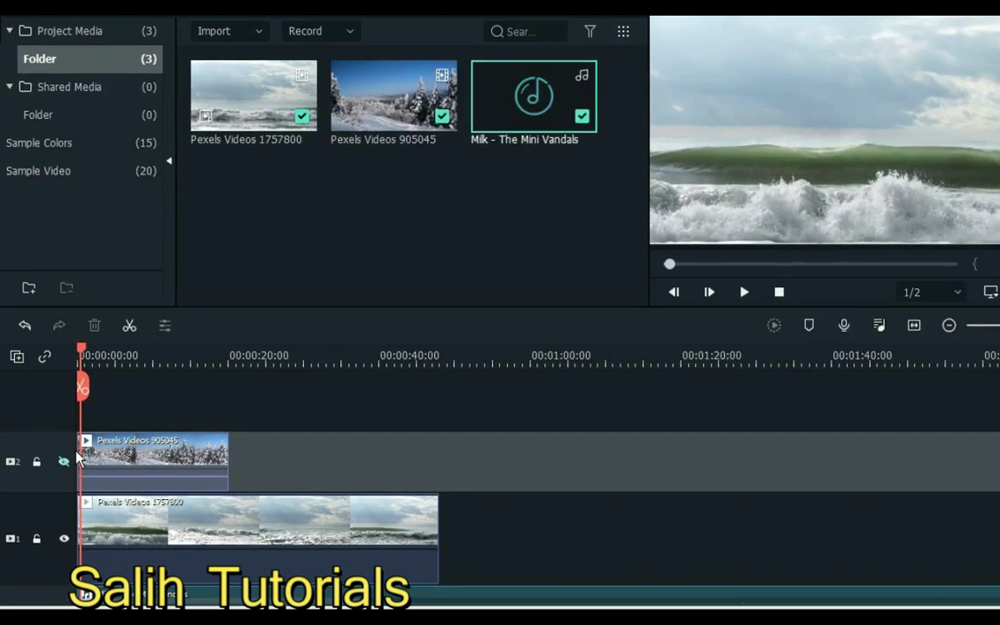
key(space)
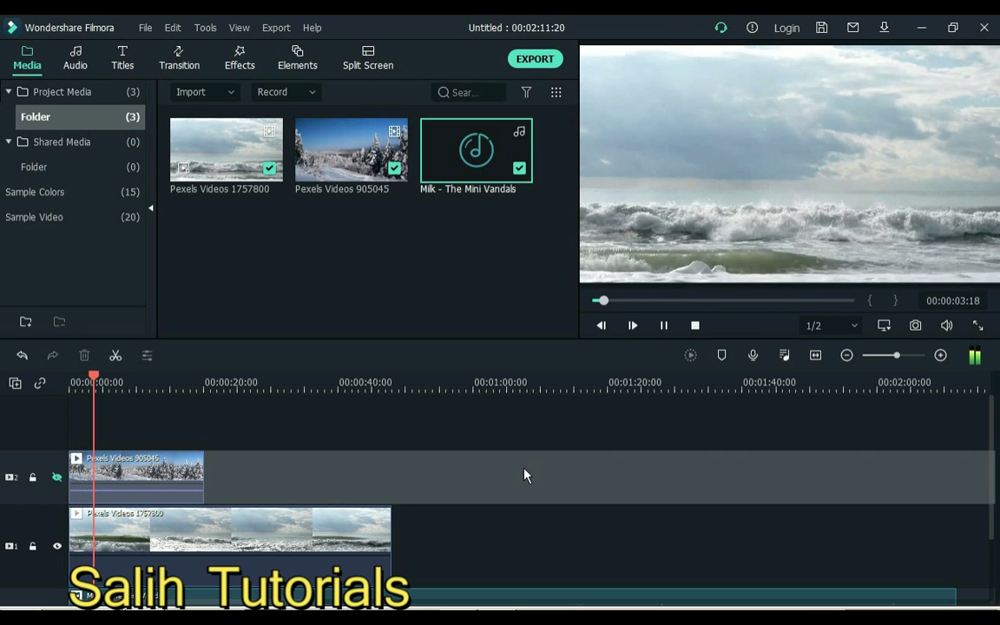
key(space)
- Mute the music track for a playback, then unmute it and play again
drag(991, 441, 991, 486)
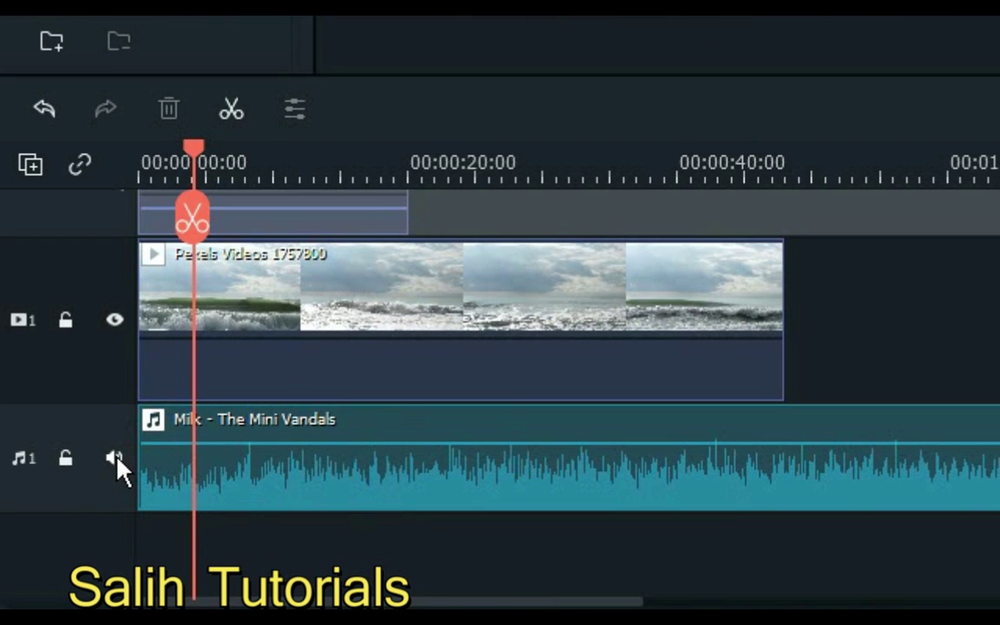
click(115, 459)
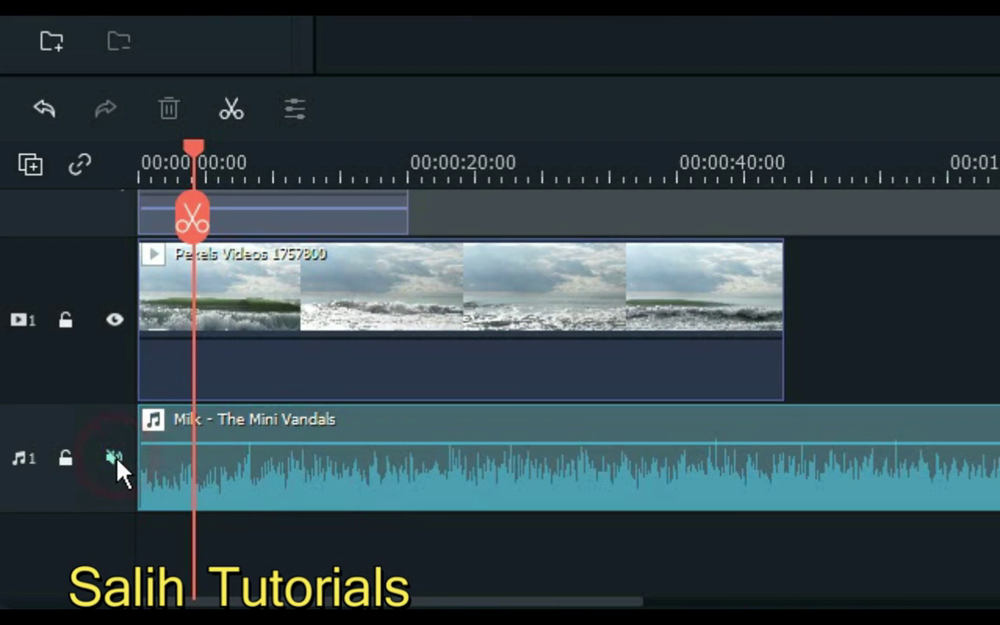
key(space)
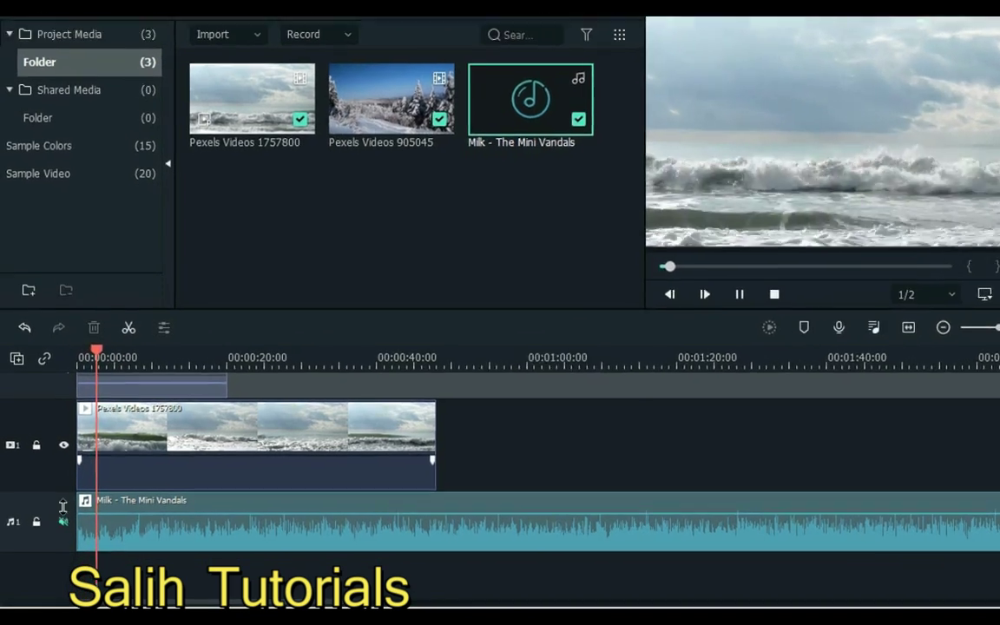
click(56, 531)
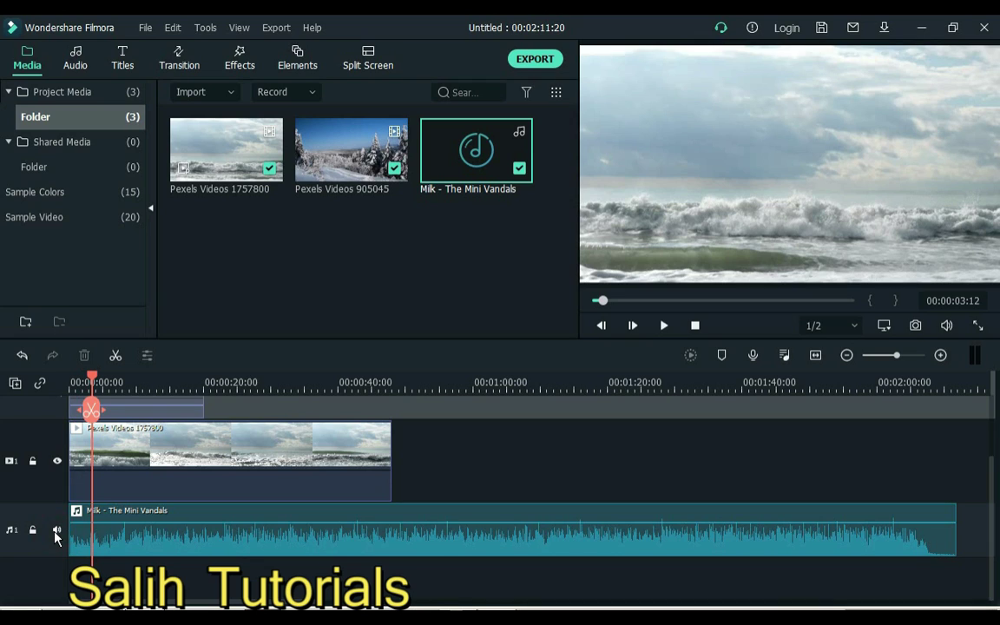
key(space)
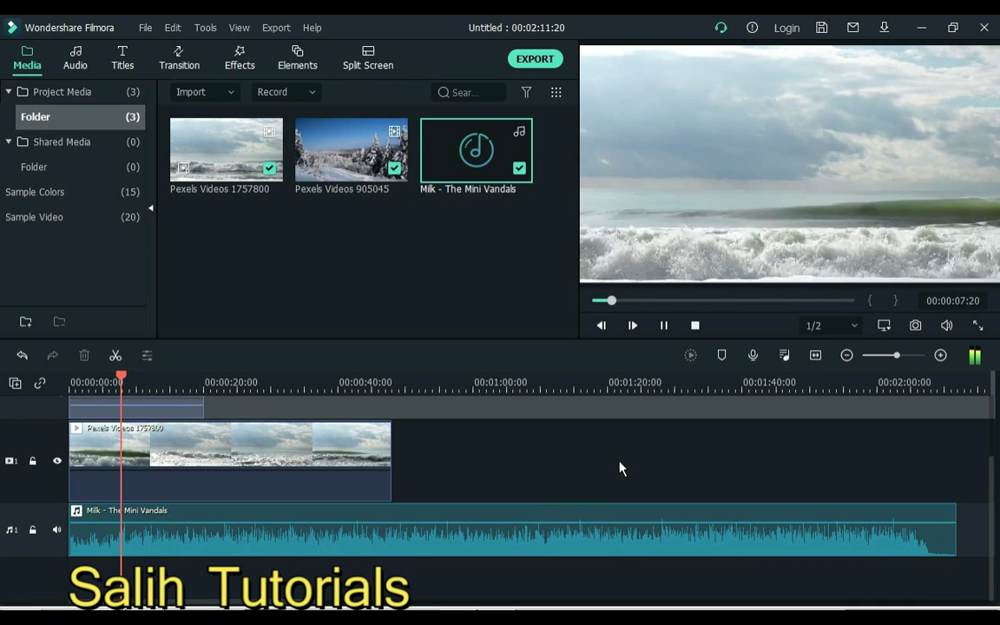
- Hide video track 1 and show track 2 again
scroll(992, 460, up, 2)
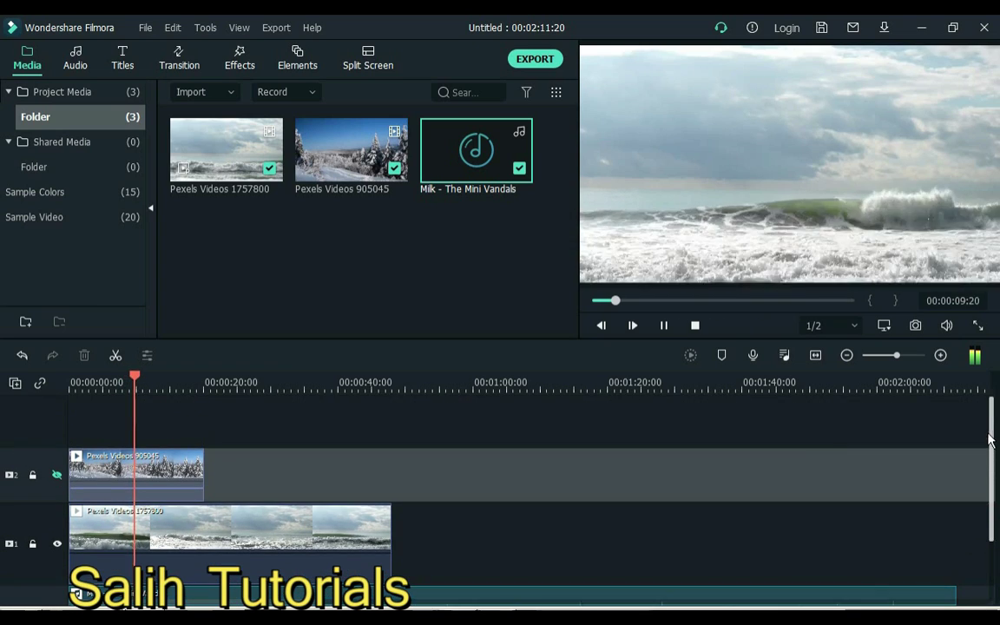
click(57, 543)
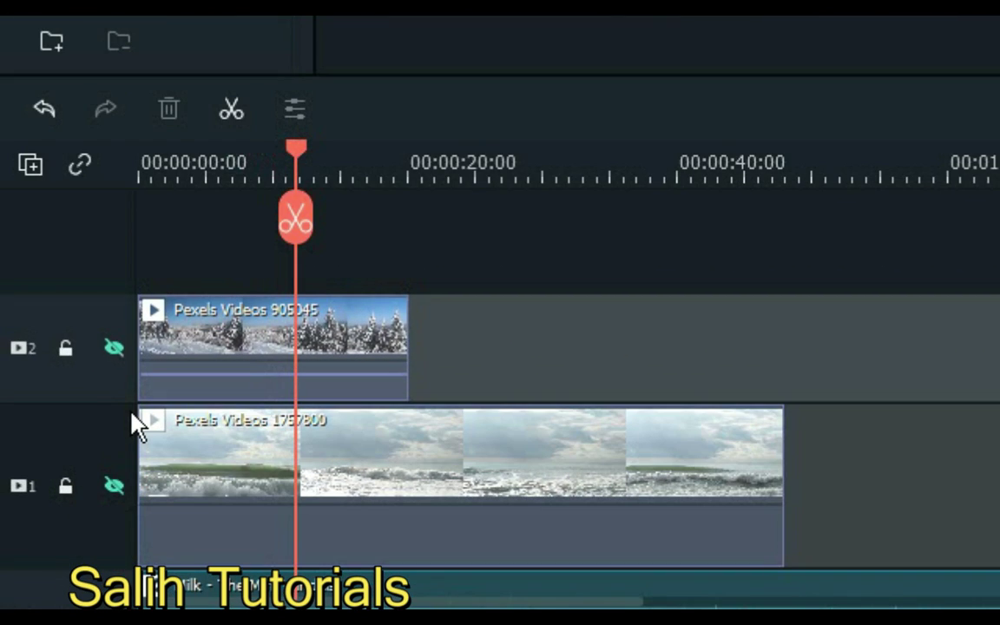
click(114, 348)
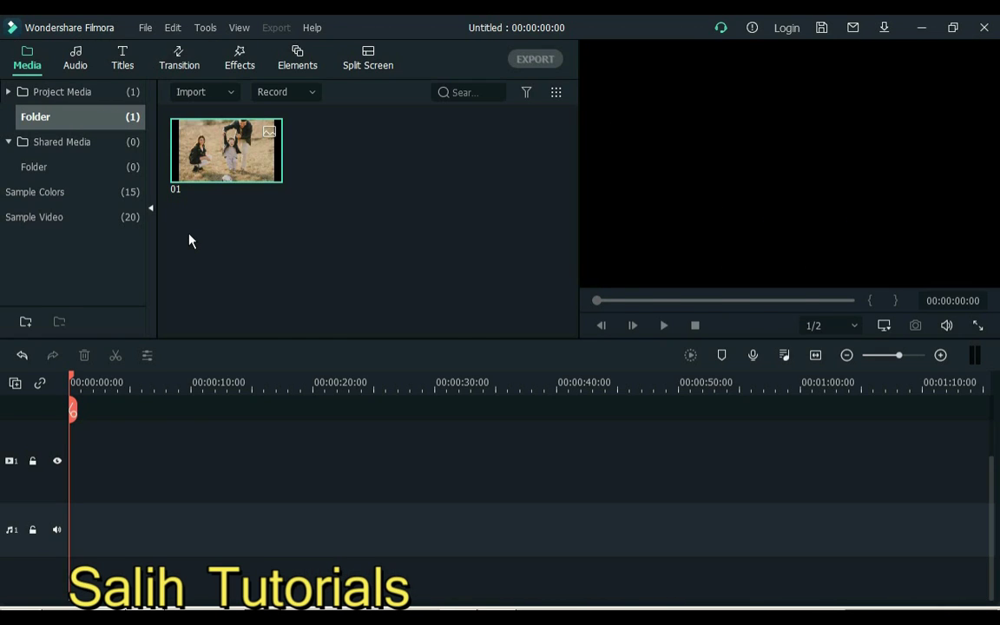
- Add photo 01 to the timeline, undo it, zoom the timeline in and out, then zoom to fit
drag(239, 152, 84, 482)
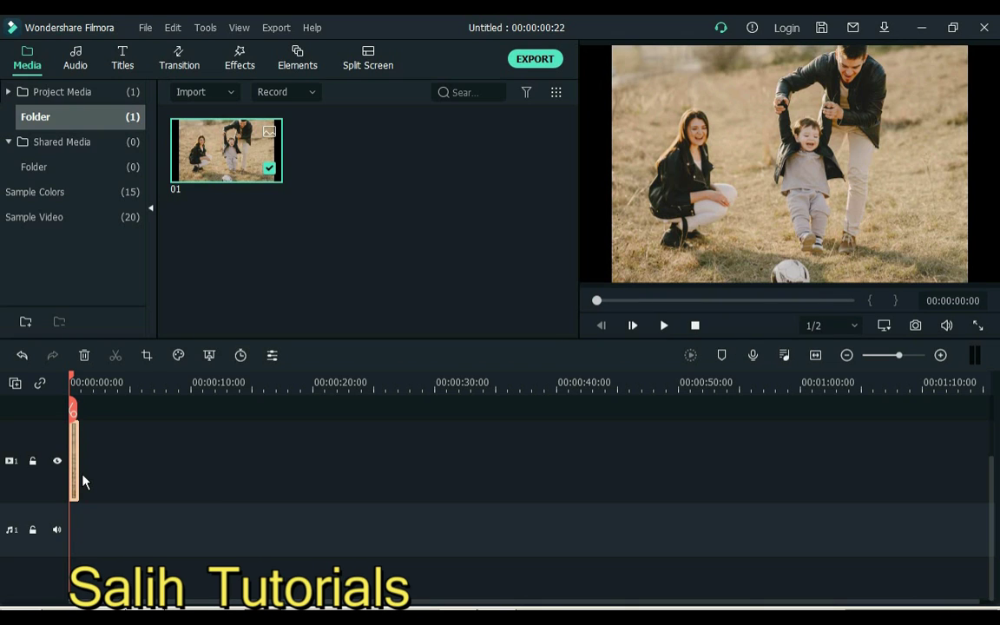
key(ctrl+z)
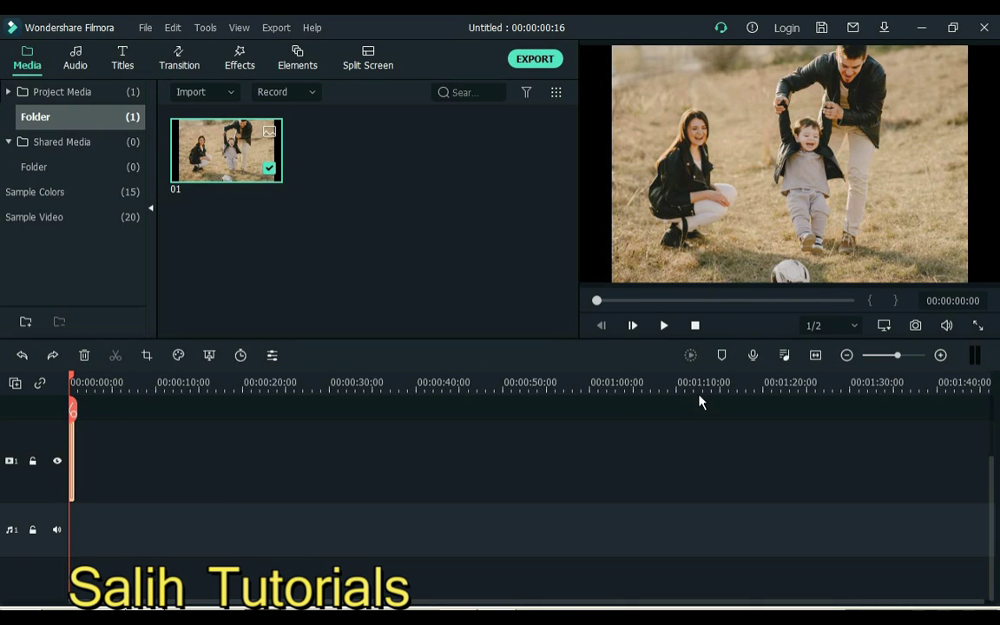
click(940, 356)
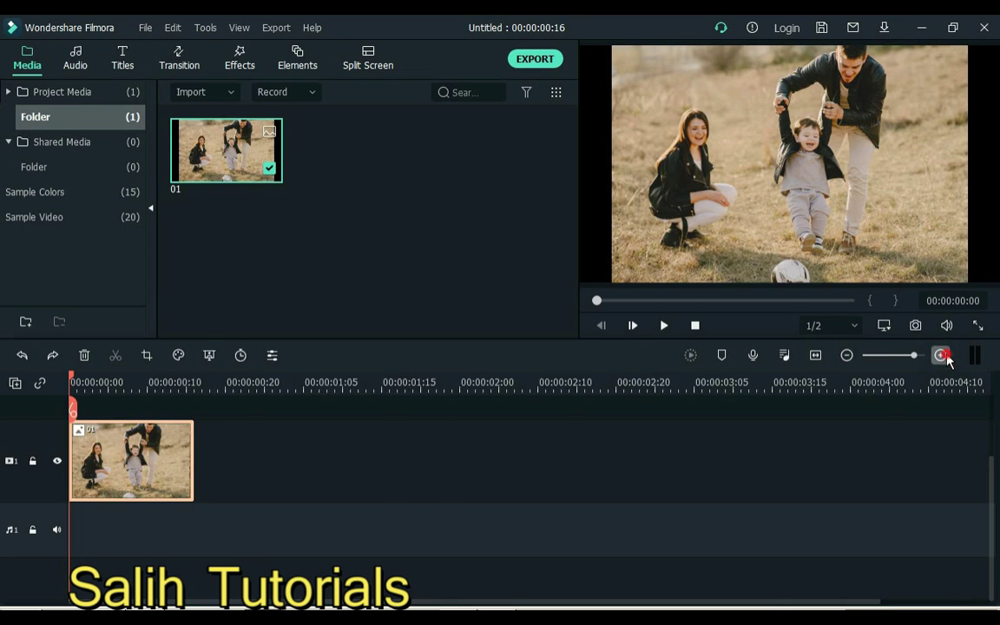
click(847, 356)
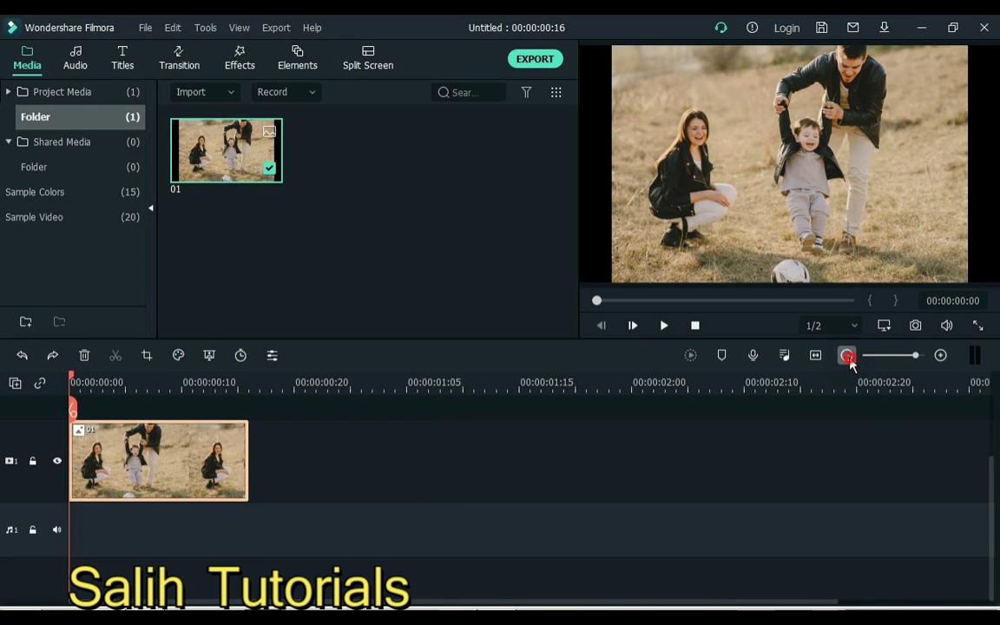
click(847, 356)
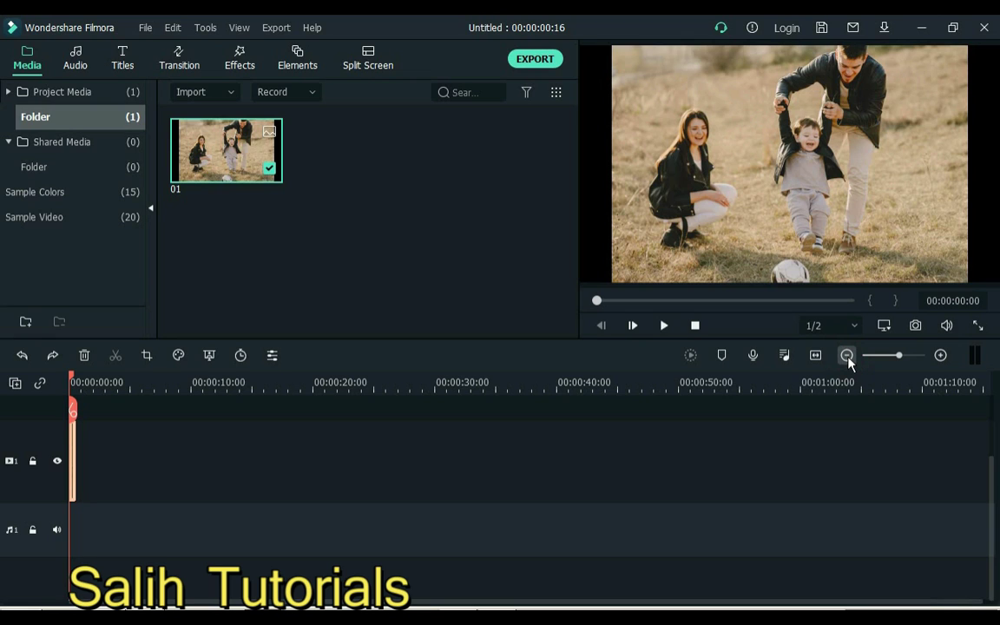
click(815, 357)
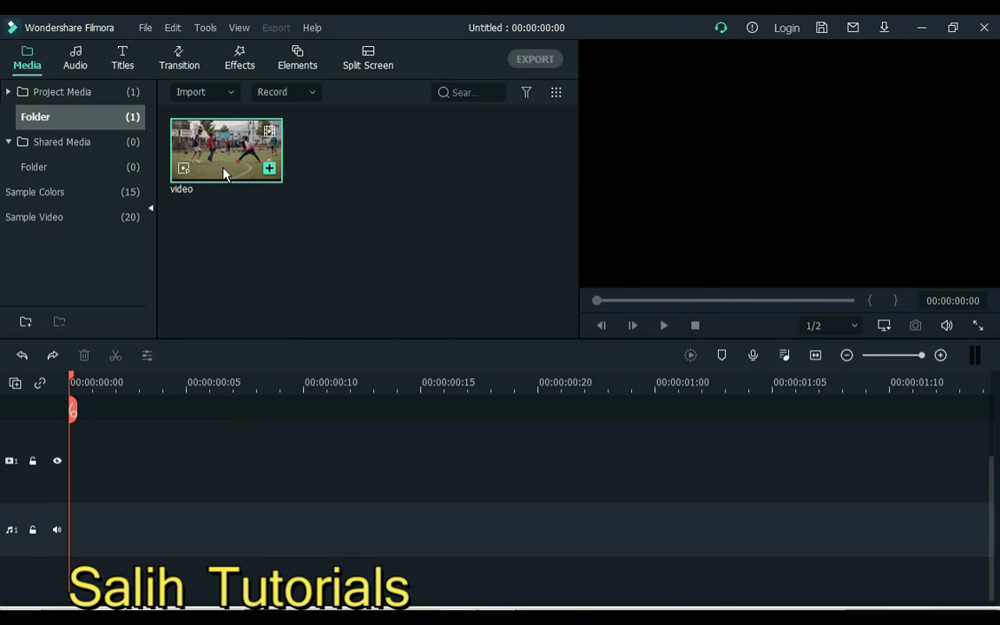
- Add the football video with matching project settings and insert a freeze frame at the playhead
drag(223, 174, 124, 460)
click(430, 340)
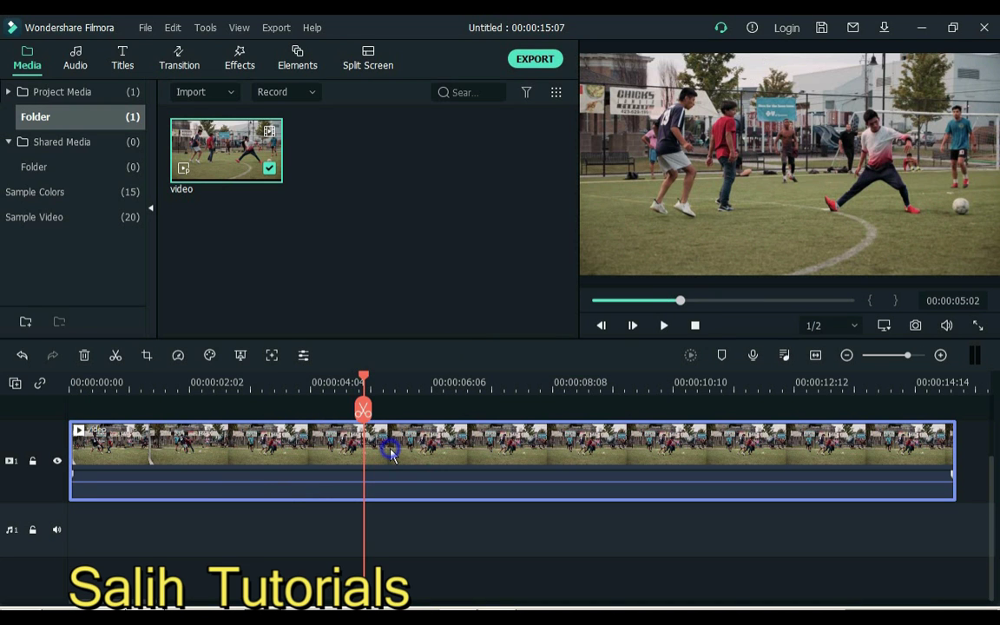
right_click(390, 453)
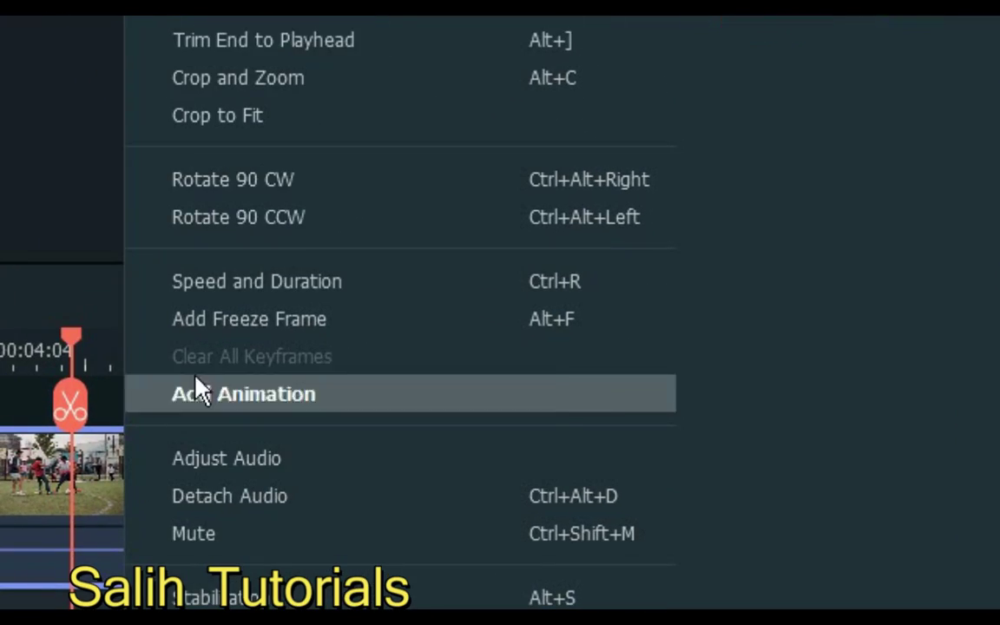
click(217, 326)
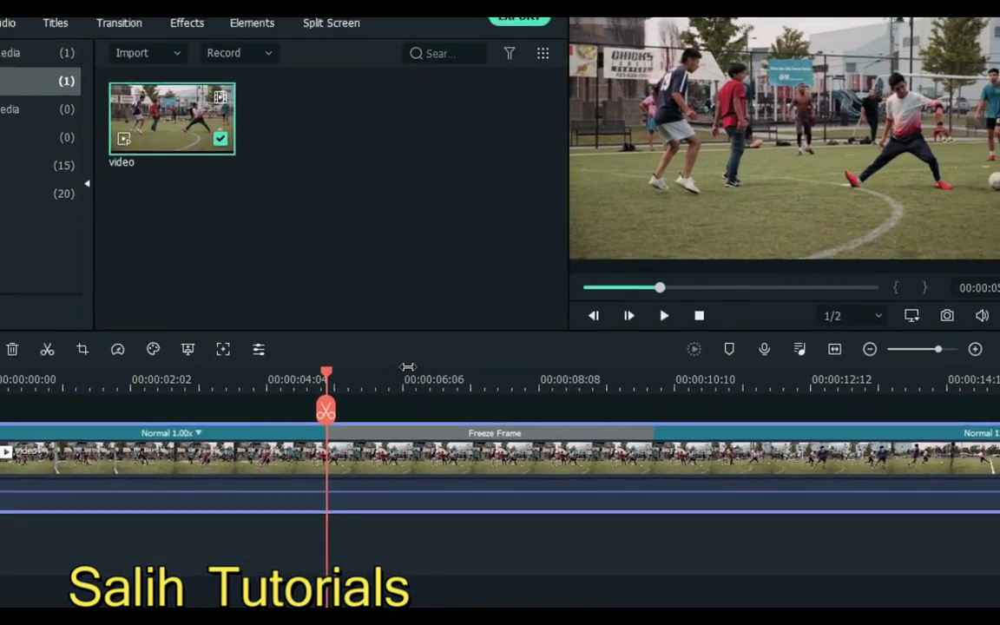
key(space)
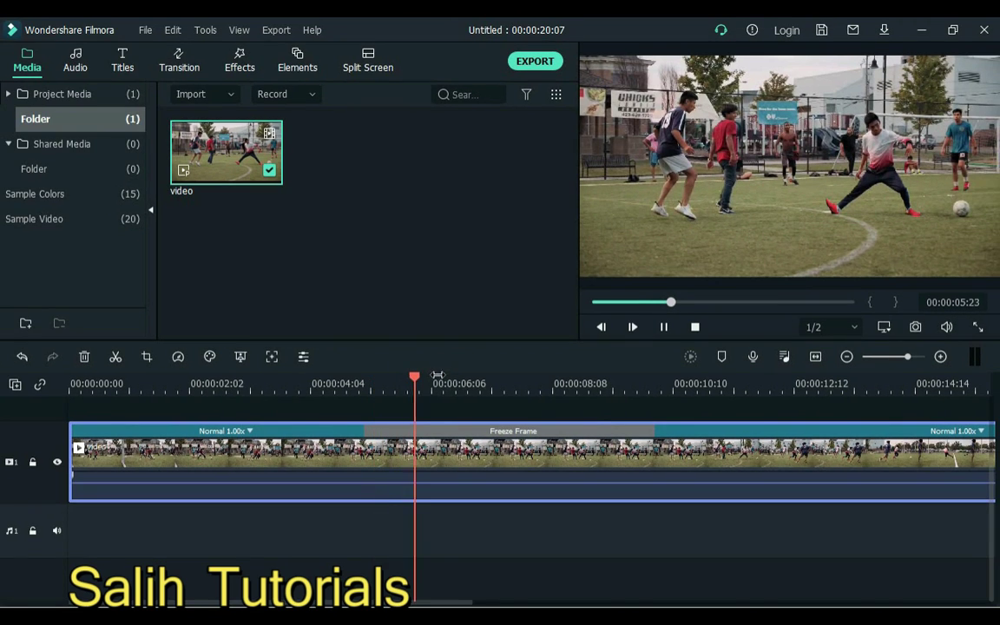
click(816, 357)
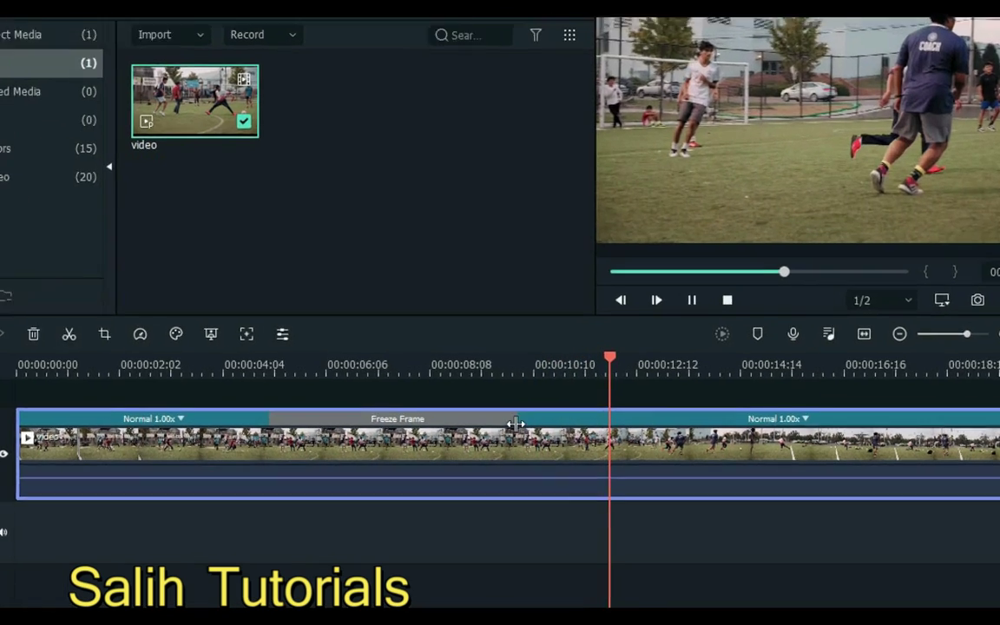
- Trim the freeze frame to about one second and add a five-second freeze near 7 s
click(496, 431)
drag(534, 345, 179, 348)
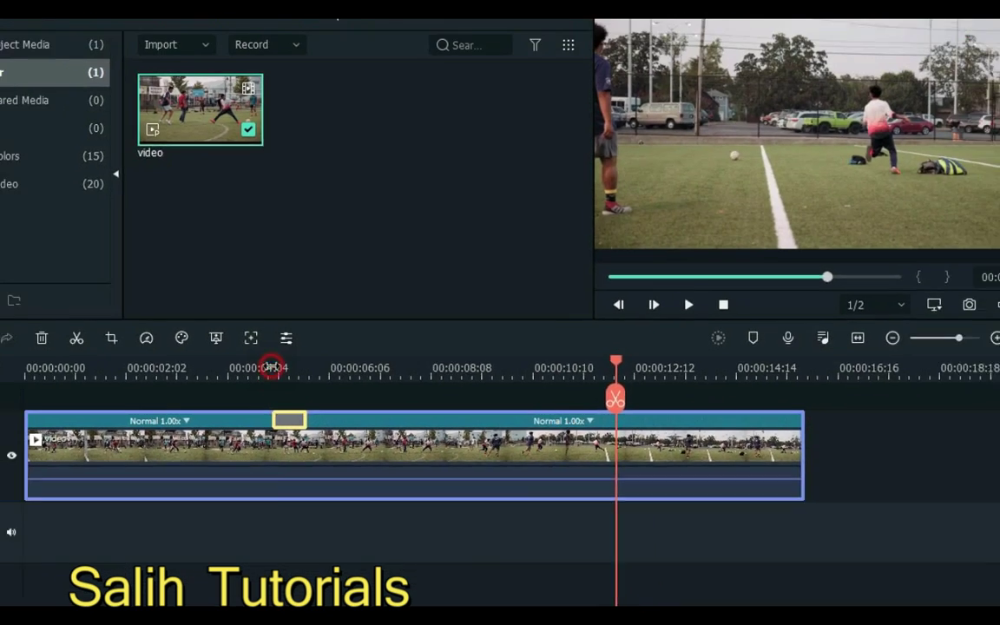
click(223, 331)
key(space)
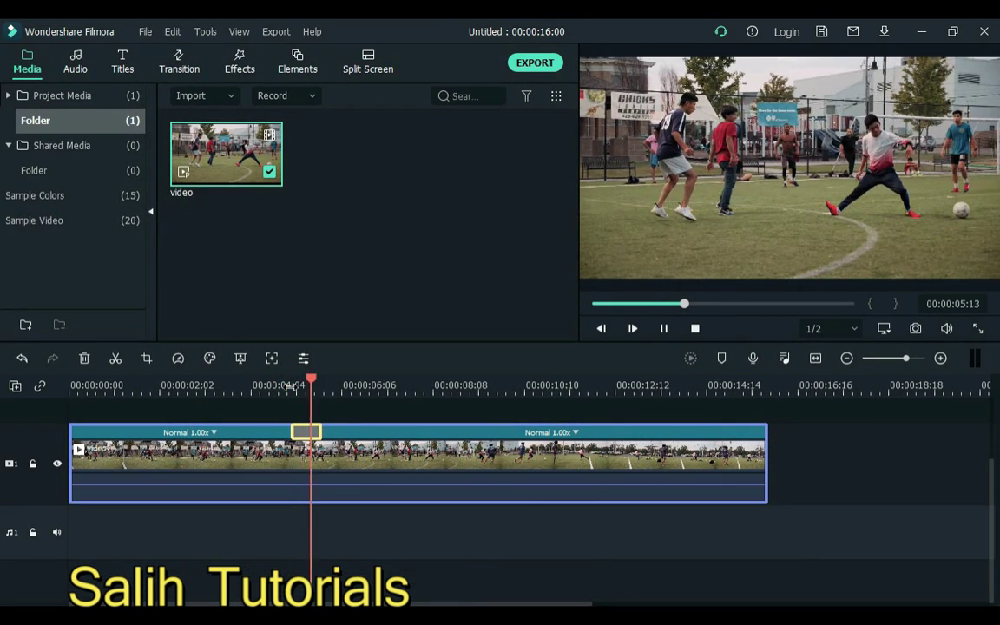
click(273, 385)
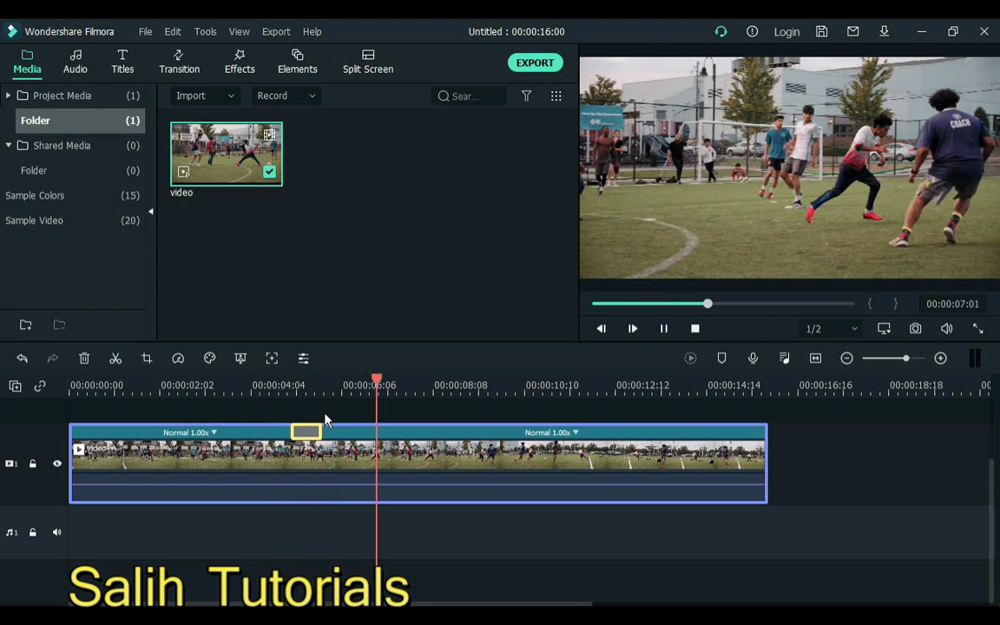
key(alt+f)
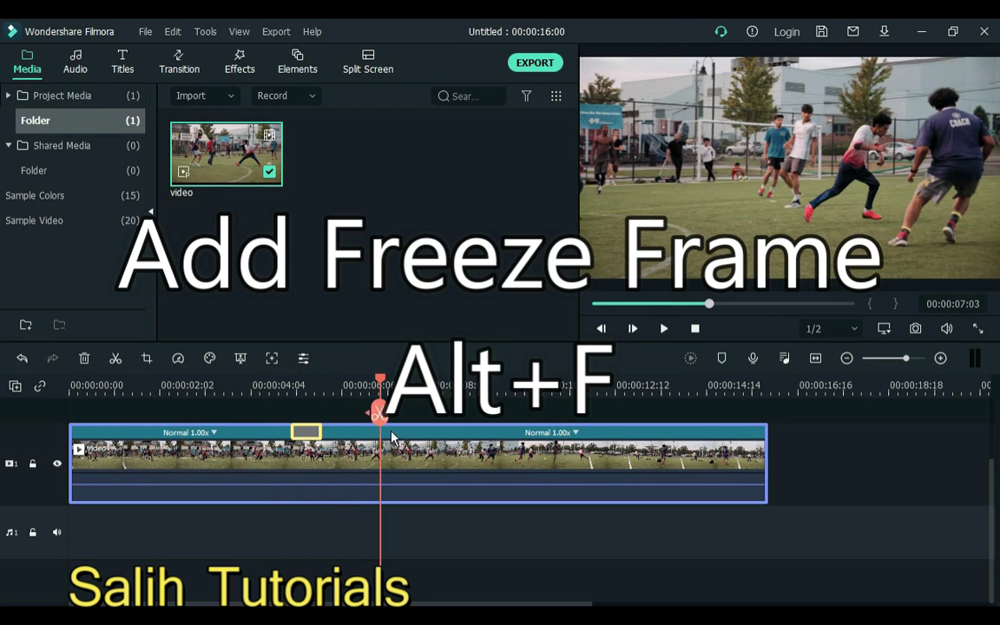
key(alt+f)
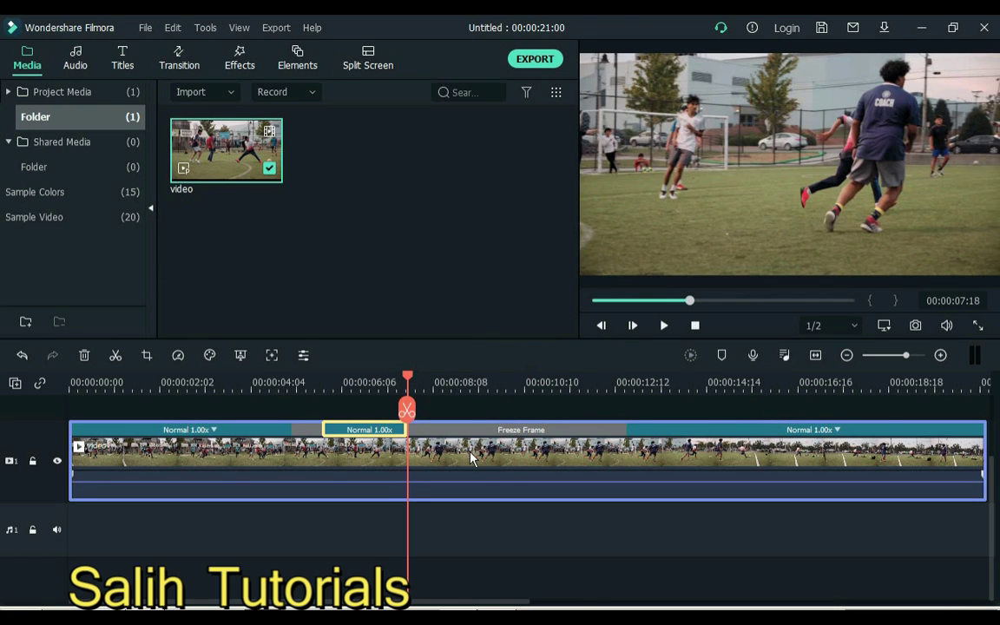
key(space)
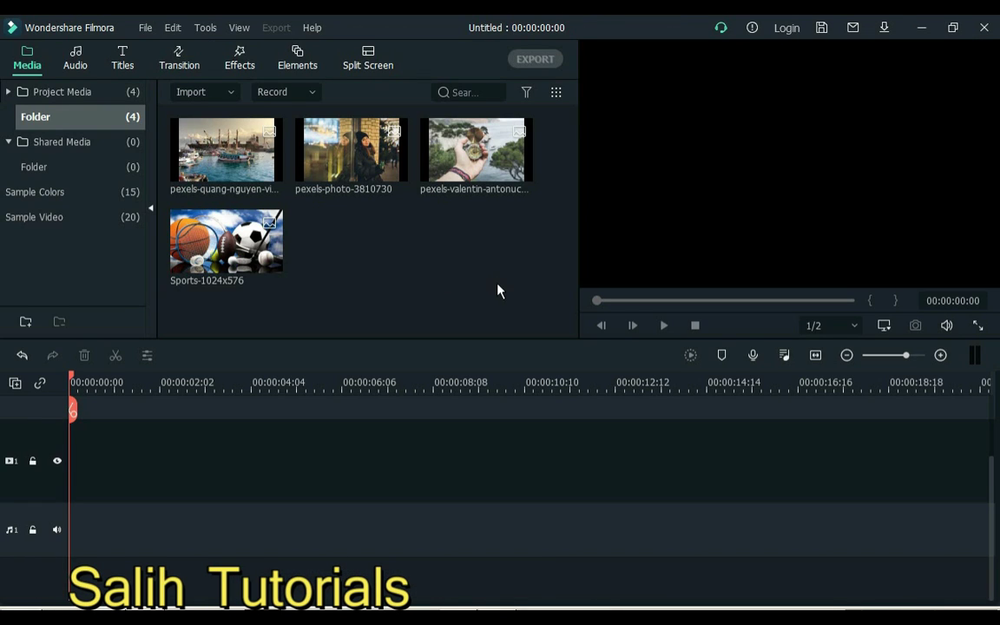
- Add the four photos to the timeline and confirm the first clip's duration setting
drag(499, 291, 168, 112)
drag(226, 152, 92, 461)
click(171, 483)
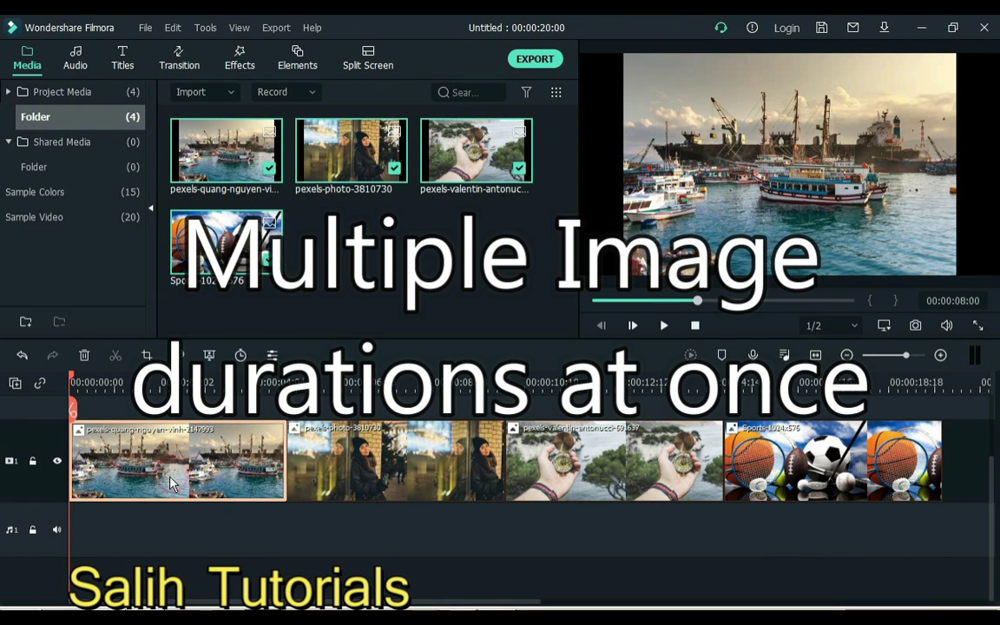
click(240, 355)
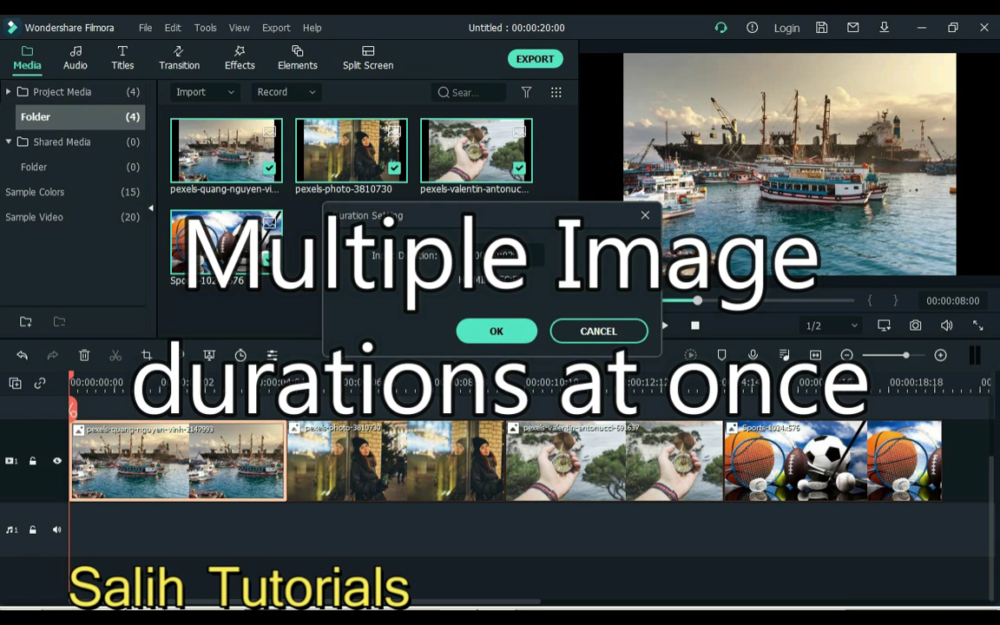
click(478, 332)
- Give the second photo a 2-second duration, then undo the per-clip duration changes
click(260, 460)
click(241, 355)
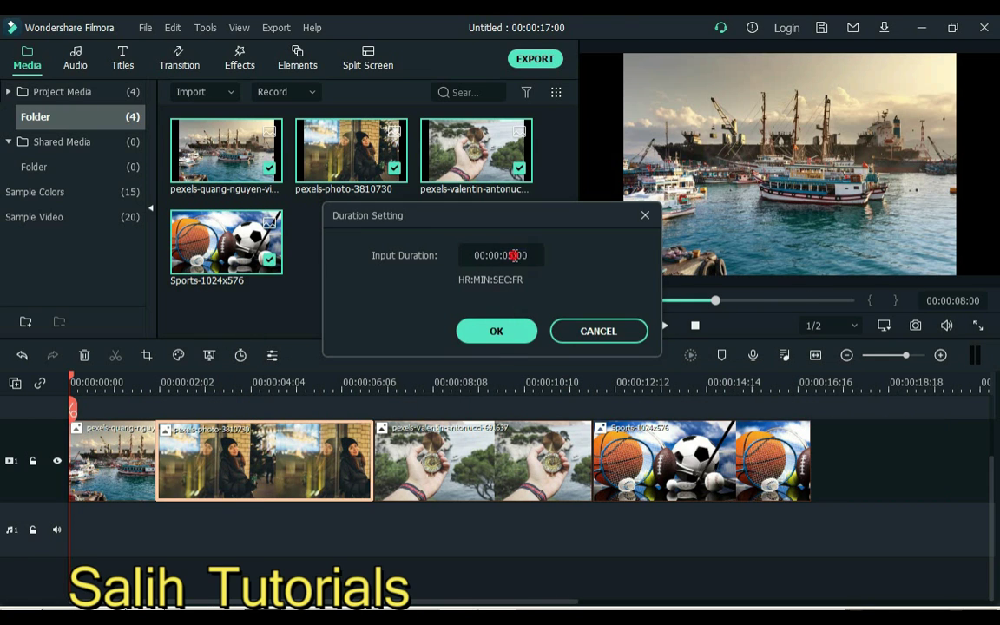
text(2)
click(496, 330)
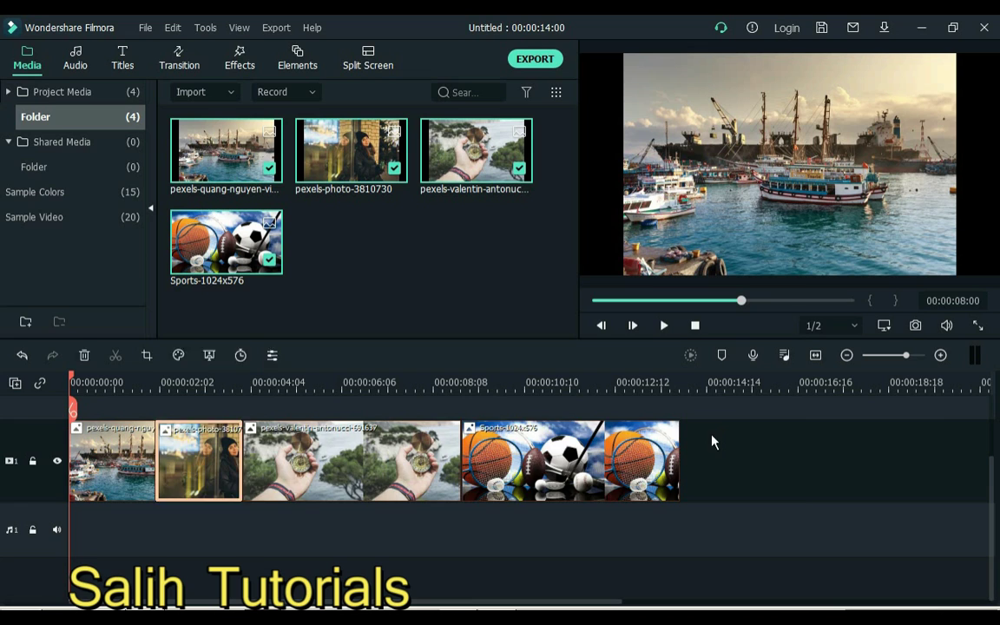
key(ctrl+z)
key(ctrl+z)
- Set all four photo clips to 00:00:02:00 at once and play the sequence
drag(872, 403, 61, 451)
click(178, 355)
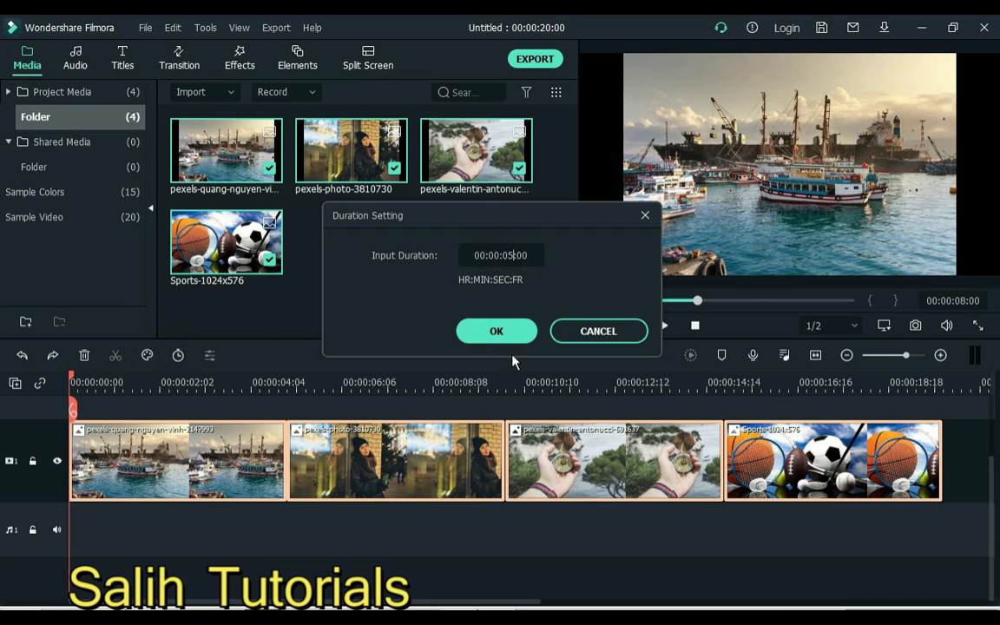
key(BackSpace)
text(2)
click(477, 330)
click(464, 464)
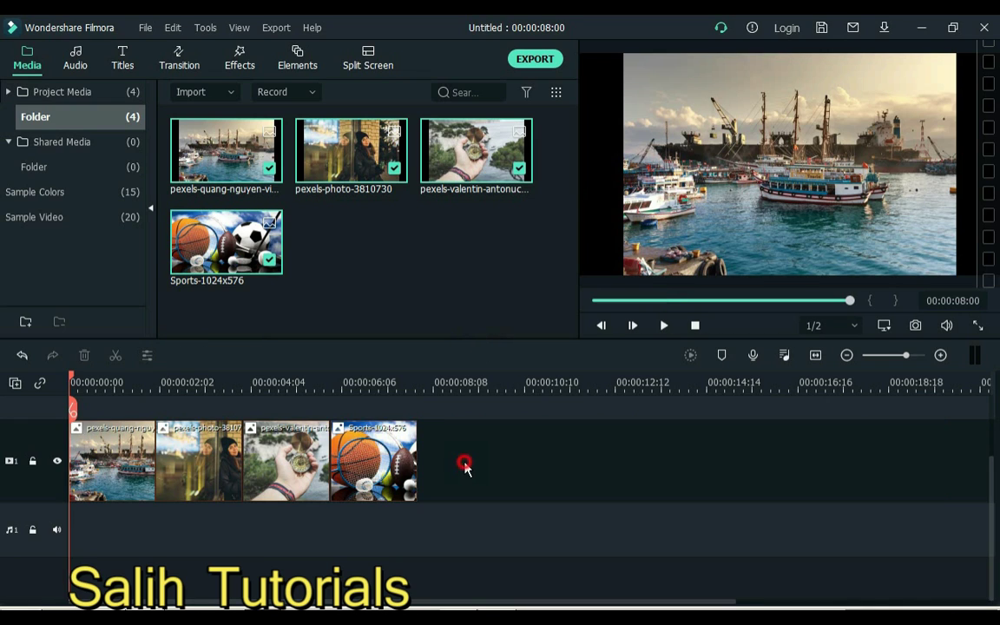
key(space)
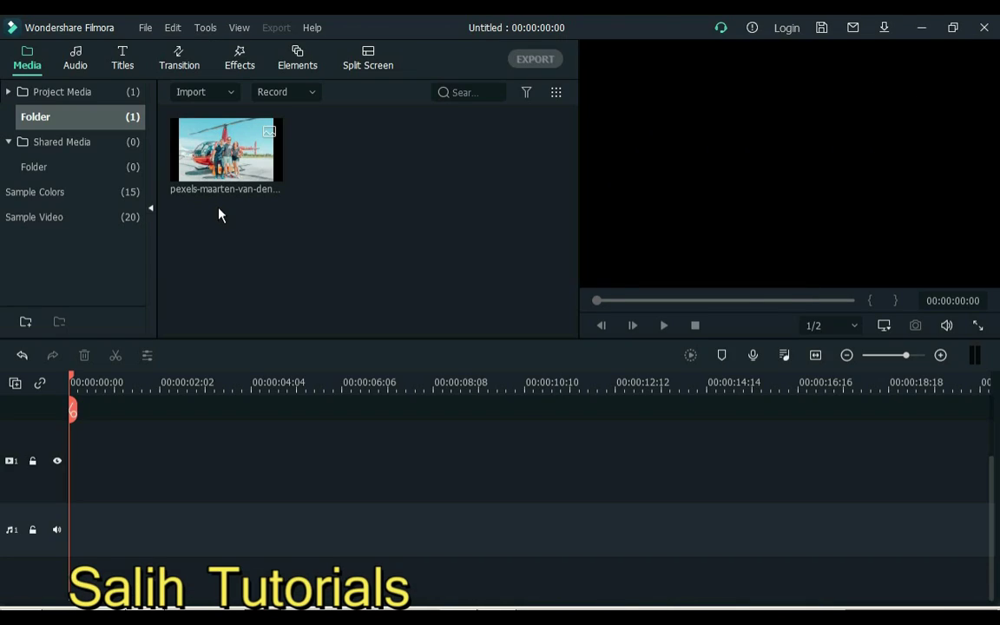
- Add the helicopter photo and view the preview at 100% zoom, panning to the faces
drag(199, 165, 144, 456)
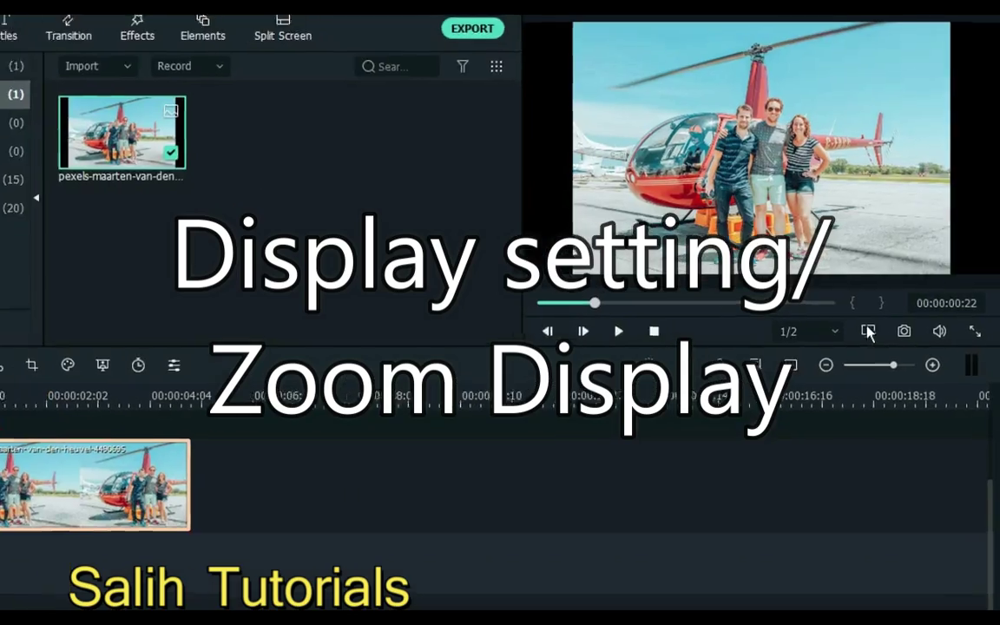
click(868, 331)
mouse_move(841, 437)
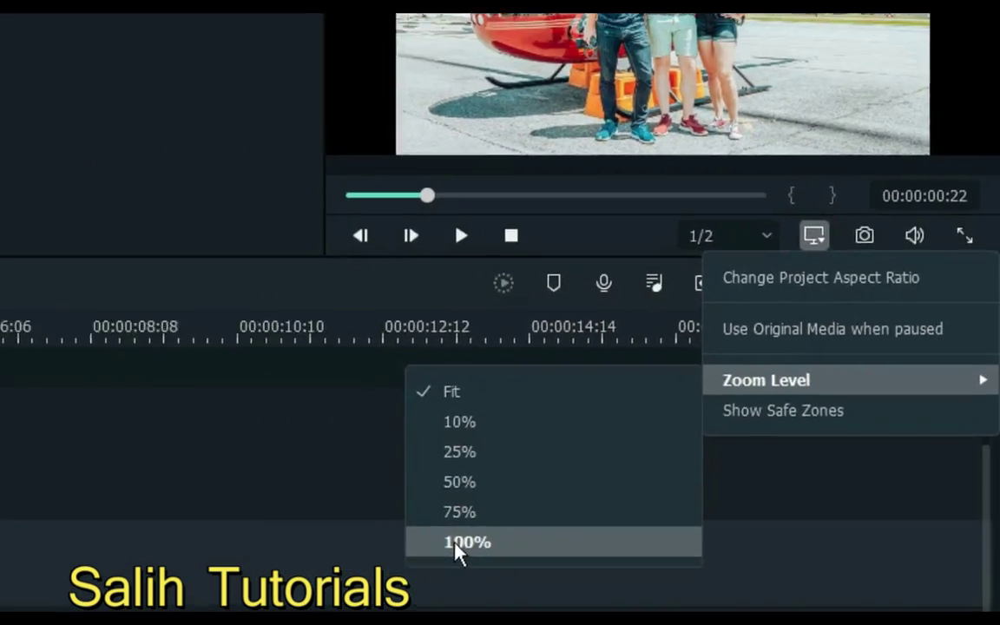
click(324, 564)
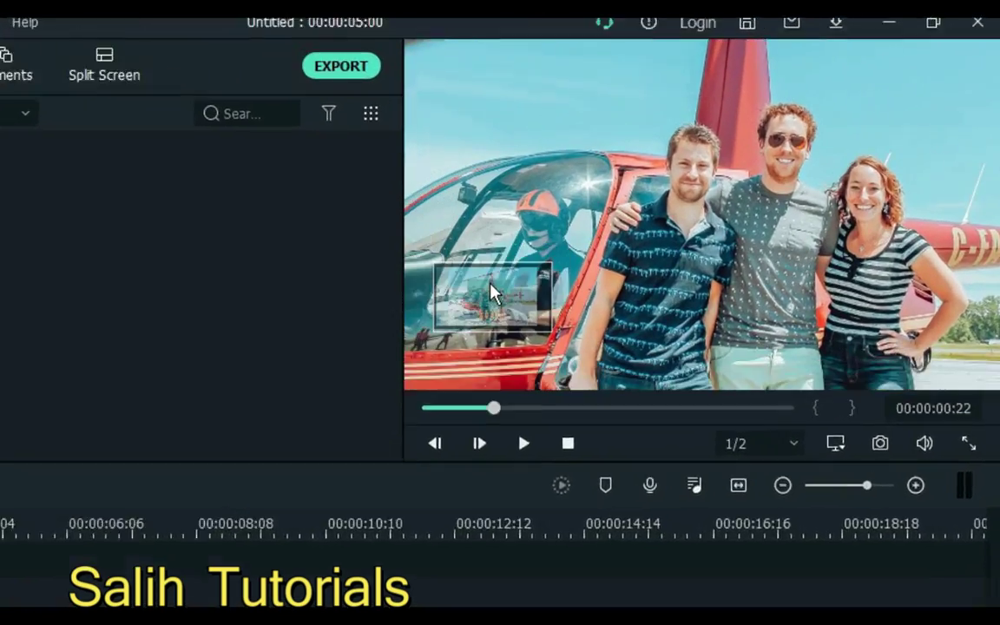
drag(641, 219, 636, 228)
drag(273, 392, 303, 381)
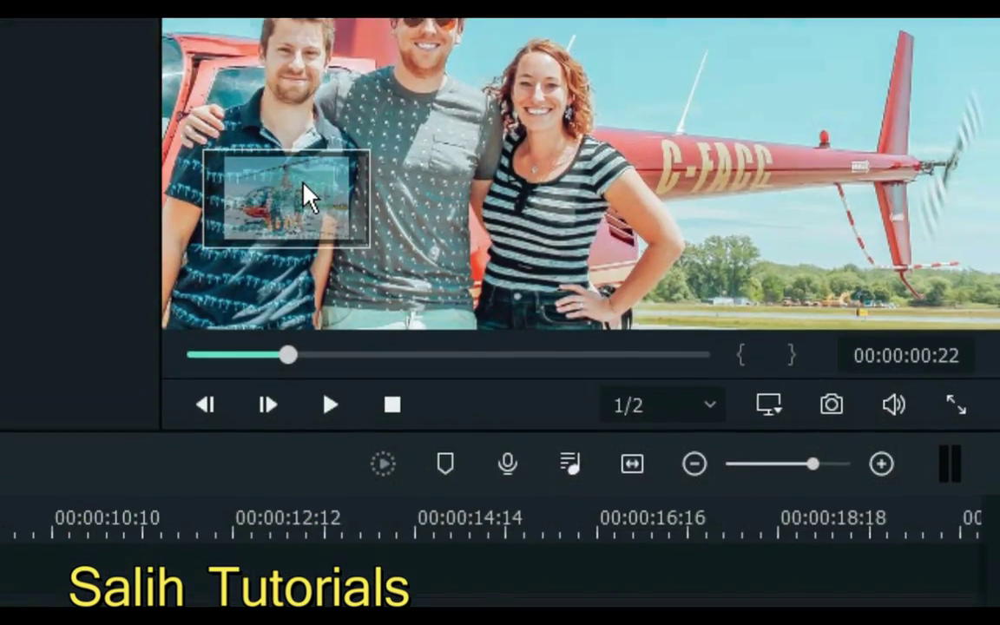
- Fit the preview back to the window, then shrink it to a smaller zoom level
click(768, 404)
mouse_move(732, 595)
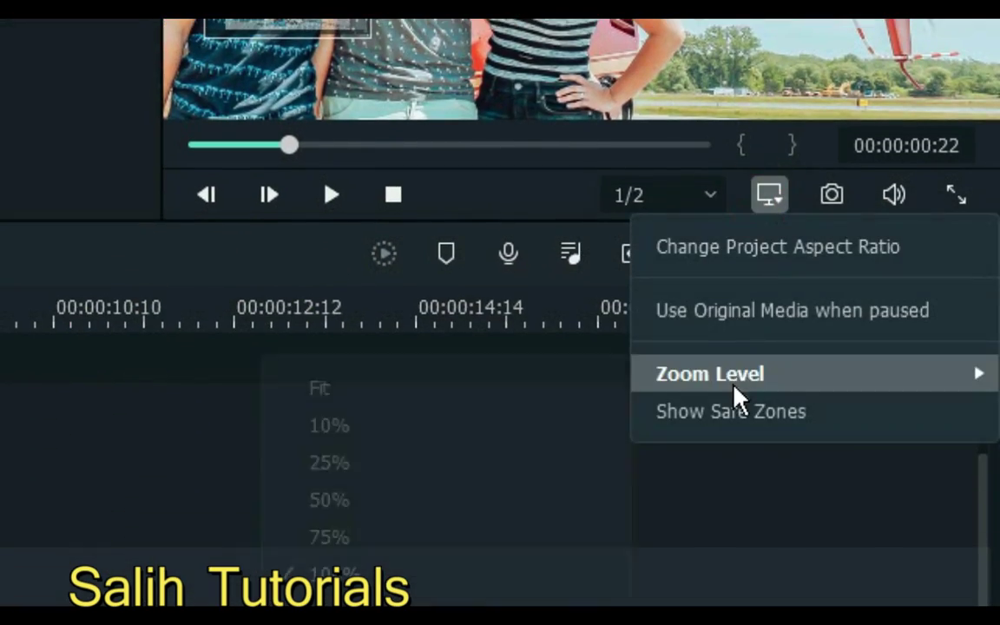
click(518, 391)
click(768, 194)
mouse_move(737, 373)
click(366, 425)
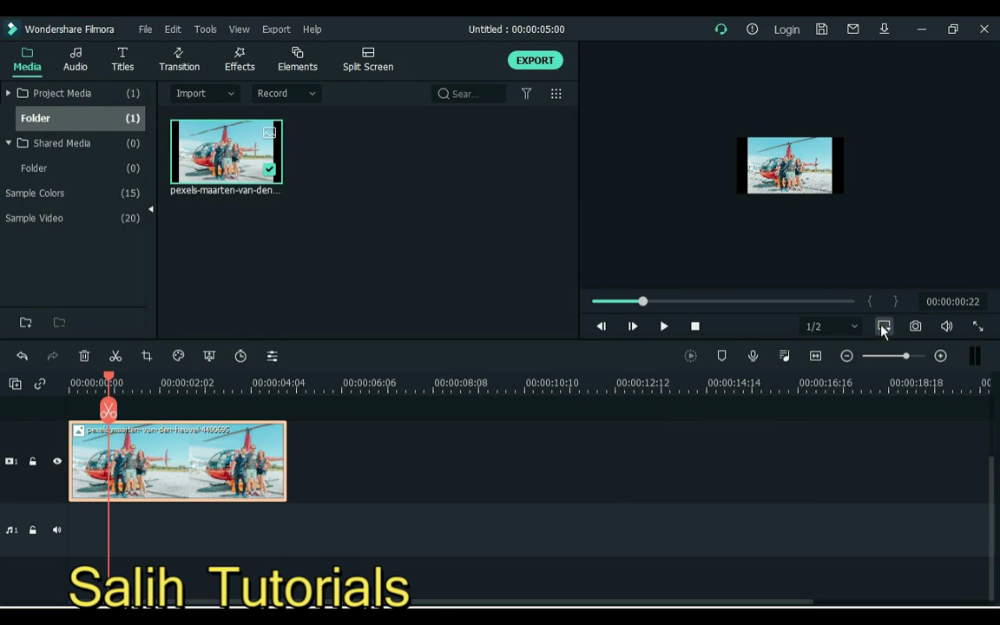
- Enlarge the preview to 75% zoom, then return it to Fit
click(883, 326)
mouse_move(844, 418)
click(699, 496)
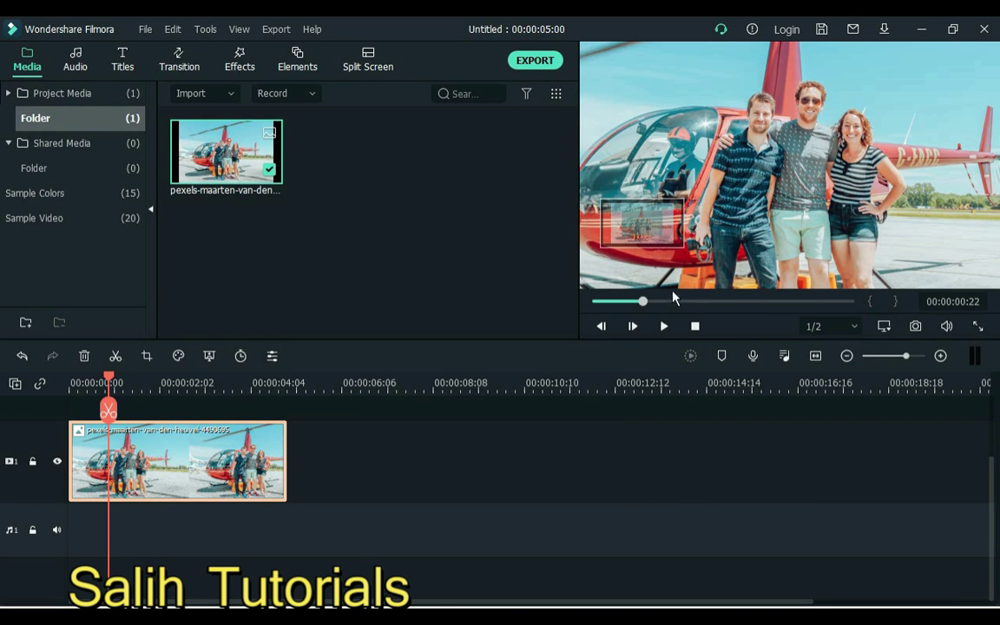
click(885, 329)
click(732, 420)
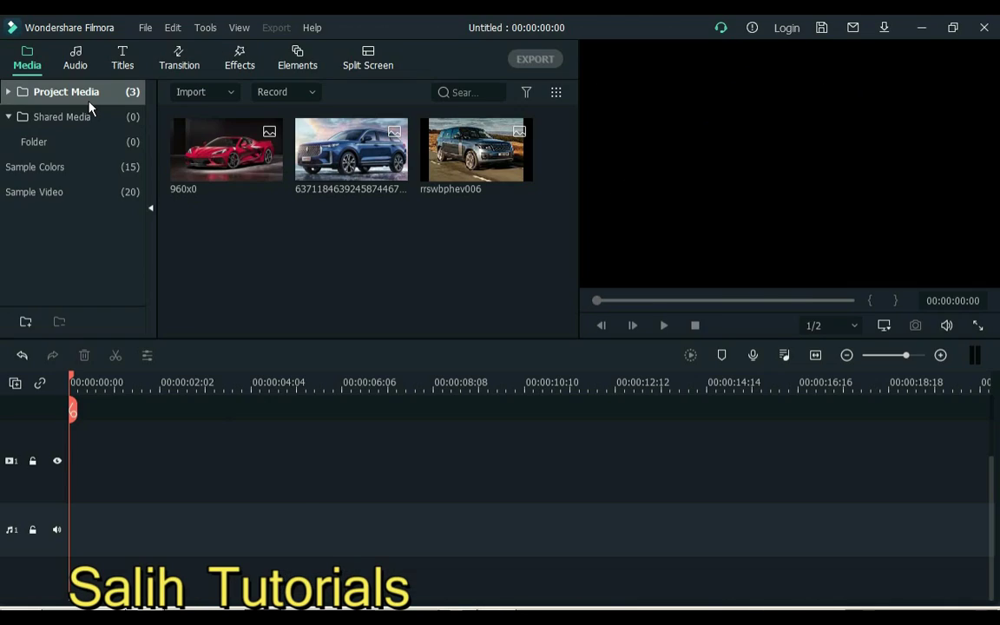
- Download the Countdown 3 sample clip and add it to the timeline
click(82, 195)
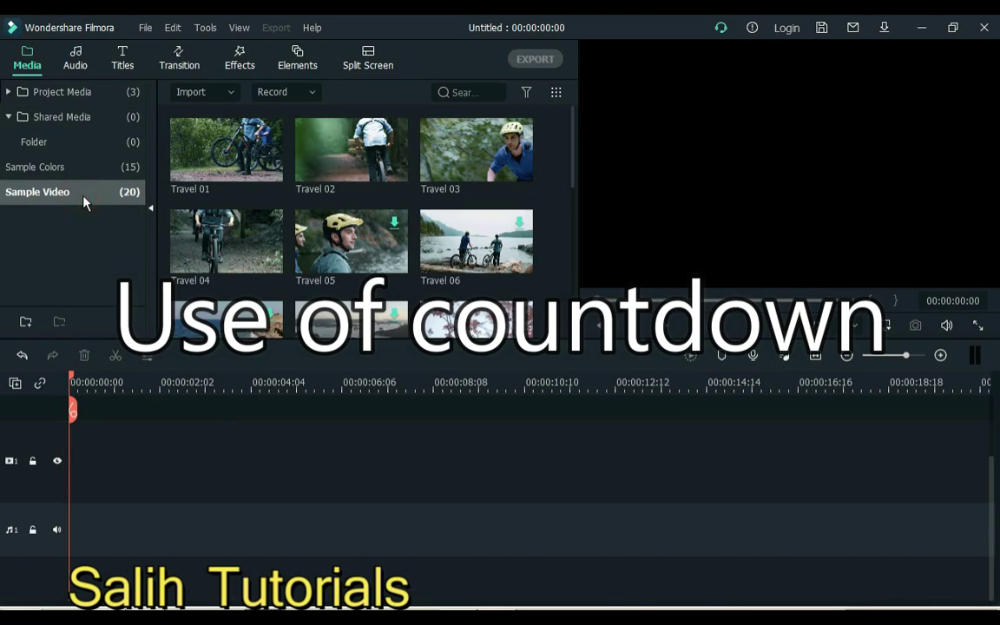
drag(571, 159, 562, 252)
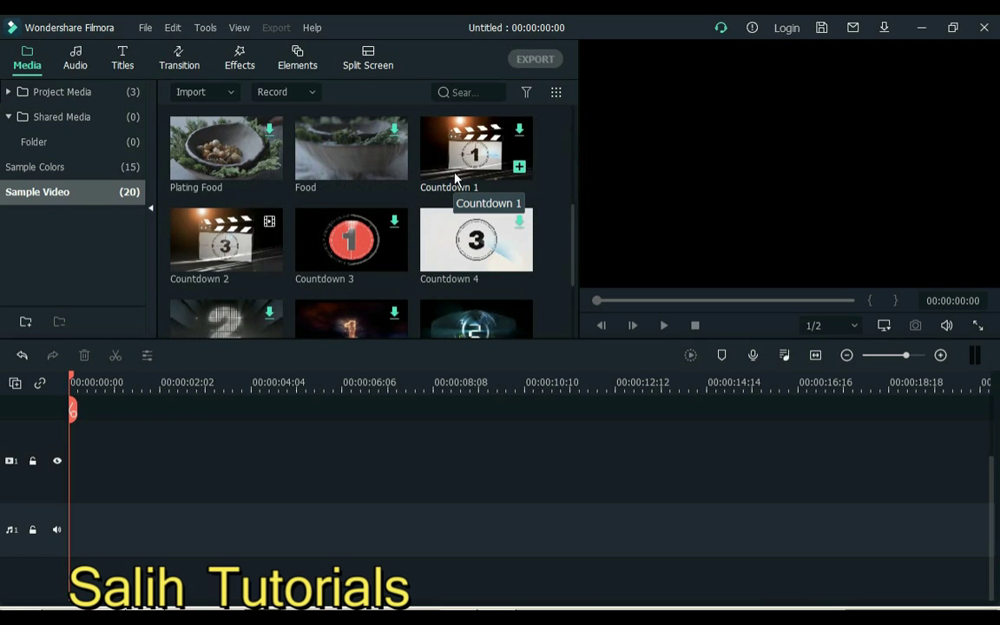
click(375, 271)
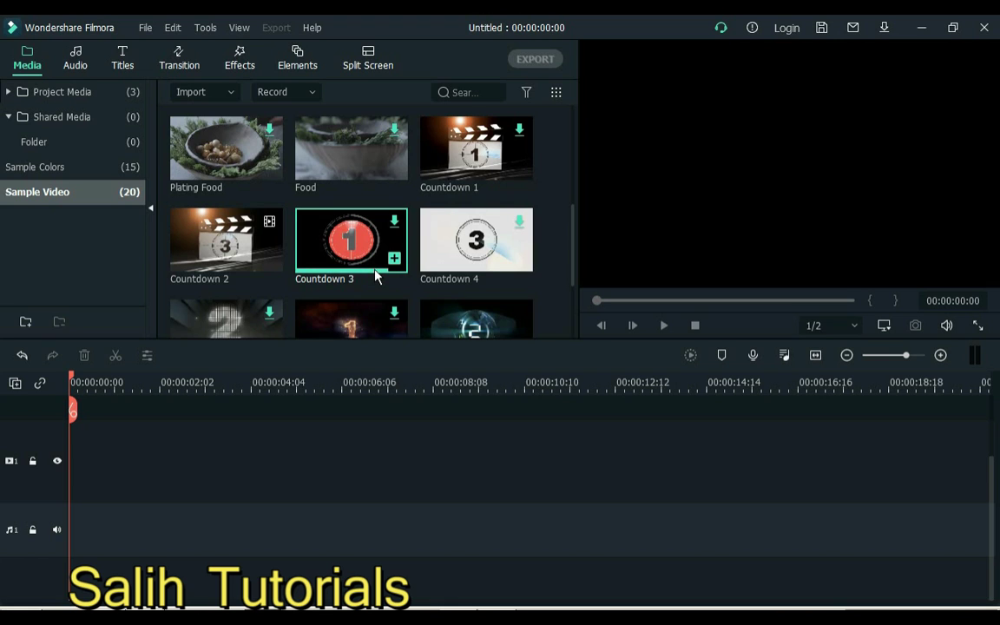
drag(375, 276, 252, 460)
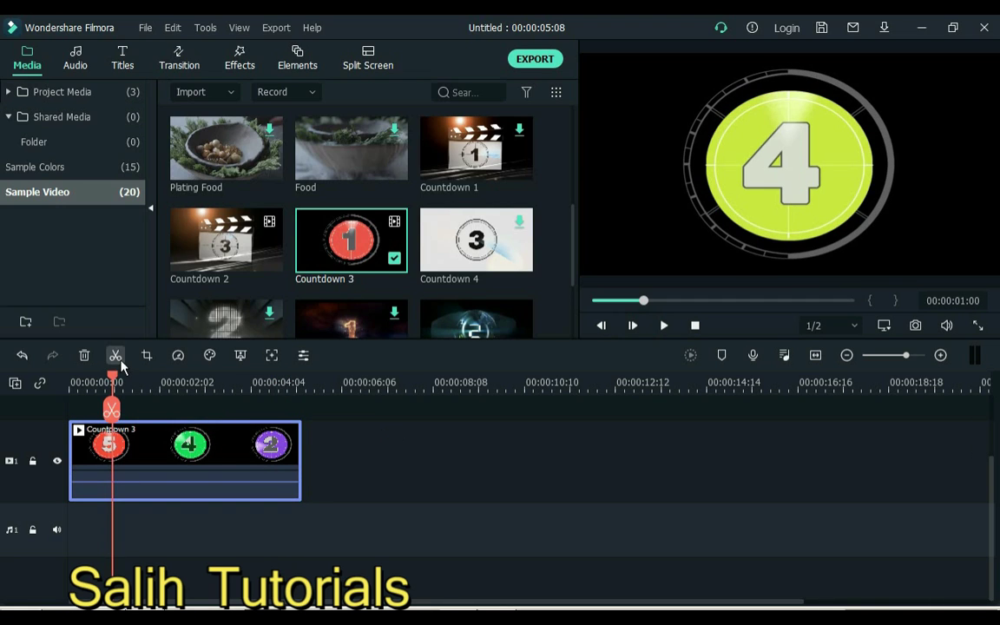
- Split the countdown after 5 and where number 3 begins, spacing the pieces apart
click(116, 355)
drag(171, 470, 226, 469)
click(228, 386)
click(602, 332)
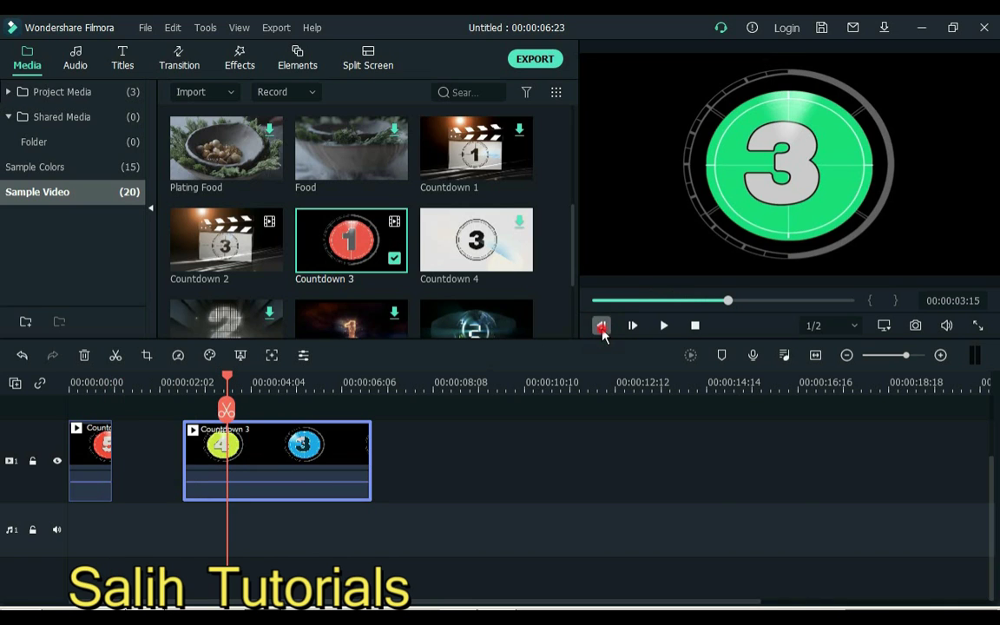
click(633, 332)
key(ctrl+b)
drag(247, 479, 333, 476)
- Split the countdown where number 2 begins and shift the remainder right
click(308, 381)
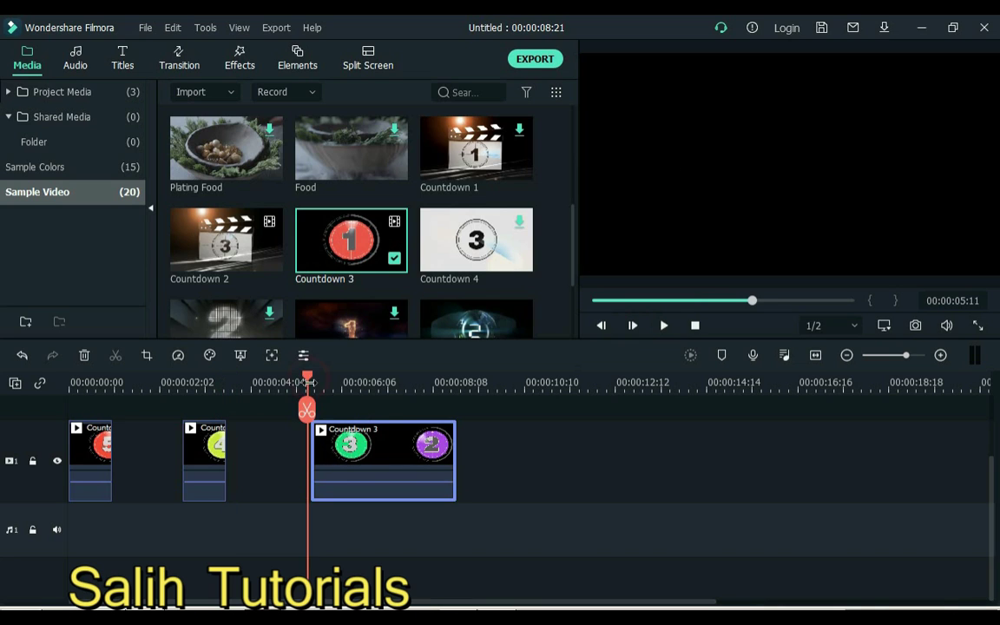
key(space)
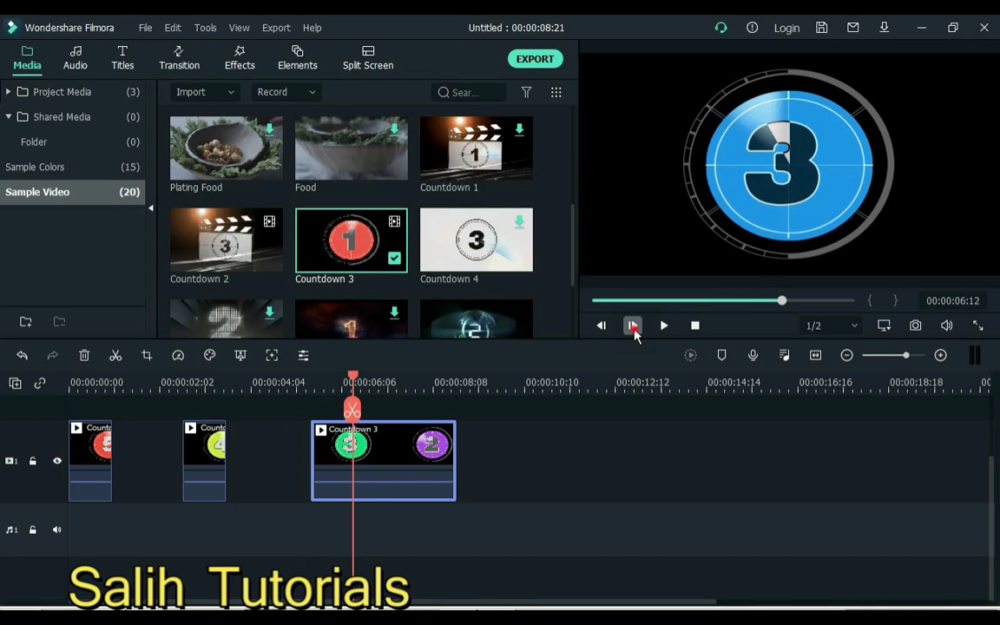
click(633, 325)
key(ctrl+b)
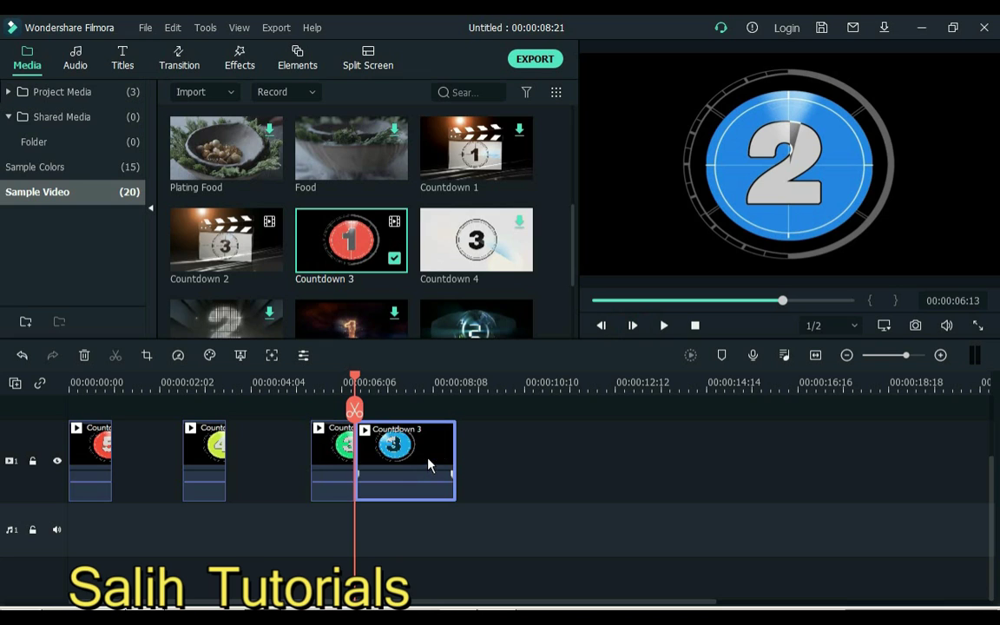
drag(431, 464, 483, 452)
- Split the countdown where number 1 begins, move it right, and play it through
key(space)
key(space)
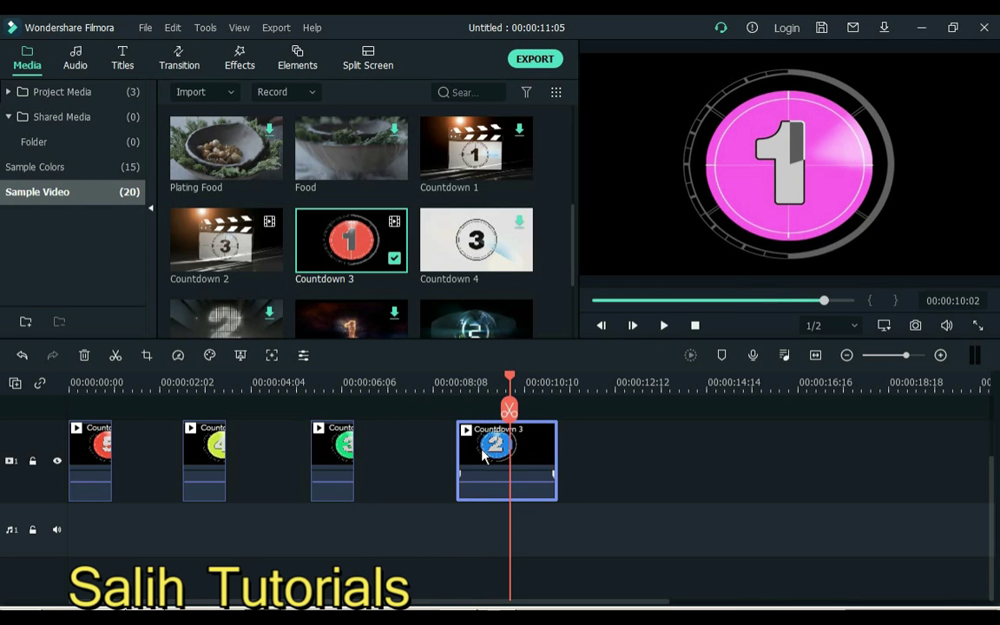
click(600, 325)
click(633, 325)
key(Left)
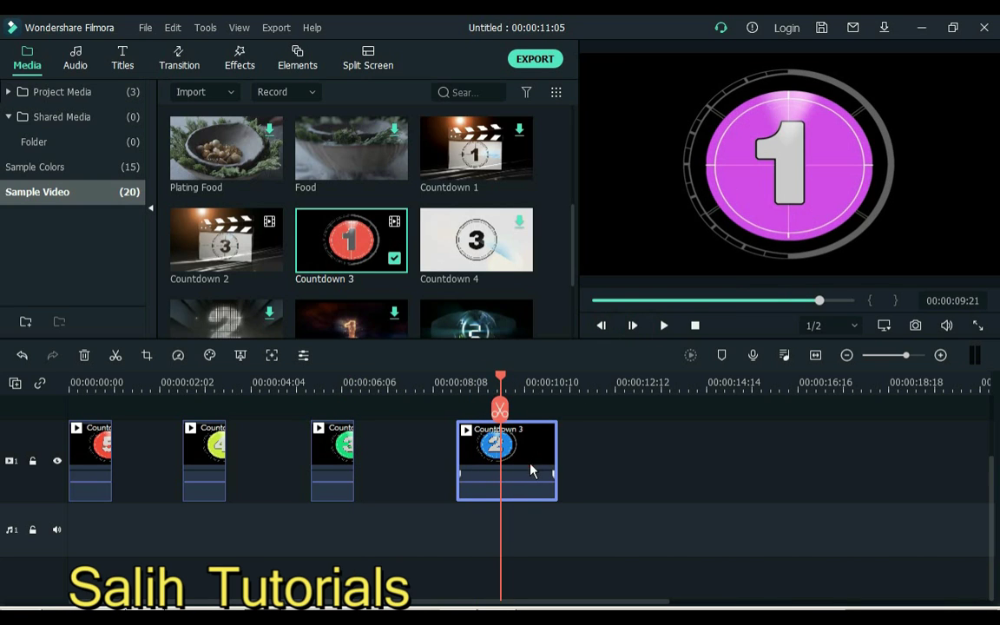
key(ctrl+b)
drag(531, 471, 573, 455)
key(space)
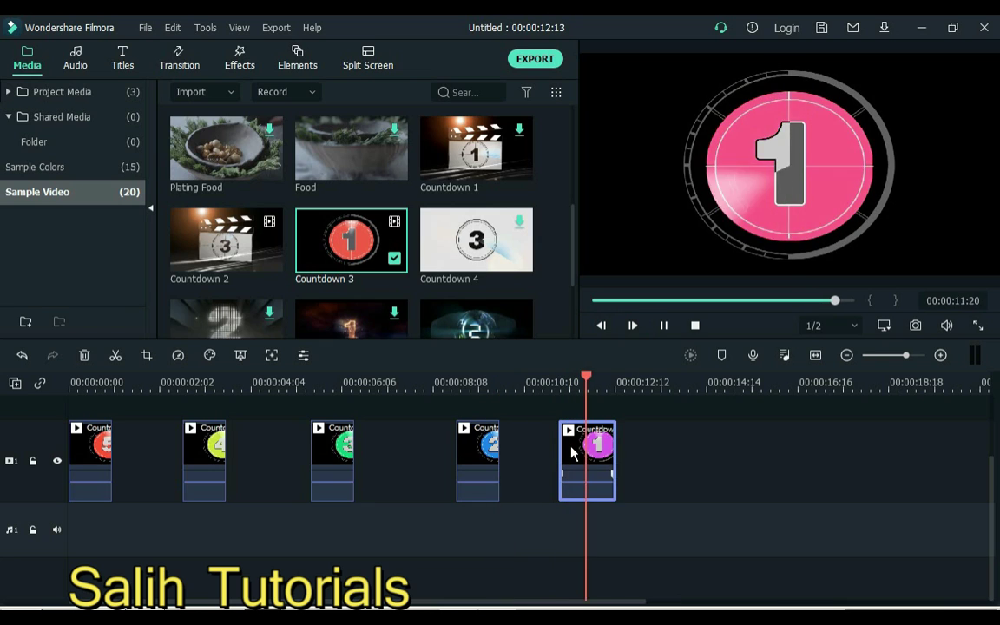
- Place the three car images on track 2 with a 5-second duration each
click(70, 88)
drag(226, 149, 702, 467)
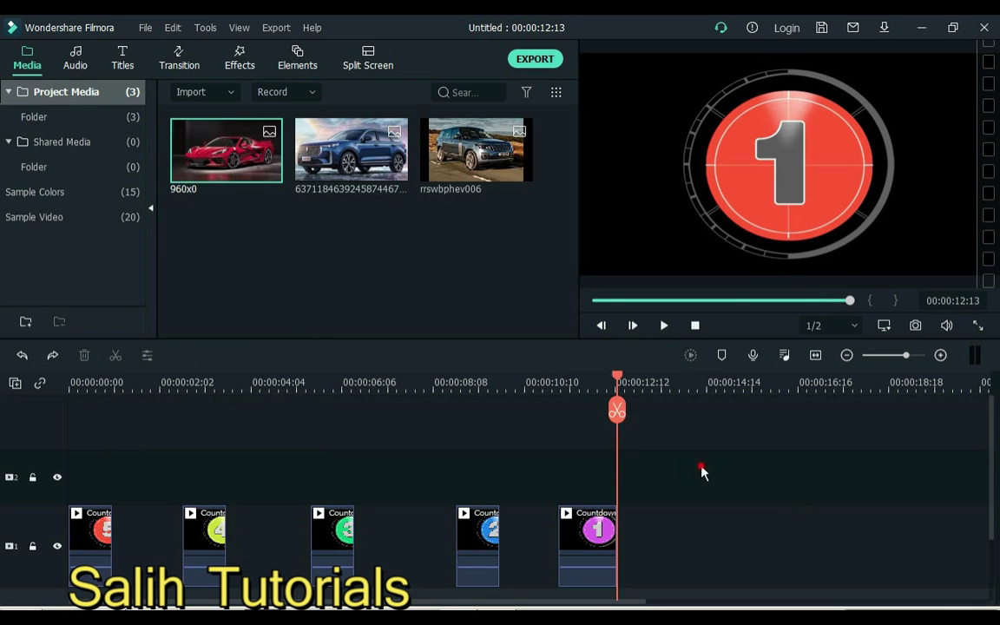
click(815, 356)
key(ctrl+a)
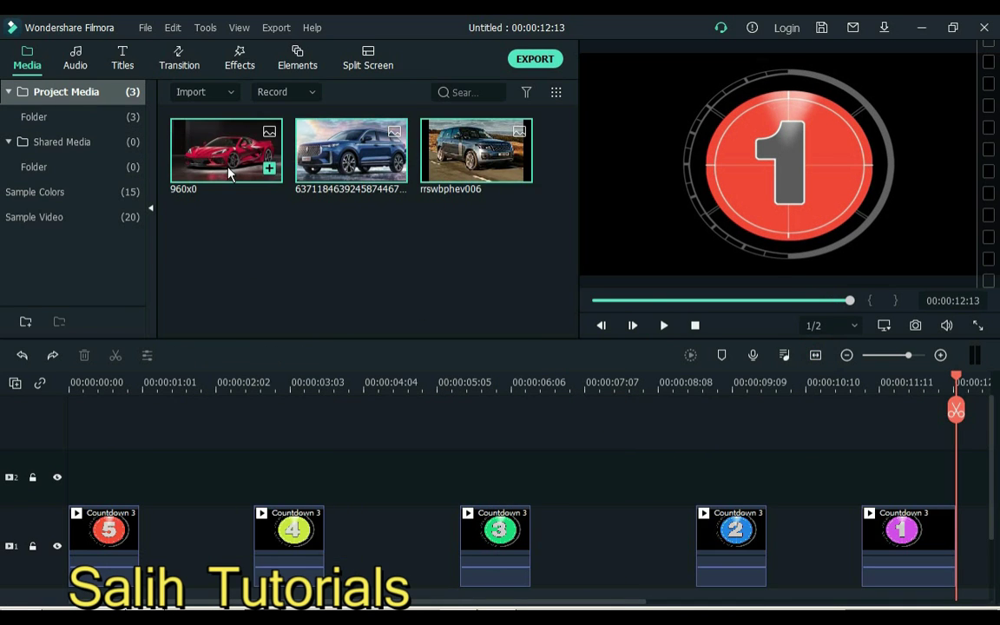
drag(243, 152, 117, 468)
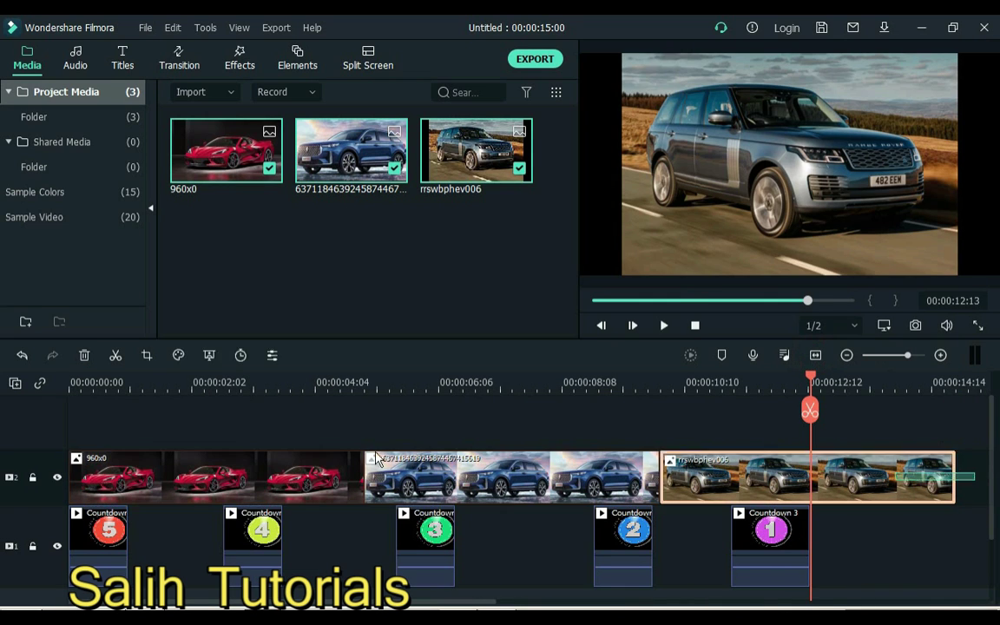
click(178, 355)
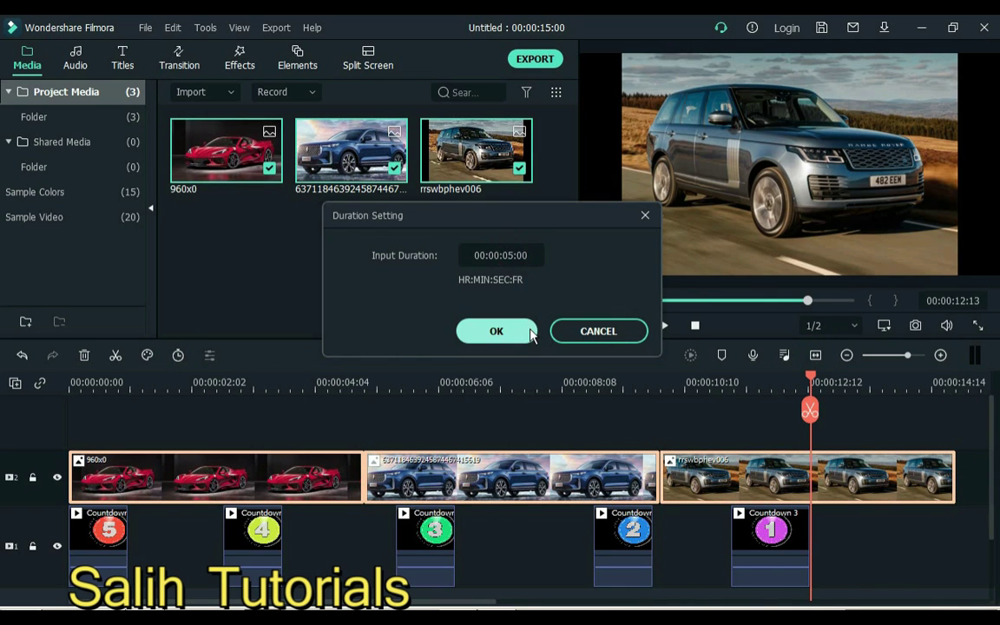
click(496, 331)
- Interleave the red car, blue car and Range Rover clips between countdown pieces on track 1
drag(614, 476, 289, 524)
drag(143, 477, 138, 521)
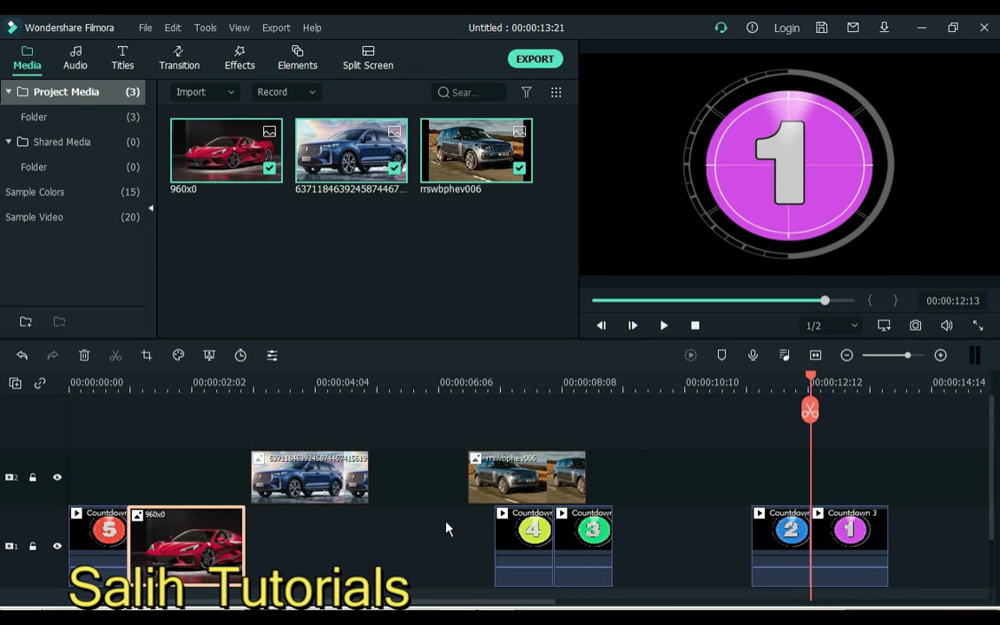
drag(533, 545, 247, 538)
drag(309, 477, 365, 542)
drag(572, 547, 451, 547)
drag(486, 476, 491, 547)
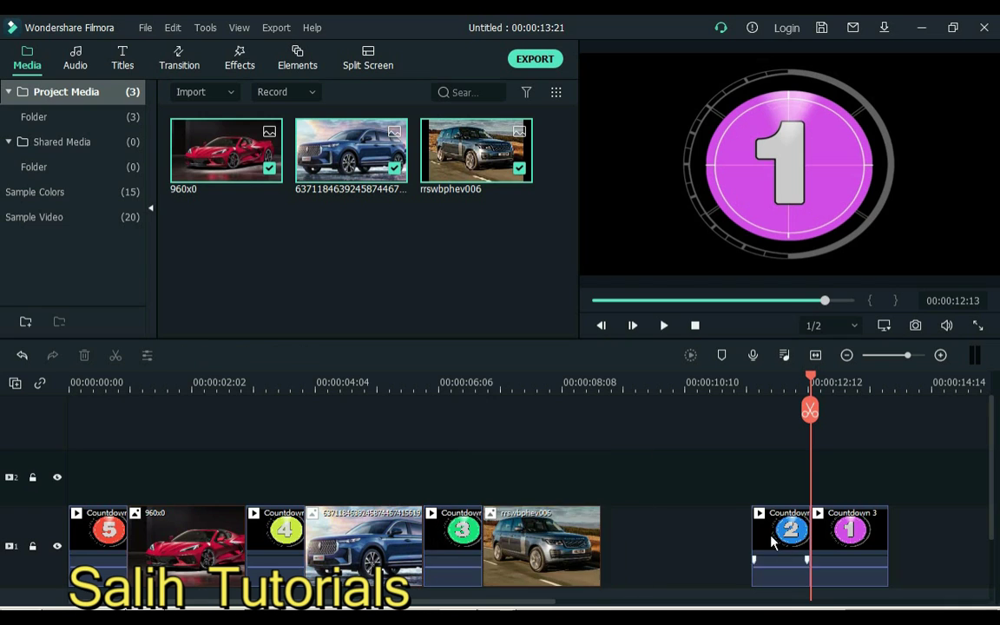
- Paste copies of the blue car before Countdown 1 and the red car after it, then play
double_click(666, 534)
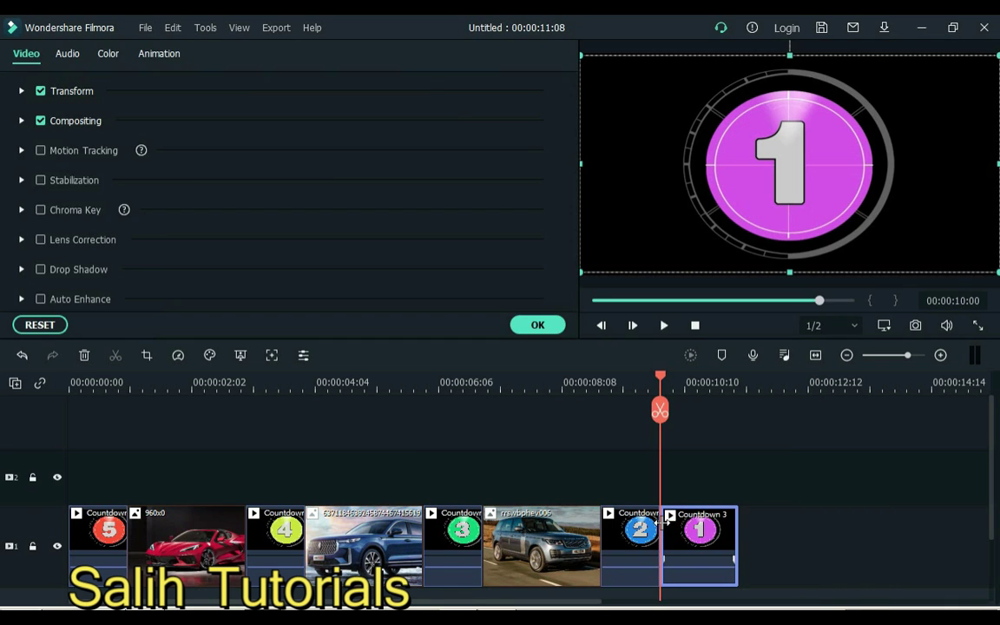
key(ctrl+v)
drag(695, 526, 813, 526)
drag(699, 473, 701, 523)
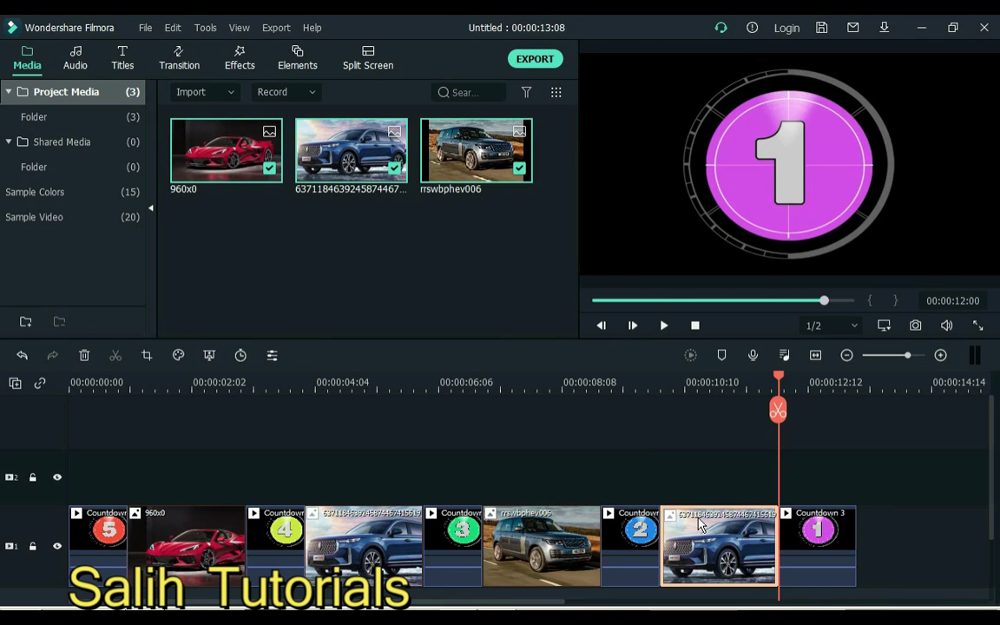
click(239, 536)
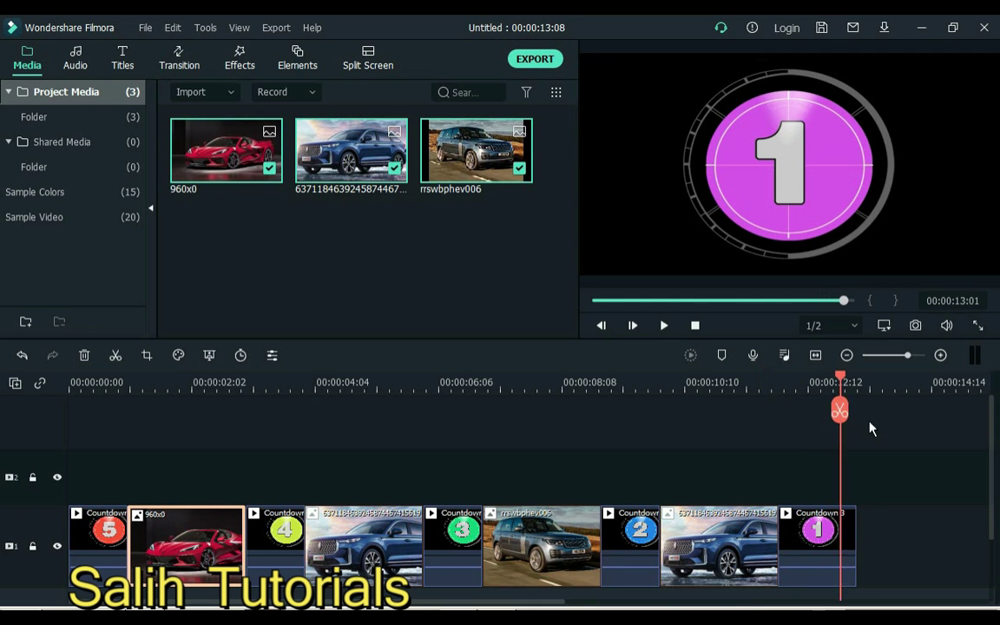
key(ctrl+v)
drag(916, 477, 916, 542)
key(space)
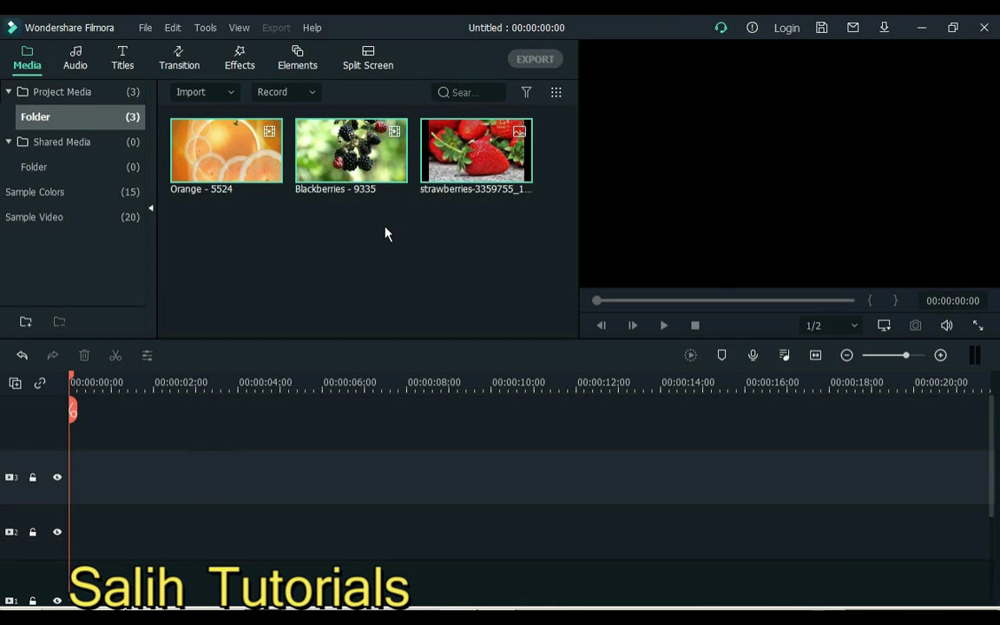
- Add Orange - 5524, Blackberries - 9335 and the strawberries image to tracks 1, 2 and 3
click(482, 234)
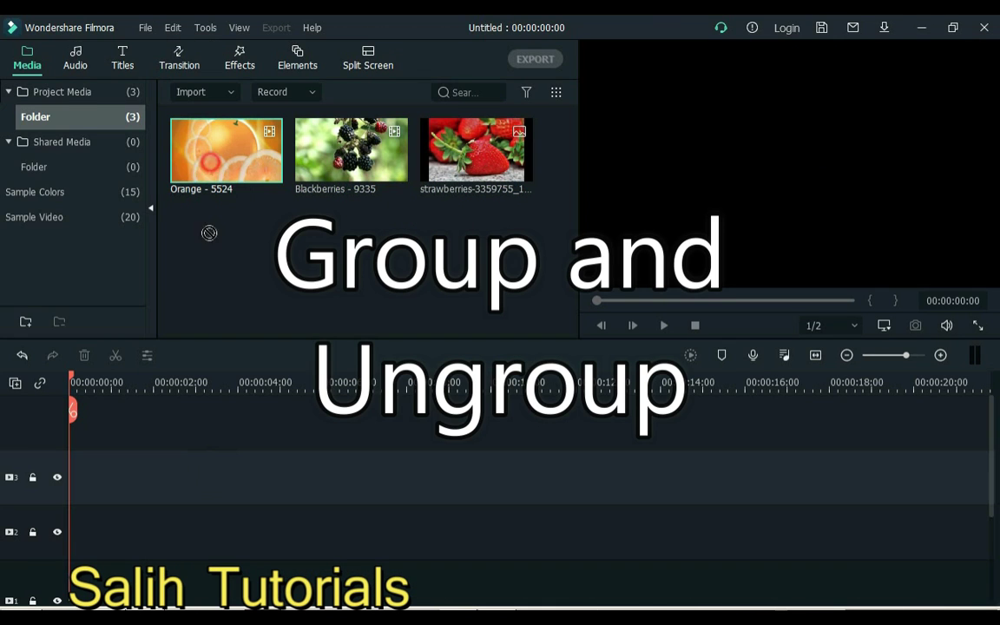
drag(209, 233, 77, 560)
drag(303, 184, 86, 549)
drag(475, 151, 59, 491)
- Split all three fruit clips at 00:00:01:08 and again at 00:00:02:19
click(111, 383)
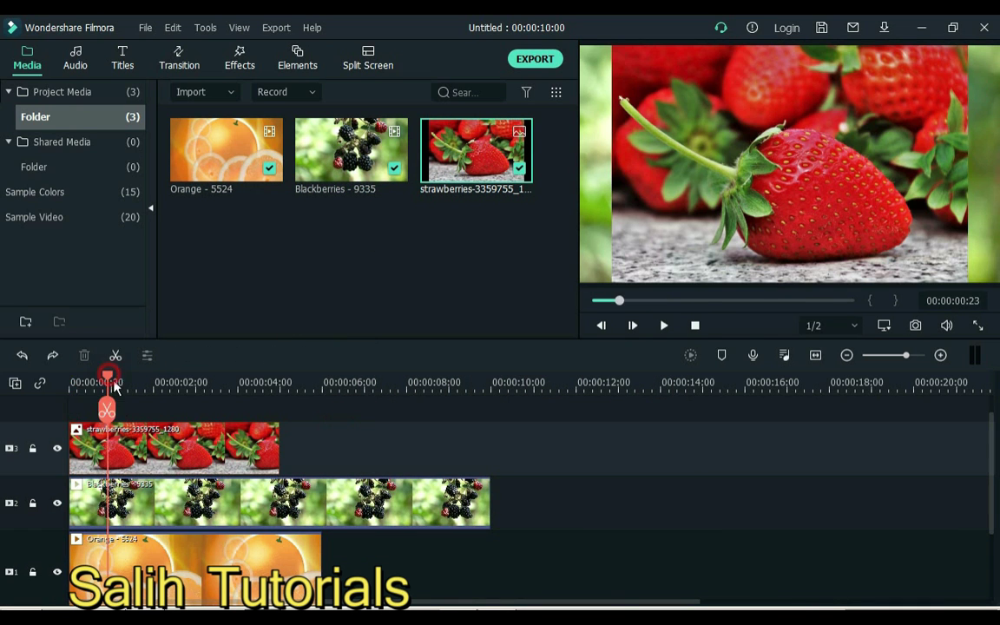
drag(125, 405, 153, 558)
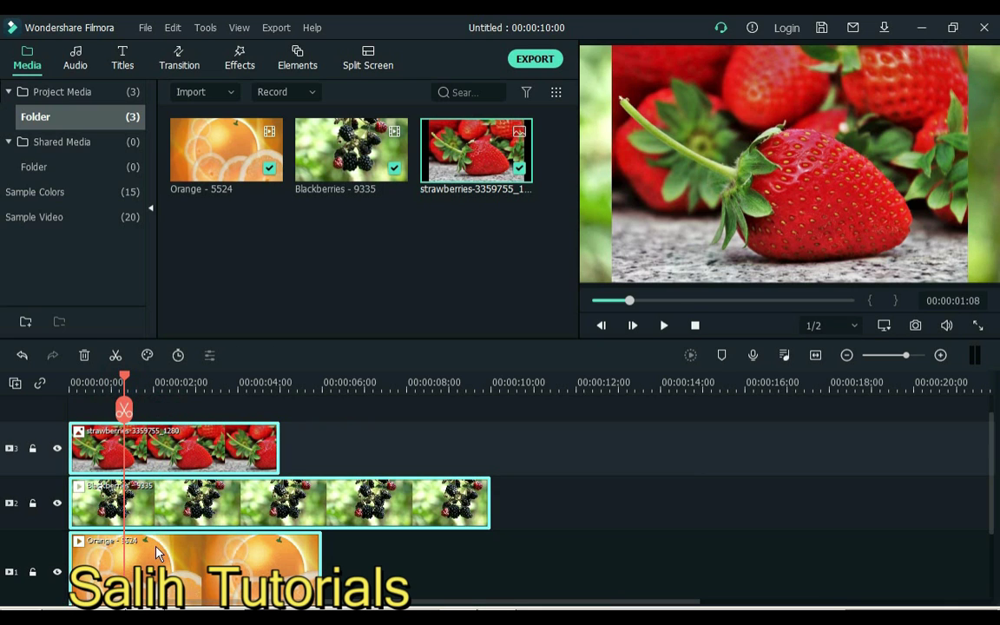
key(ctrl+z)
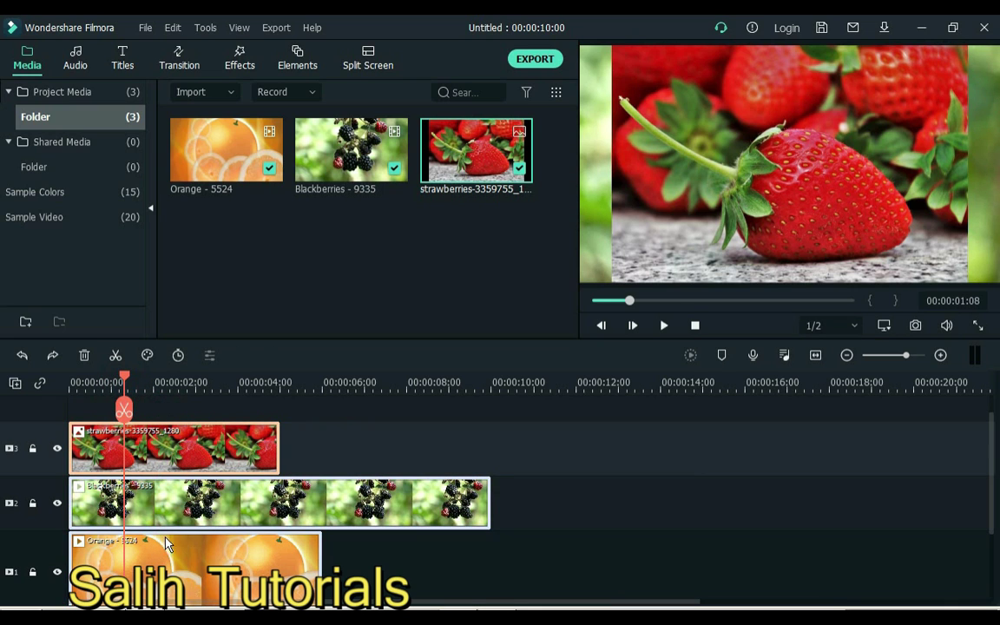
click(116, 356)
click(186, 387)
click(116, 355)
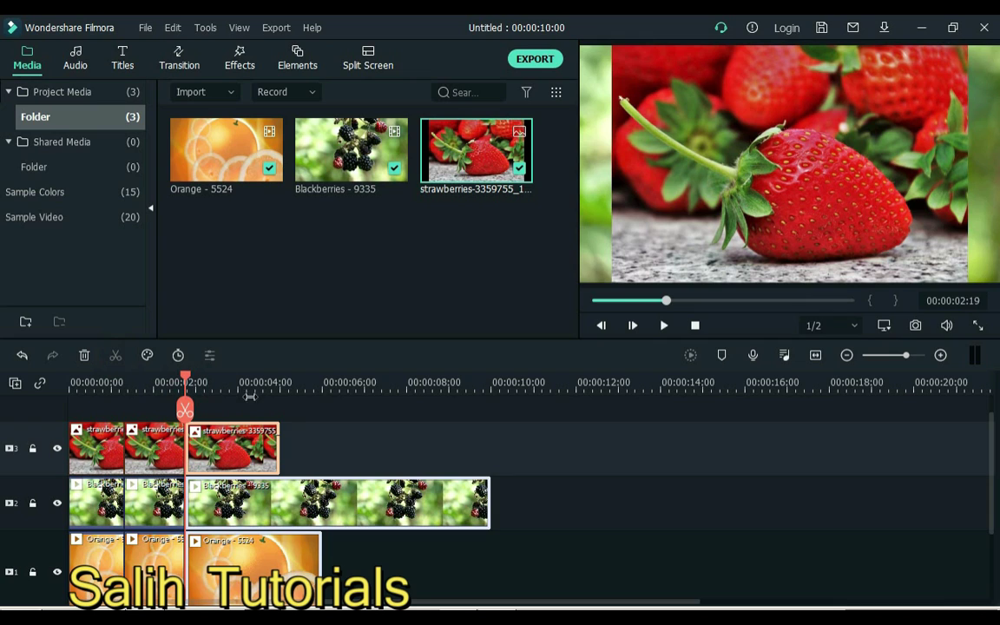
- Group the selected fruit clips and rearrange the middle pieces to about 4 seconds
right_click(242, 542)
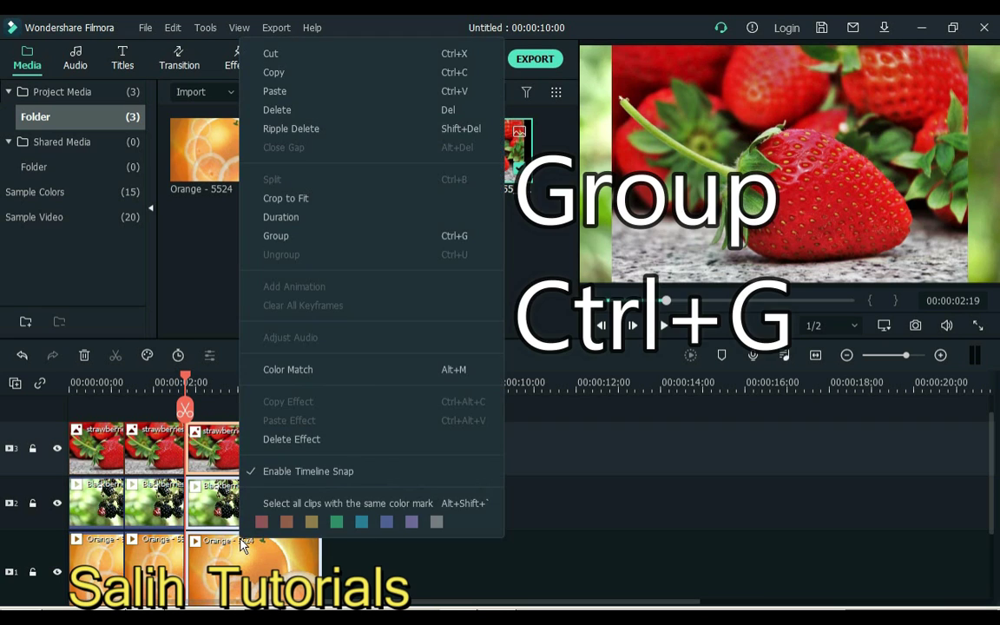
click(333, 236)
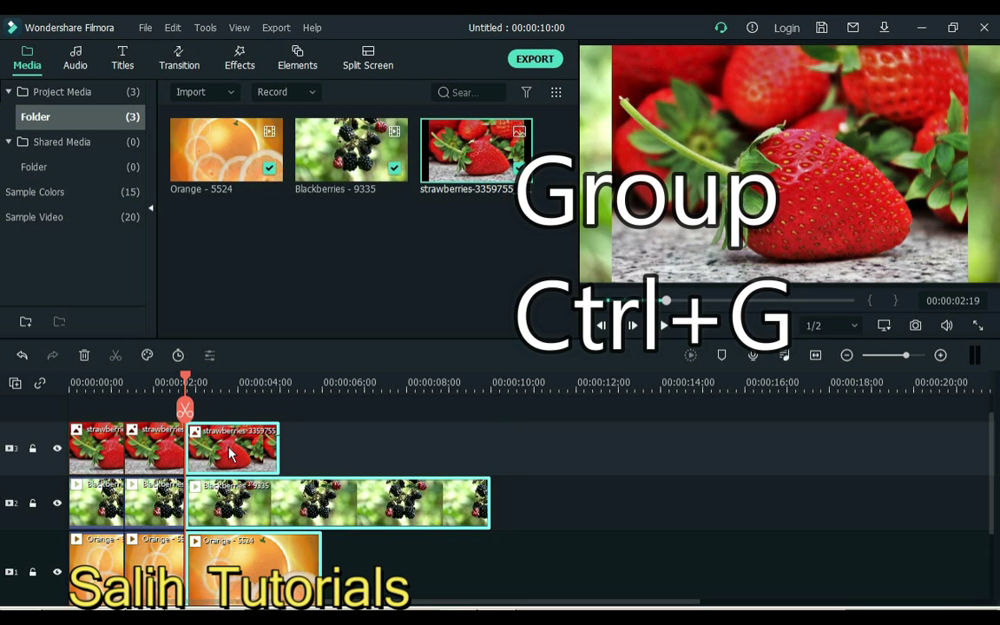
drag(230, 453, 449, 445)
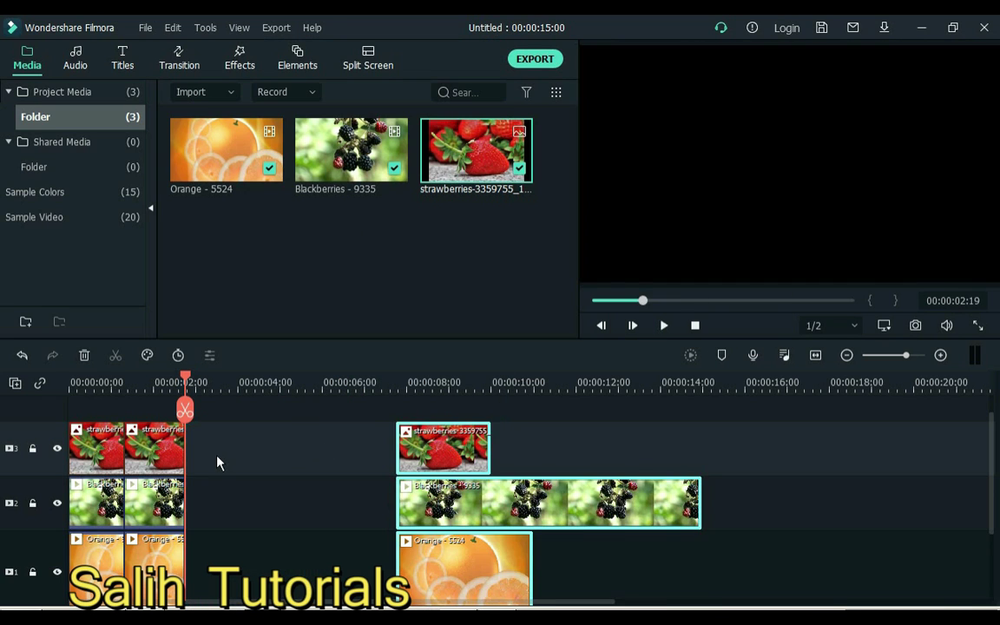
drag(219, 435, 174, 598)
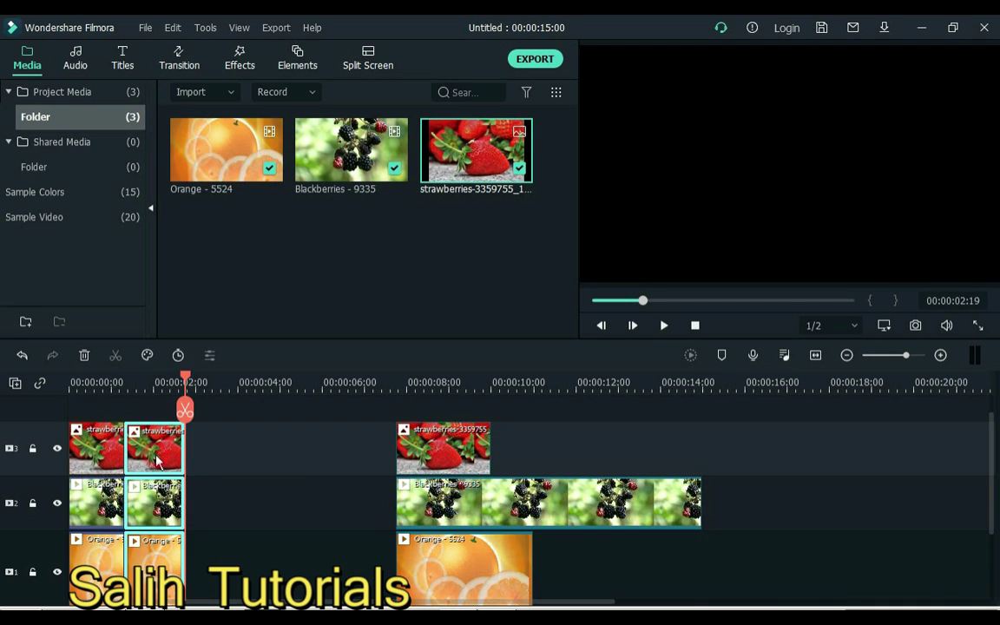
drag(141, 443, 260, 465)
drag(611, 432, 19, 587)
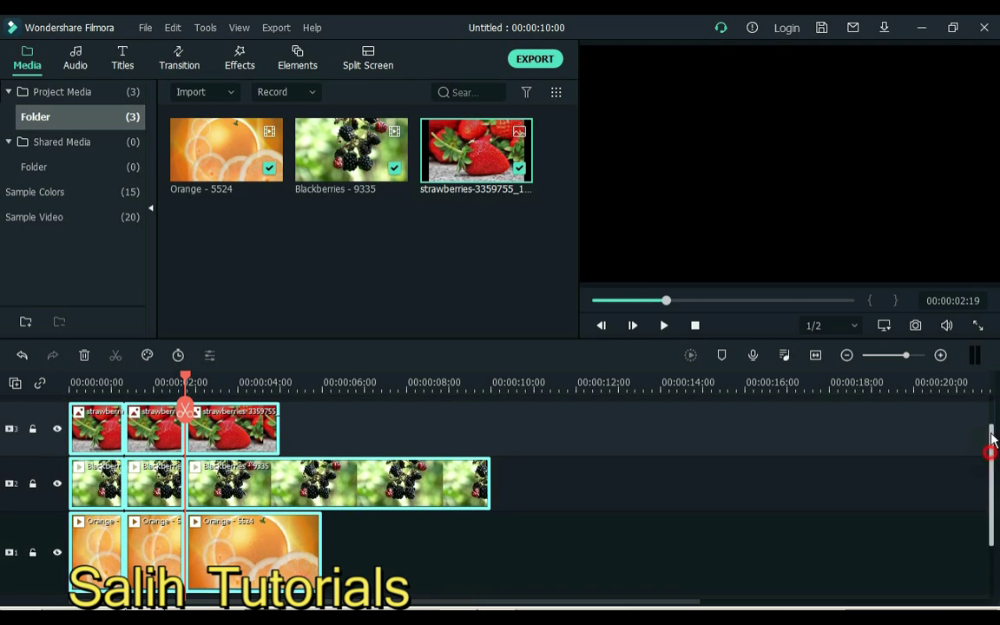
- Play the timeline from the start and marquee-select the three strawberry clips on track 3
scroll(314, 491, up, 1)
key(Home)
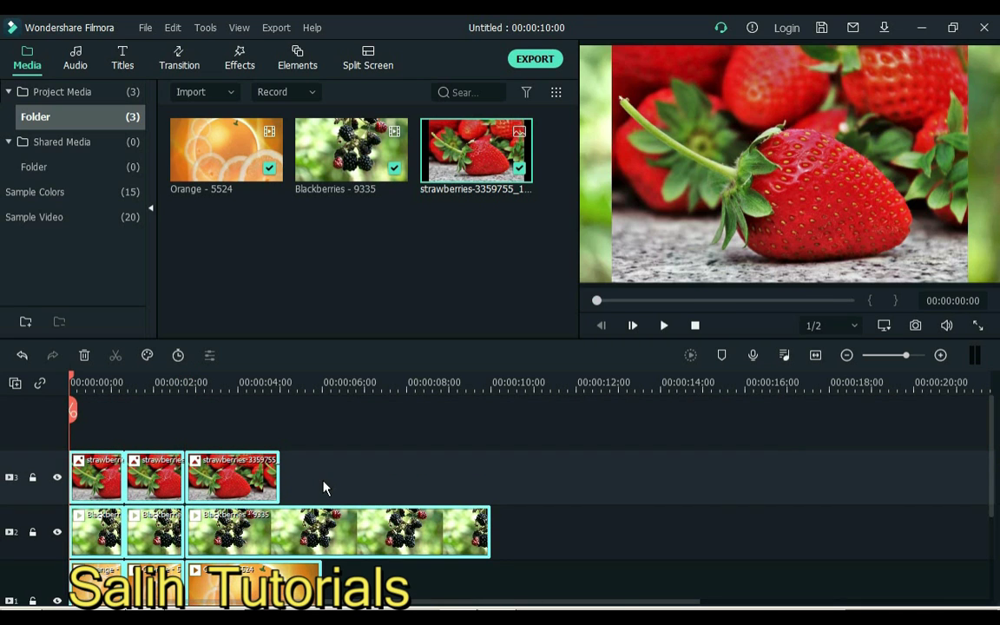
click(378, 469)
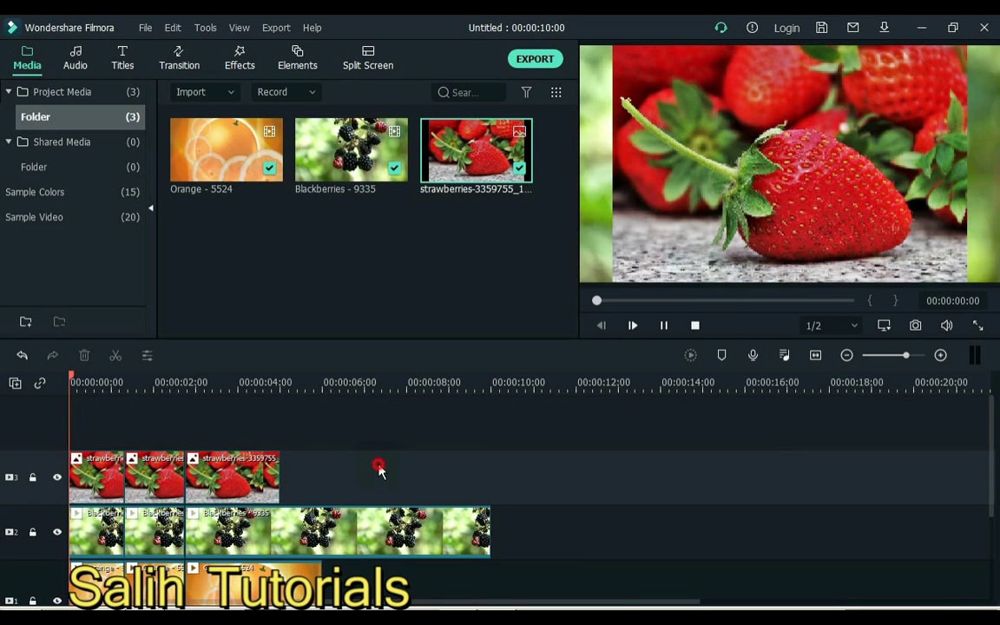
key(space)
drag(378, 469, 95, 431)
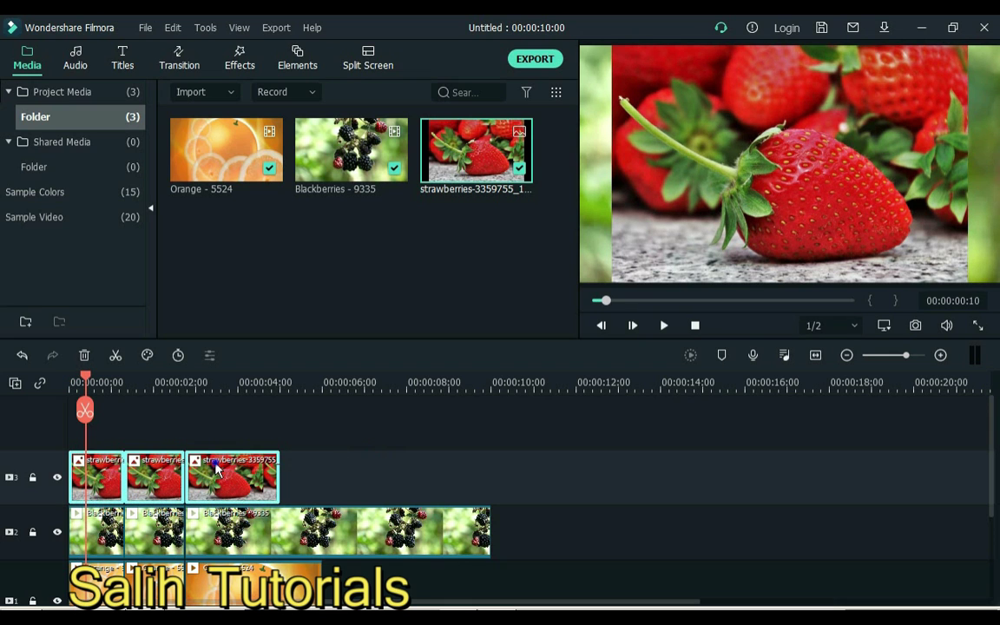
- Ungroup and regroup the three strawberry clips, then move the group later on track 3
right_click(215, 468)
click(259, 234)
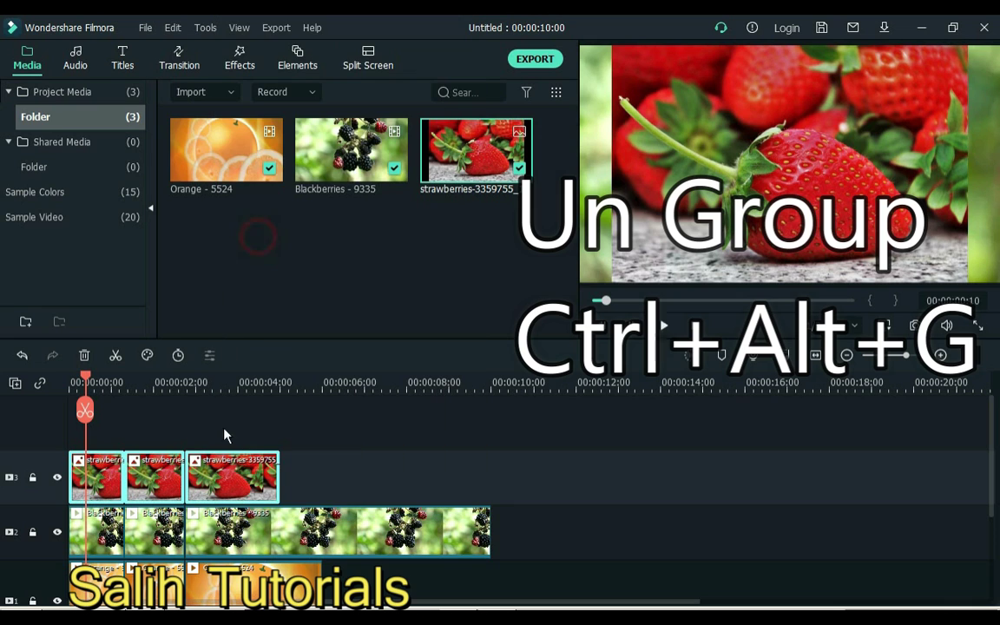
right_click(220, 475)
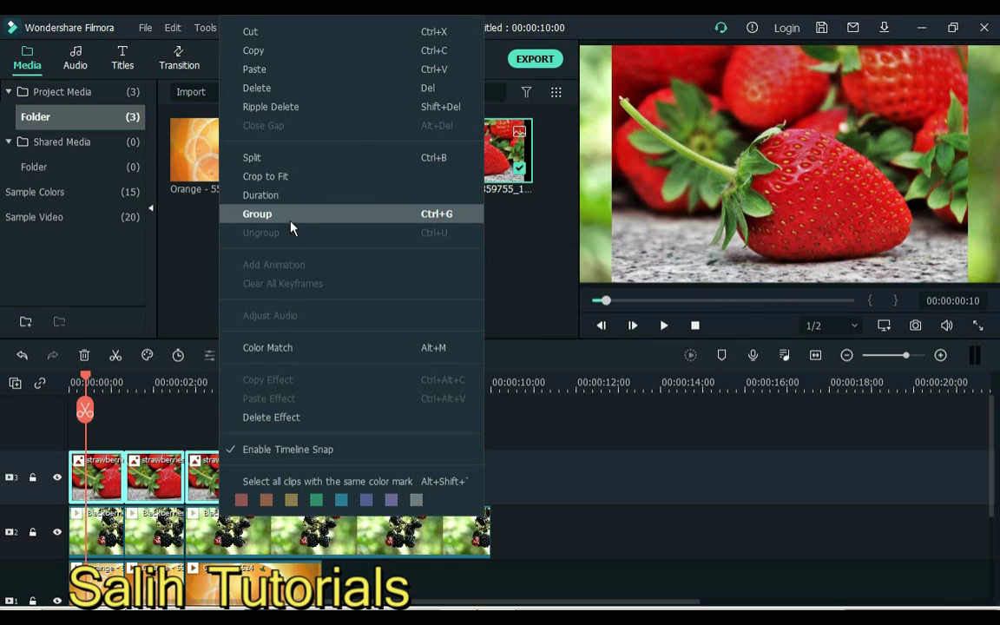
click(291, 222)
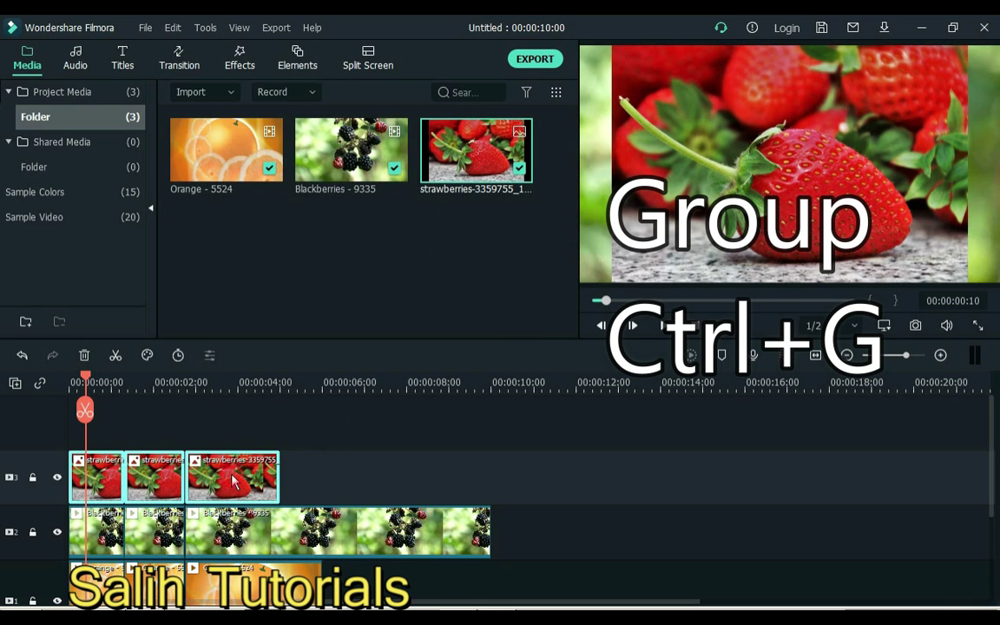
drag(230, 477, 95, 473)
- Group the orange and blackberry clips and shift the groups later, strawberries to about 14 s
scroll(983, 463, down, 2)
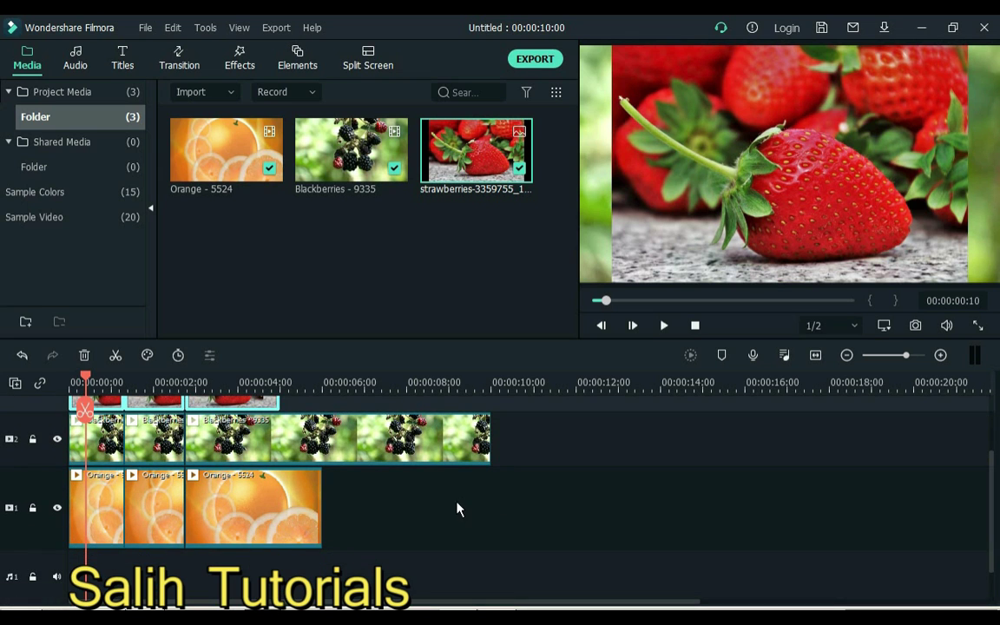
click(260, 508)
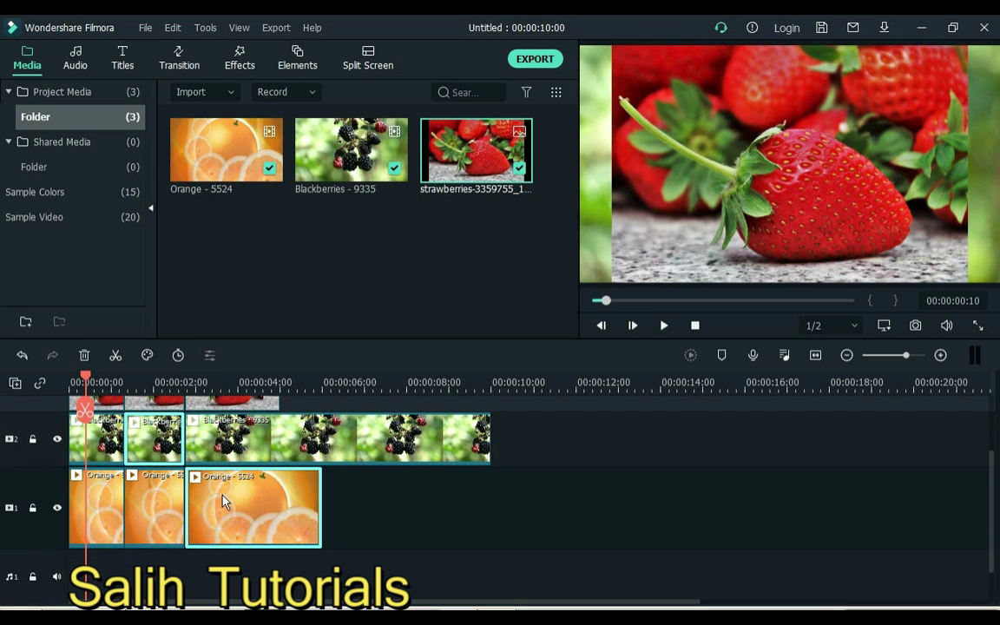
right_click(224, 503)
click(324, 216)
click(383, 512)
drag(269, 490, 660, 509)
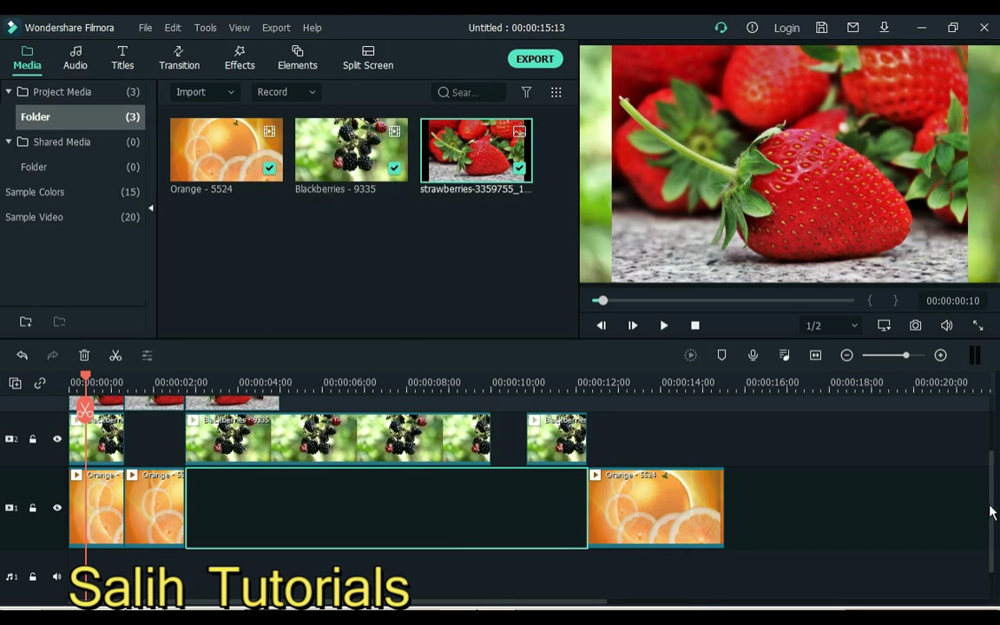
drag(990, 512, 990, 435)
drag(258, 506, 719, 488)
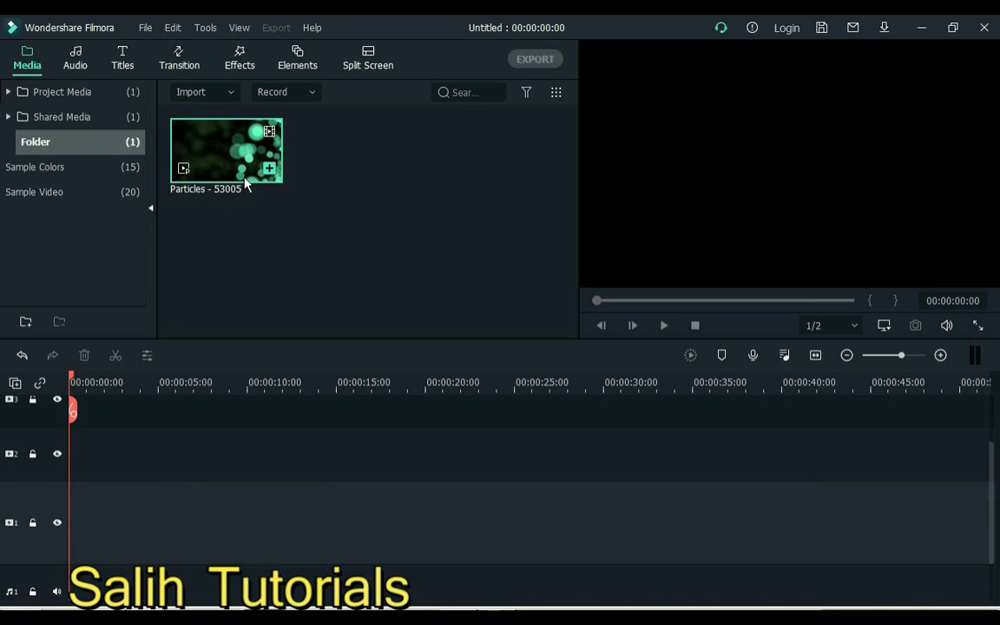
- Place Particles - 53005 on track 1, apply the Border effect, and open its video settings
drag(245, 183, 74, 520)
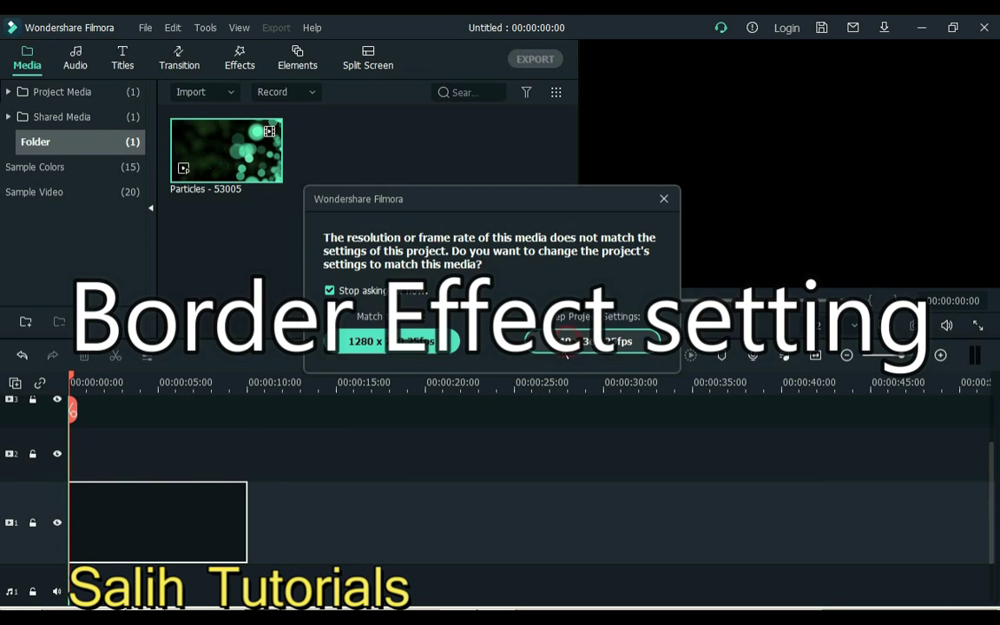
click(392, 341)
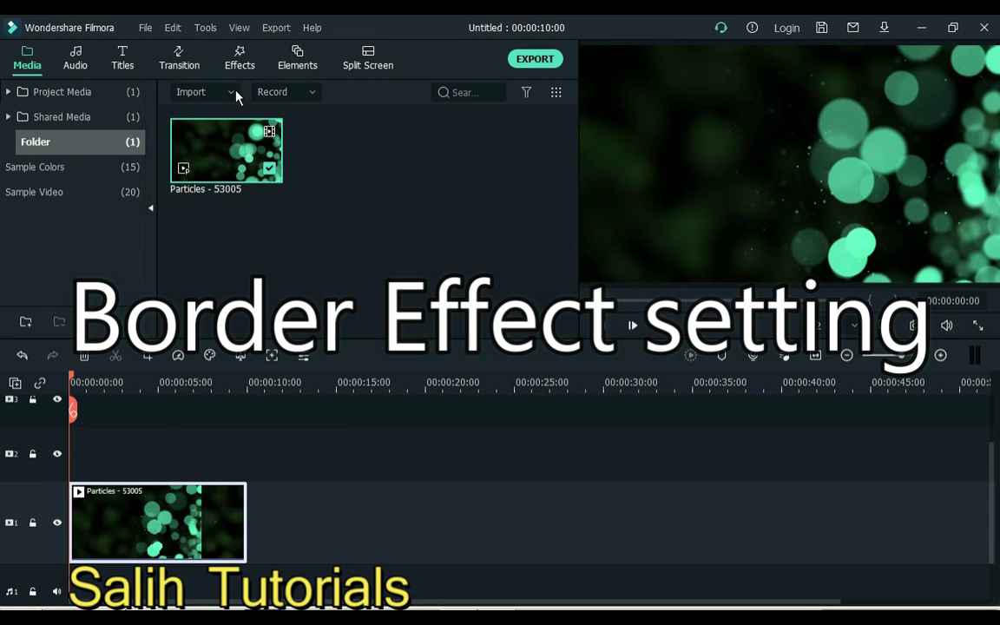
click(234, 58)
drag(208, 258, 84, 518)
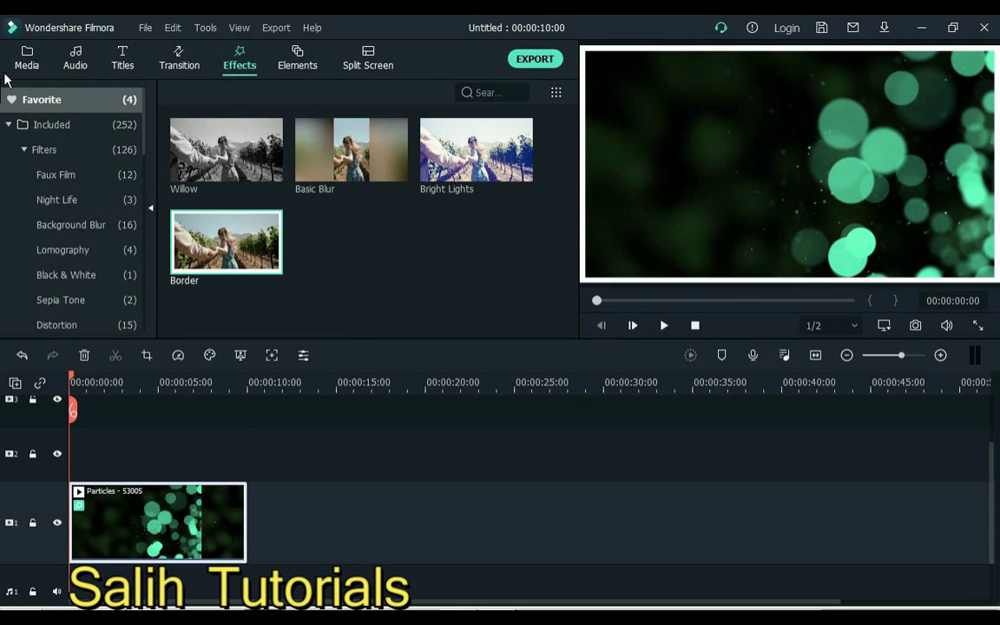
click(26, 54)
double_click(170, 530)
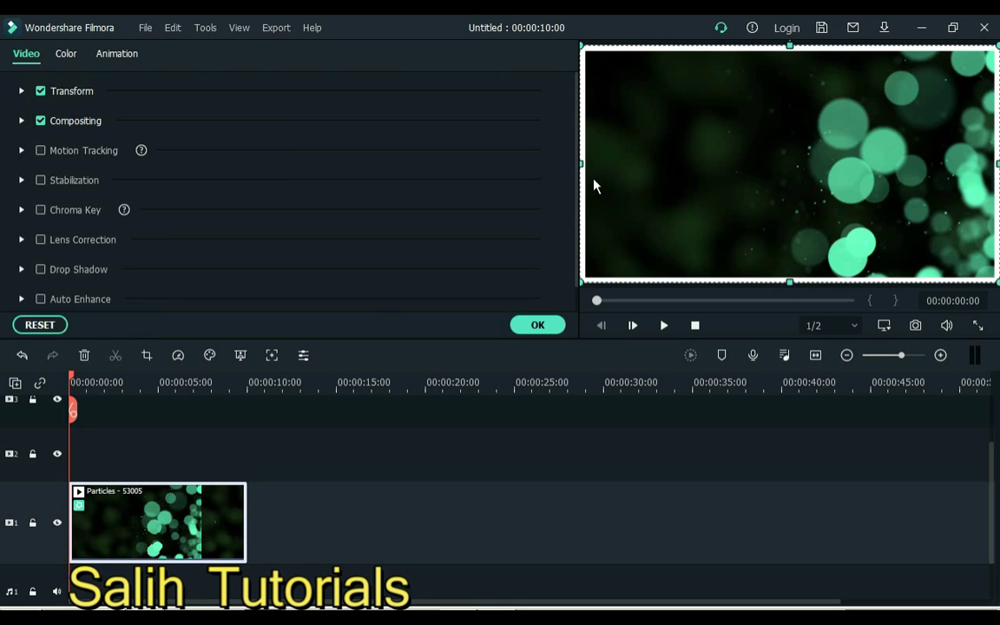
scroll(486, 217, down, 1)
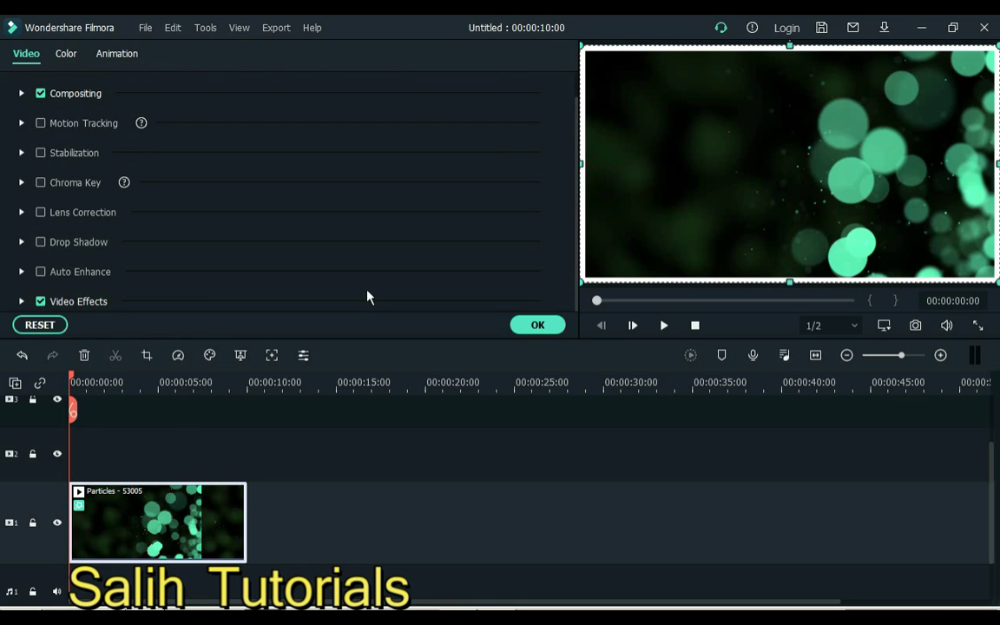
- Give the Border effect a purple start colour and an orange end colour
click(22, 301)
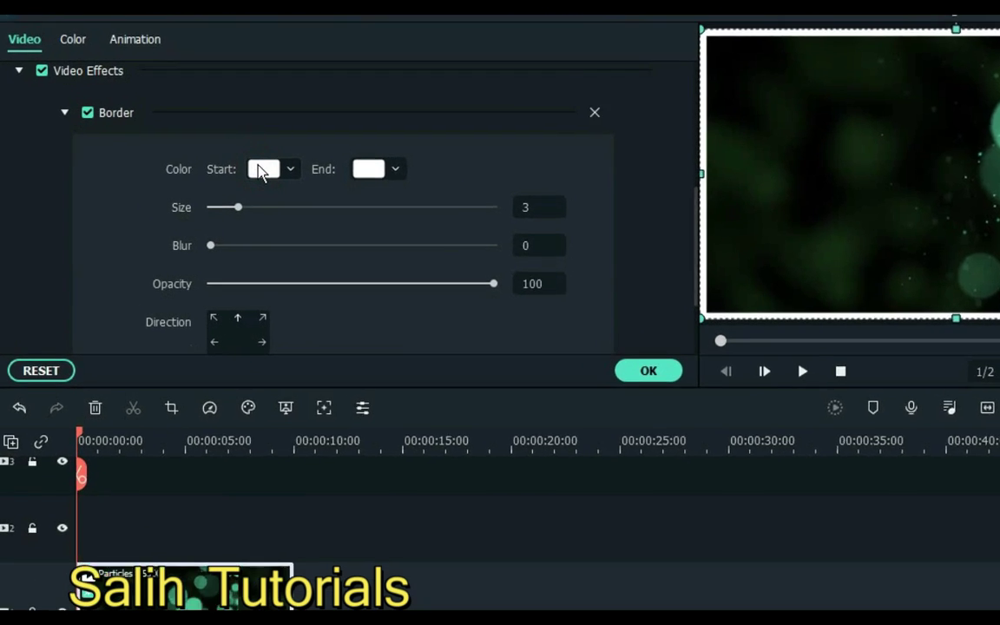
click(240, 160)
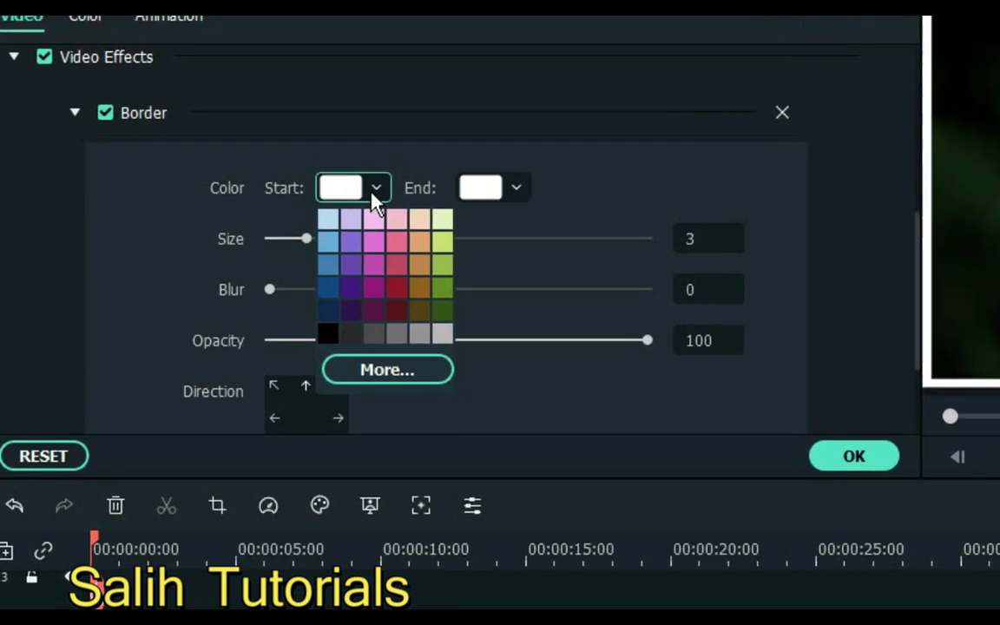
click(625, 206)
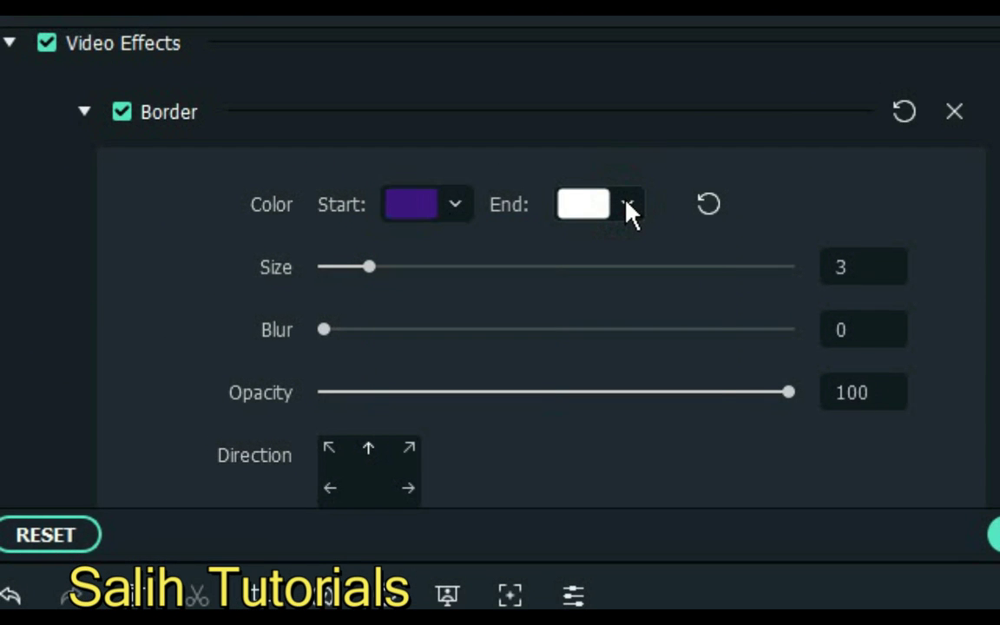
click(626, 210)
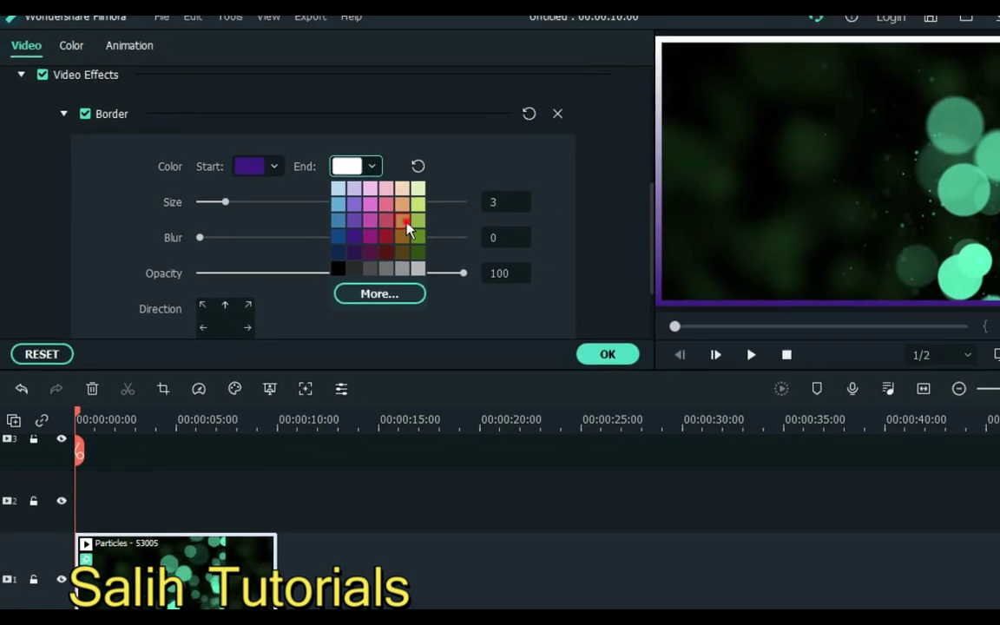
click(407, 228)
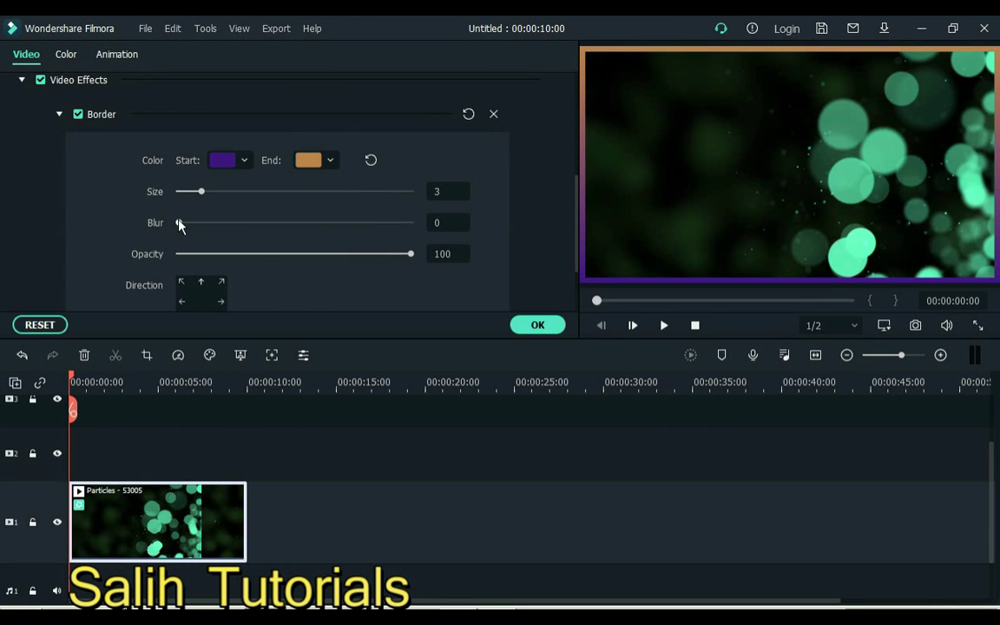
- Set the border Size 5, Blur 4, Opacity 41 and angle the gradient bottom-right
drag(202, 236, 260, 238)
click(216, 191)
click(208, 222)
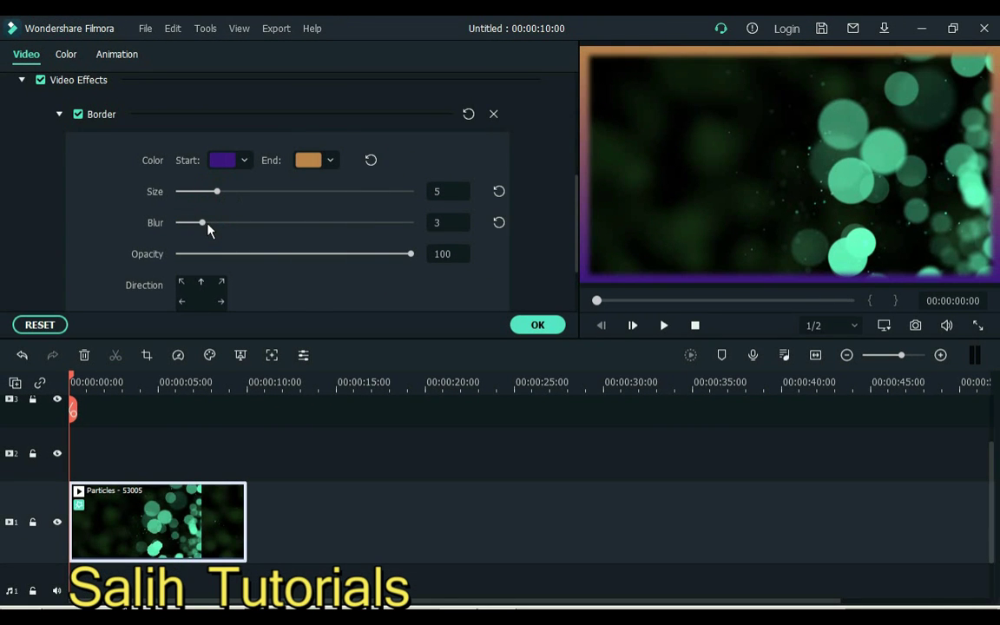
click(231, 253)
click(275, 254)
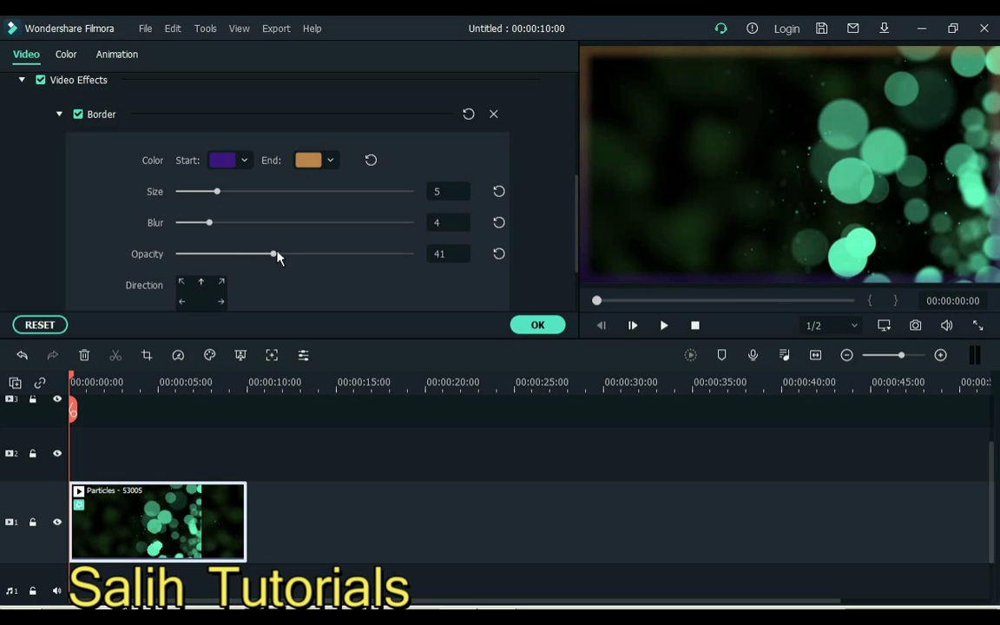
scroll(261, 243, down, 1)
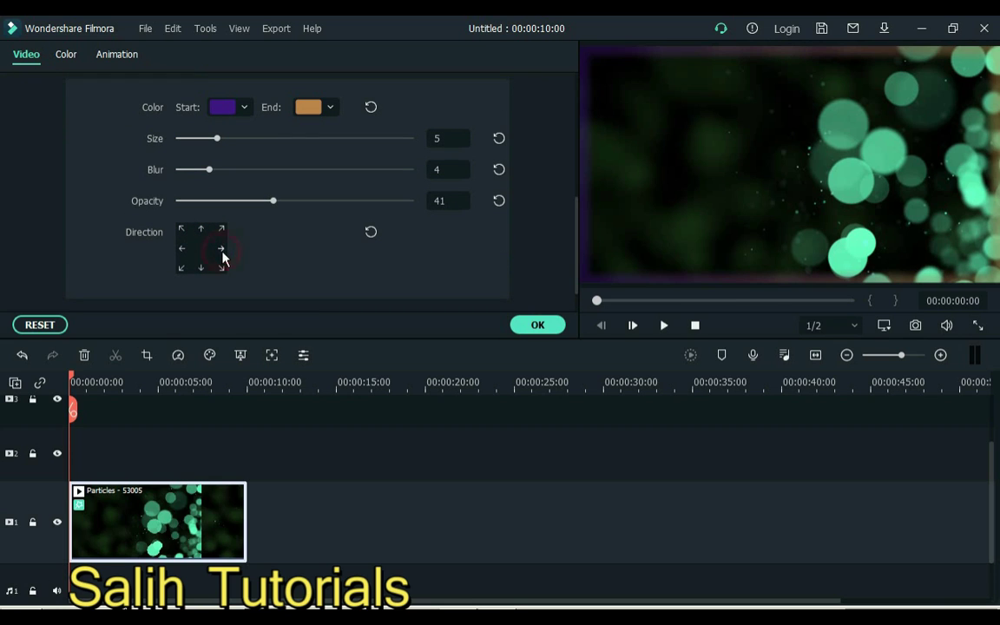
click(222, 268)
- Point the border gradient top-left, confirm the settings, and play the particles clip
click(181, 228)
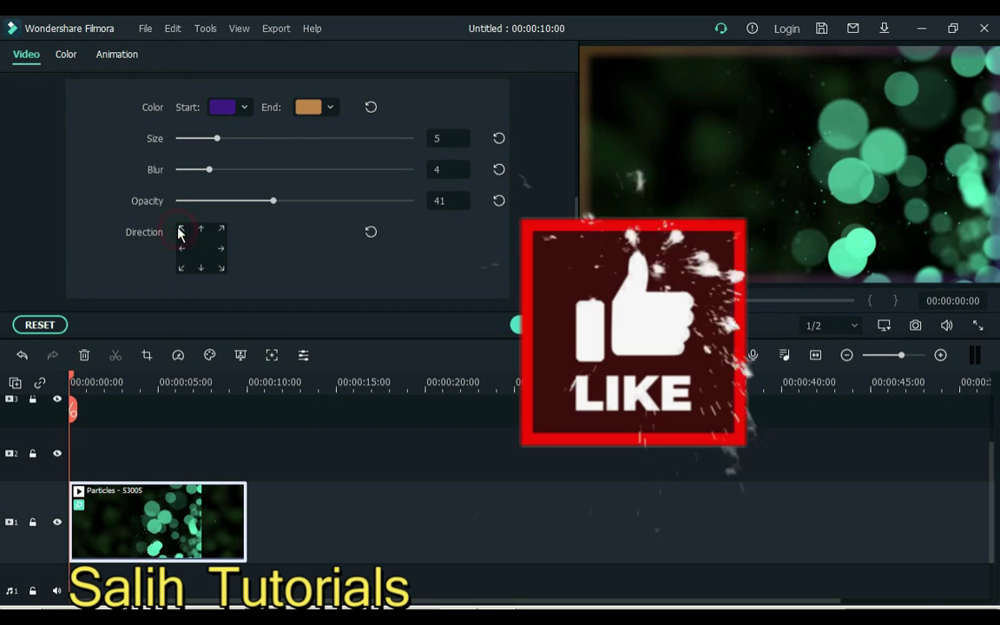
click(531, 324)
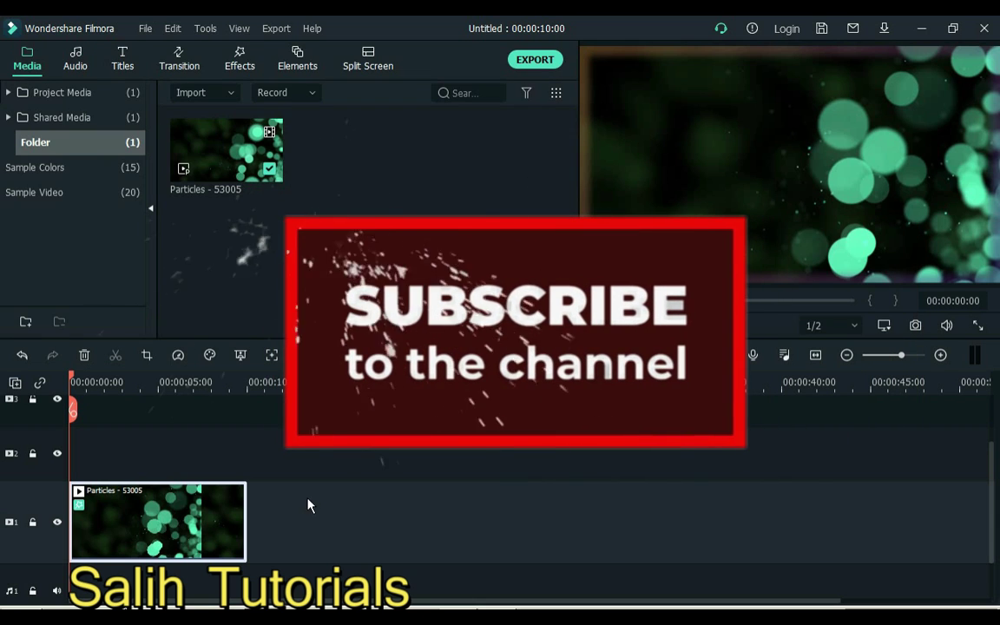
key(space)
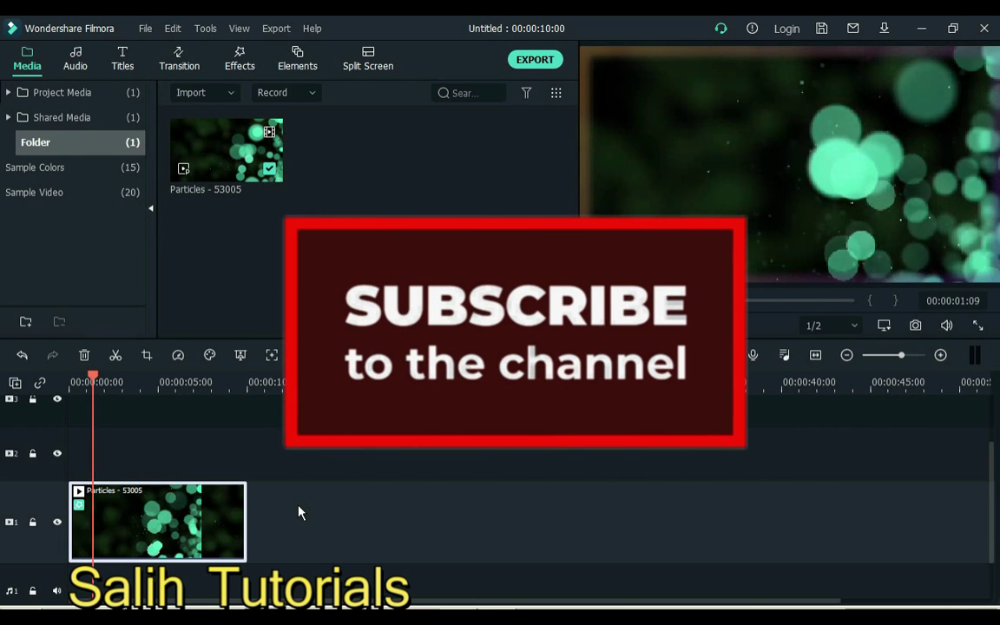